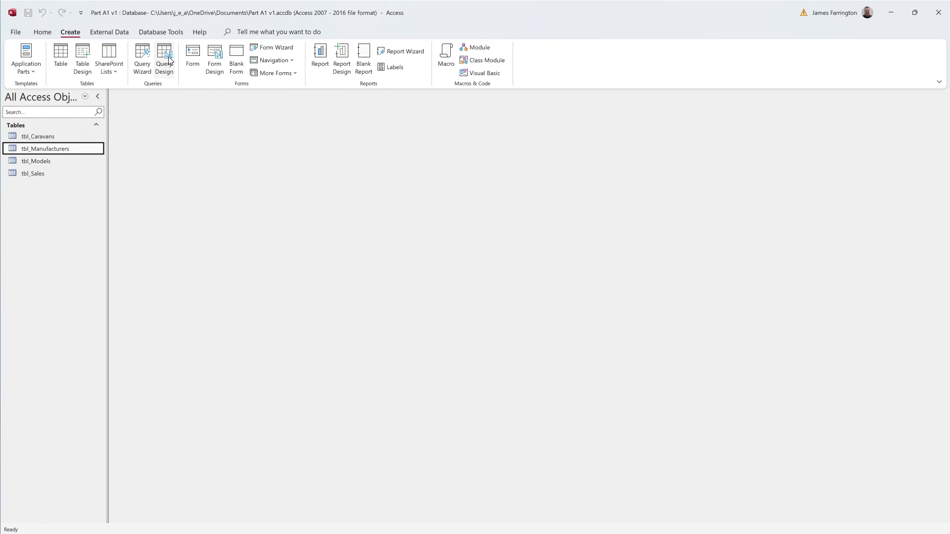
- Create a new query in Design view and bring up the list of tables available to add
left_click(169, 59)
left_click(164, 59)
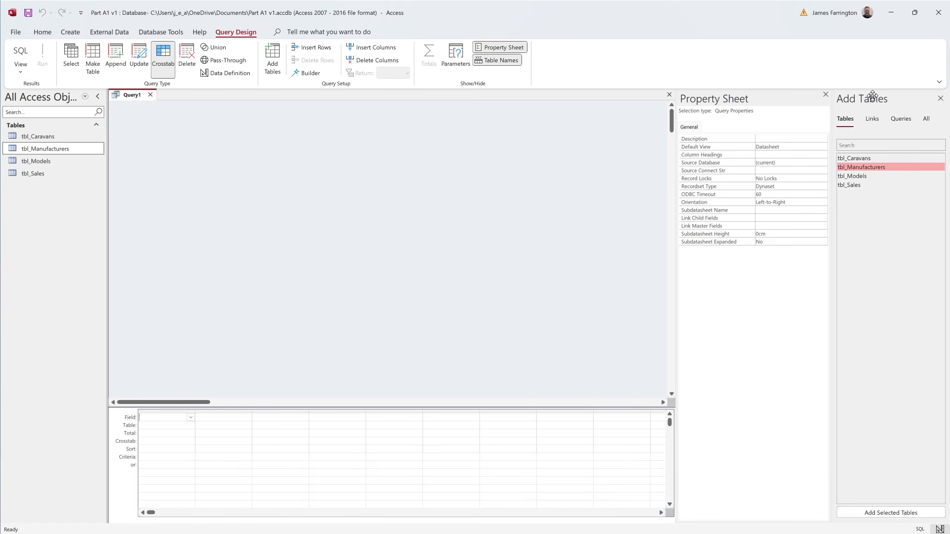
key("ctrl")
key("ctrl")
left_click(941, 98)
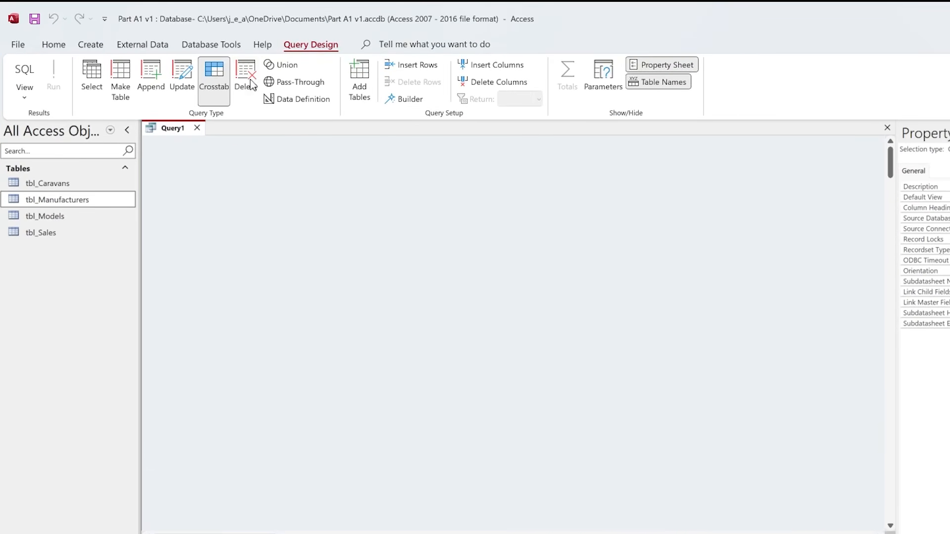
left_click(361, 102)
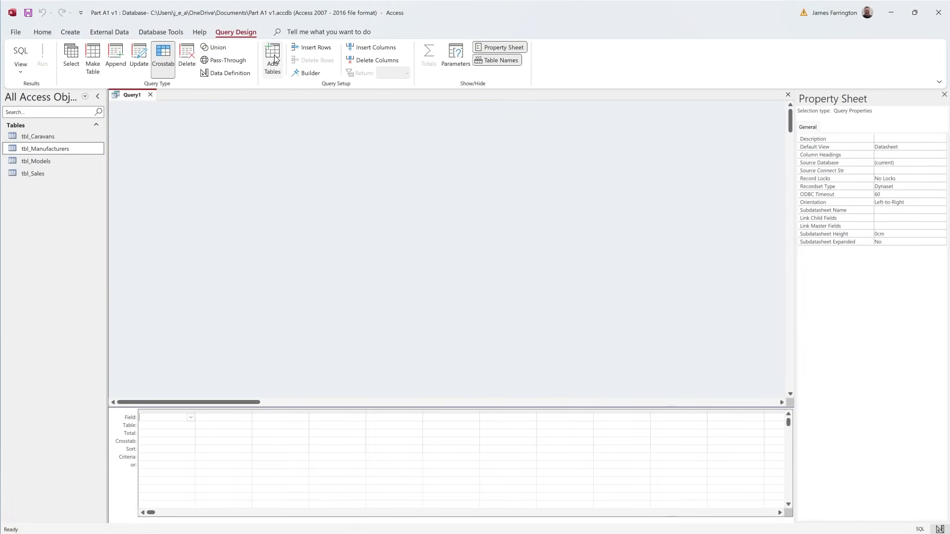
left_click(273, 58)
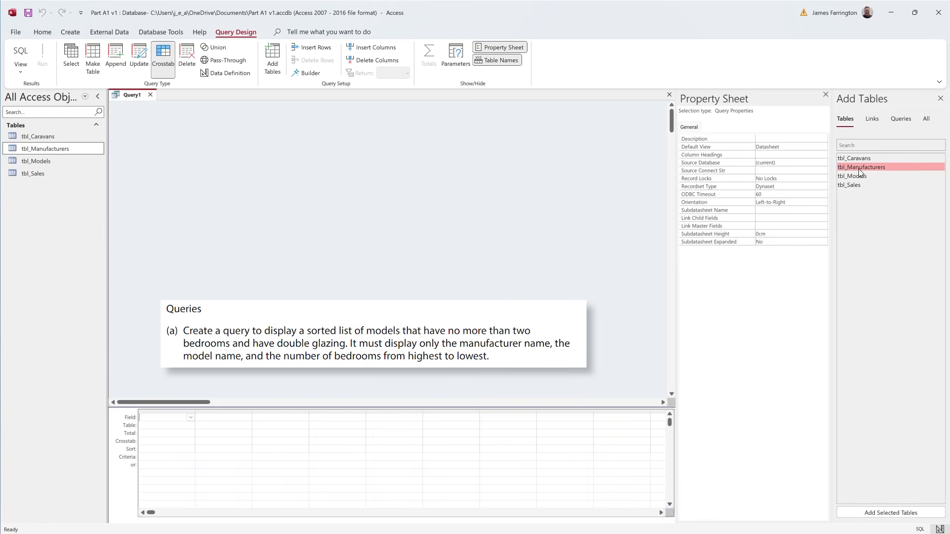
- Add tbl_Manufacturers and tbl_Models to the query, and arrange the field lists so every tbl_Models field shows
left_click_drag(860, 171, 295, 170)
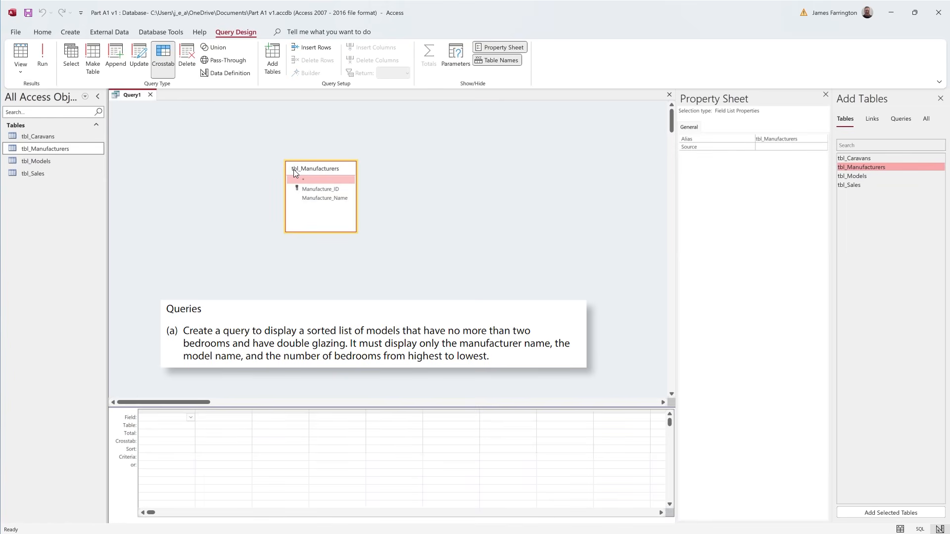
double_click(868, 176)
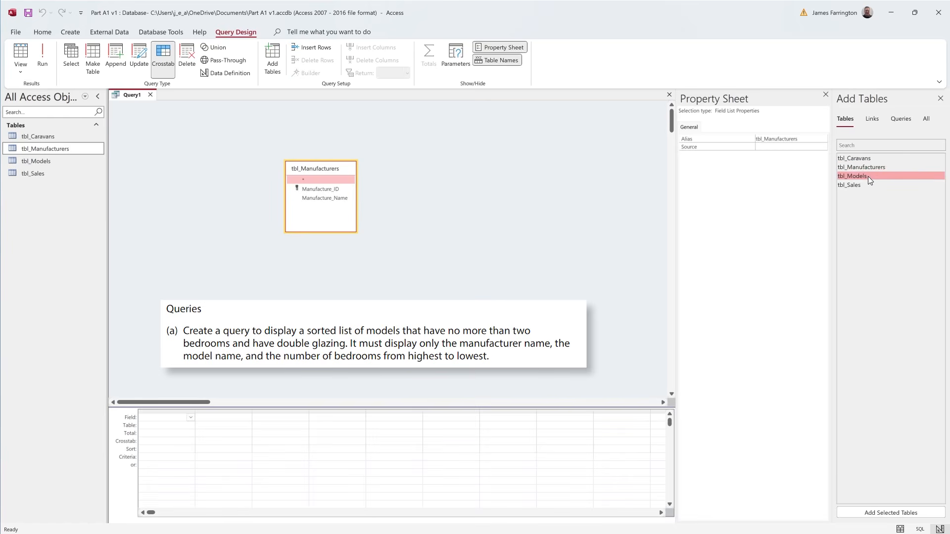
left_click_drag(309, 168, 271, 120)
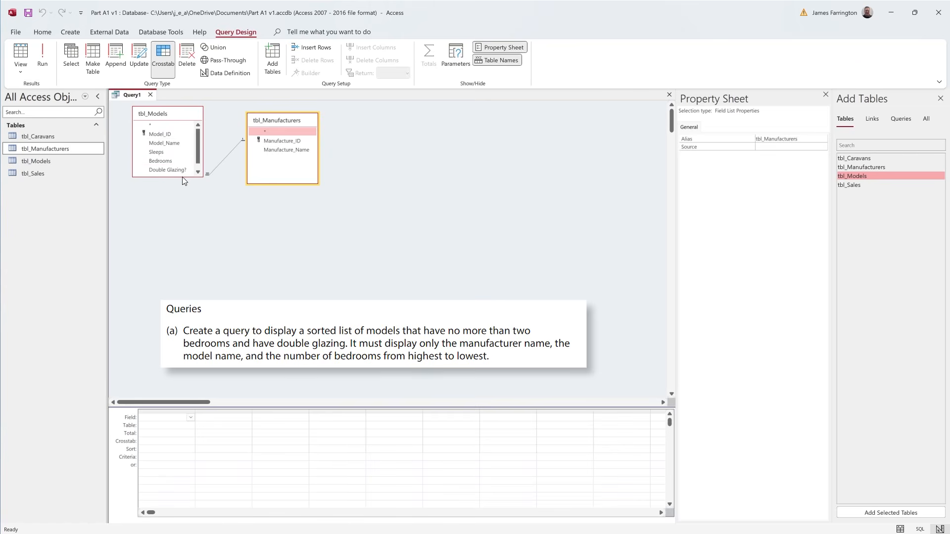
left_click_drag(189, 177, 189, 194)
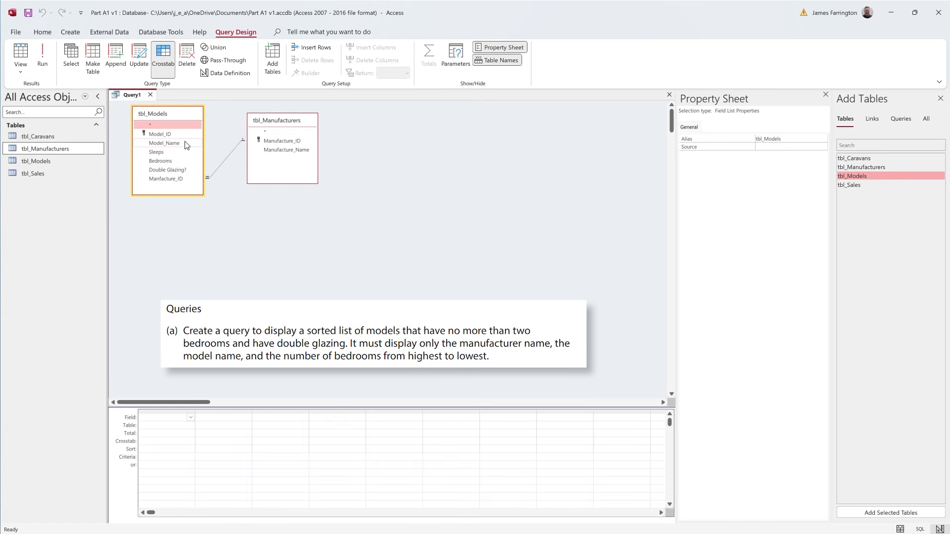
- Add Manufacture_Name from tbl_Manufacturers, and Model_Name, Bedrooms and Double Glazing? from tbl_Models, to the query grid
left_click(280, 150)
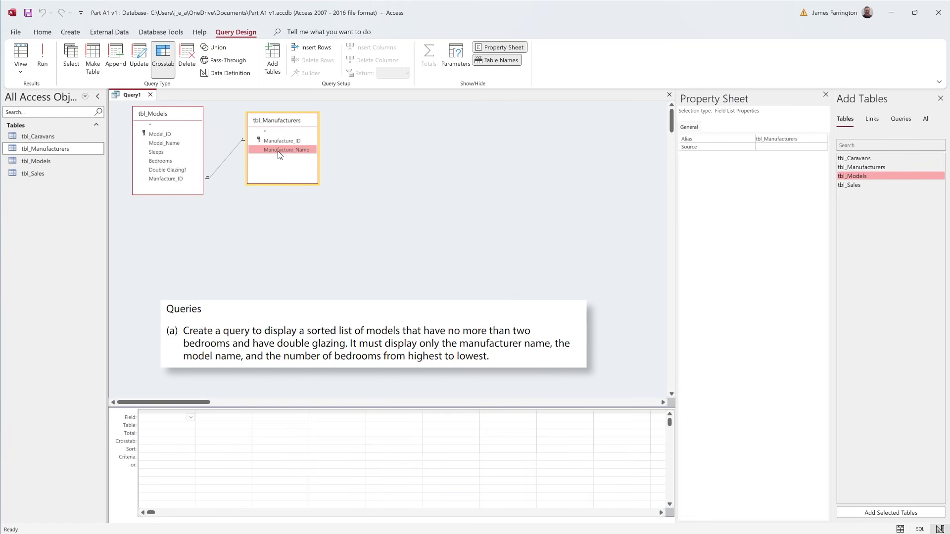
double_click(280, 150)
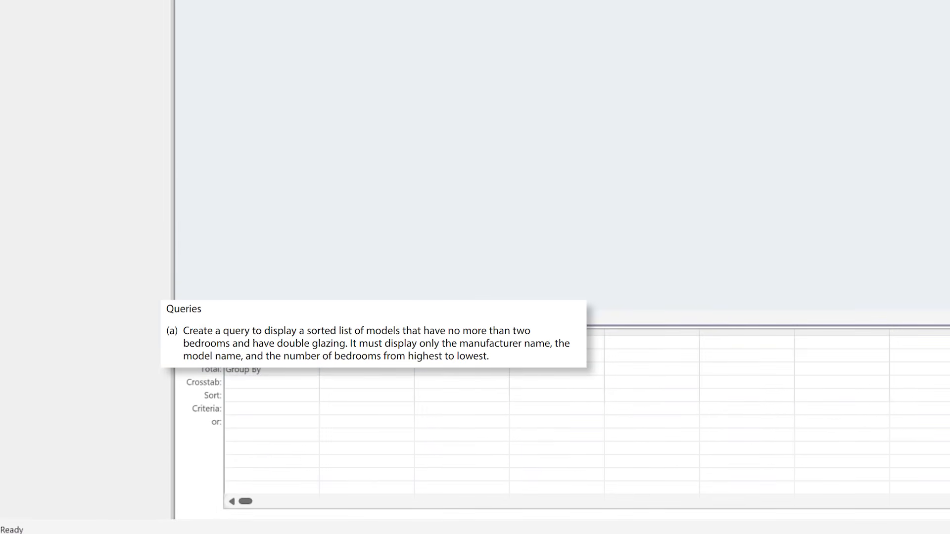
left_click(314, 342)
left_click(291, 381)
left_click(314, 356)
left_click(314, 355)
left_click(314, 355)
left_click(314, 355)
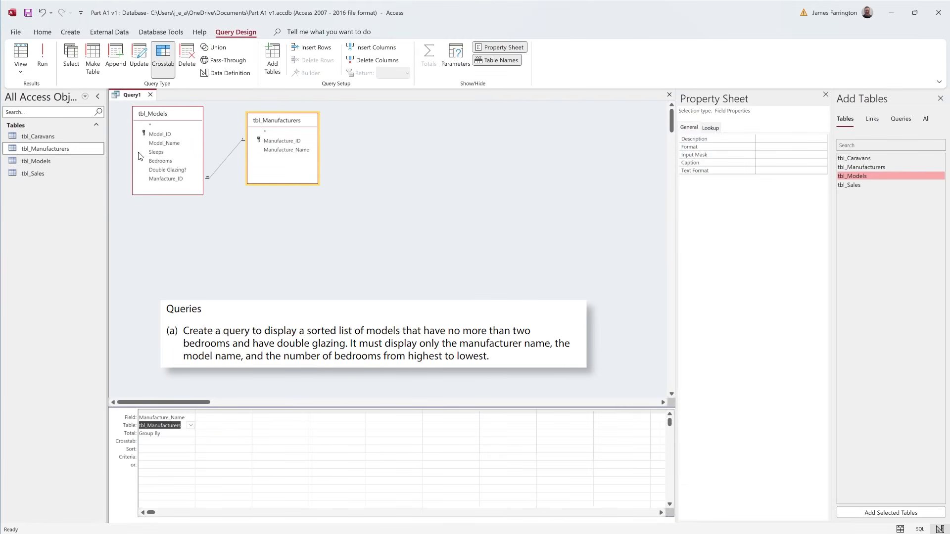
double_click(167, 144)
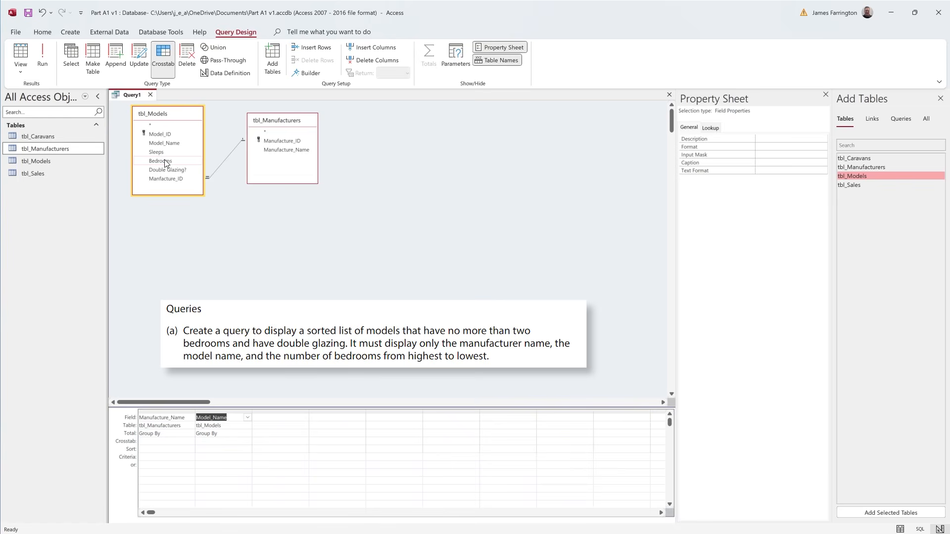
double_click(166, 161)
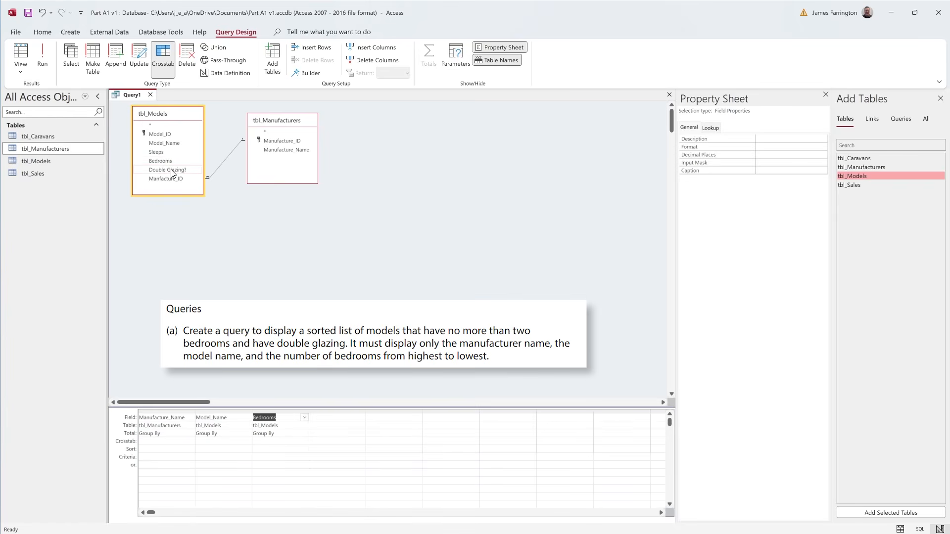
double_click(171, 169)
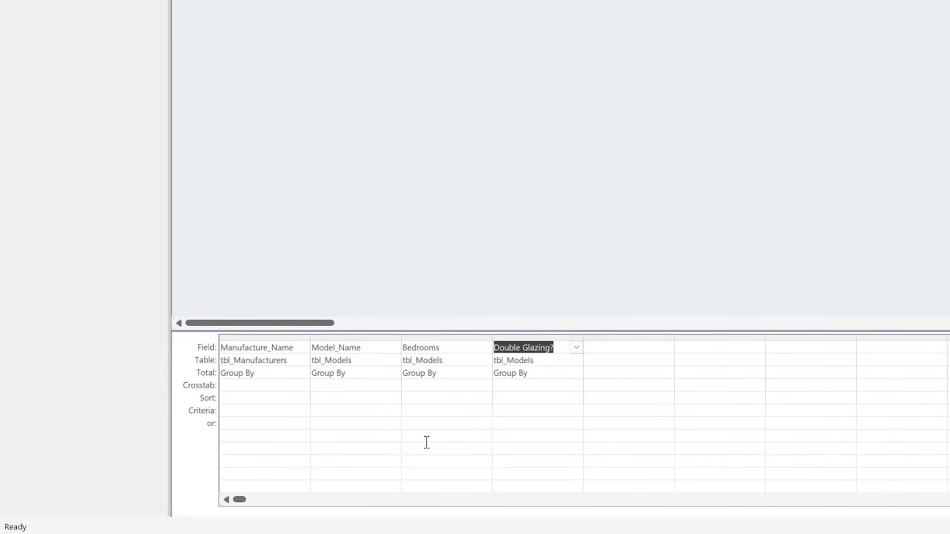
- Set the Bedrooms criterion to Between 1 And 2 and try to run the query
left_click(415, 413)
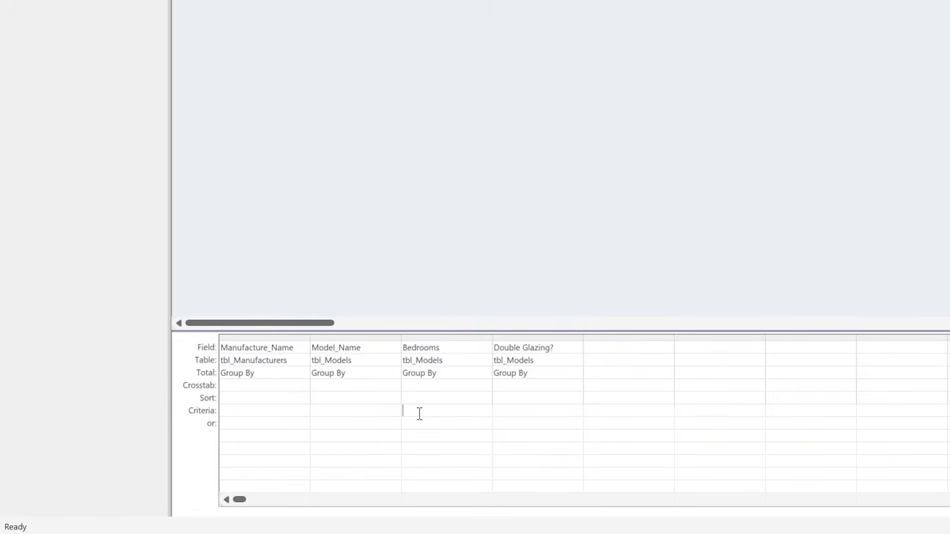
type("between 1 and 2")
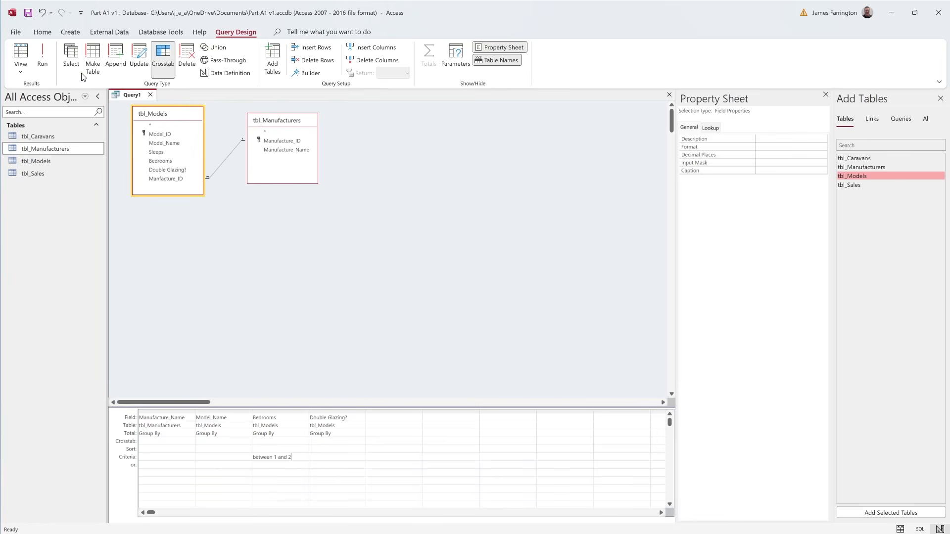
left_click(43, 59)
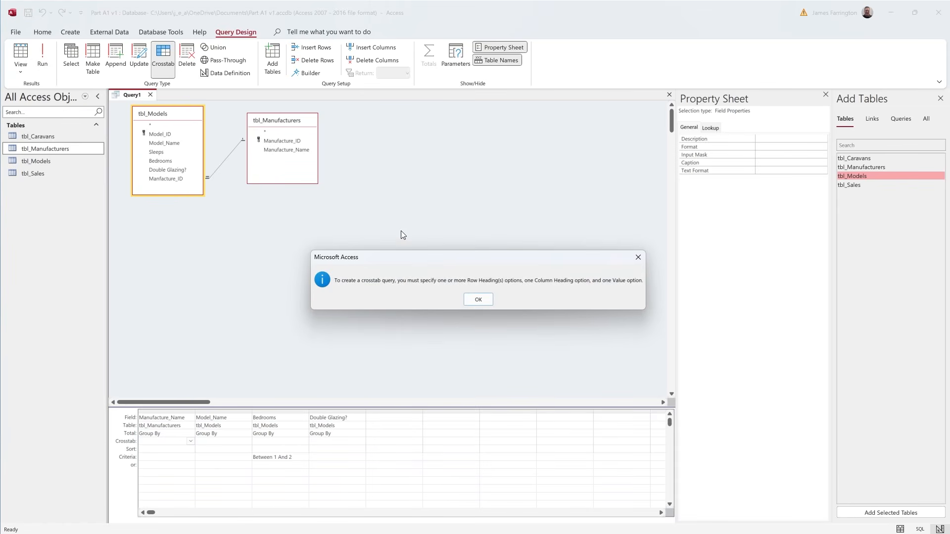
left_click(478, 299)
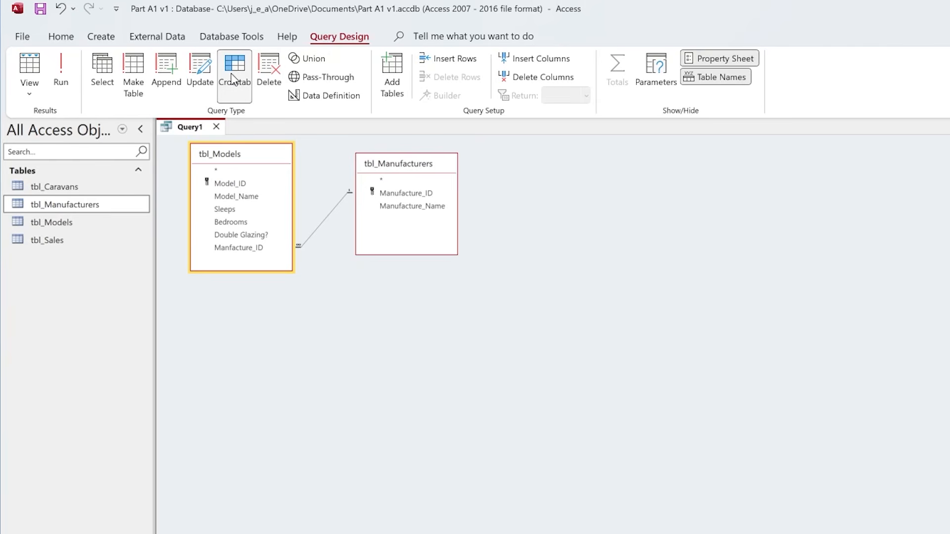
- Change the query type to Select, run it to review the records, and return to Design view
left_click(101, 69)
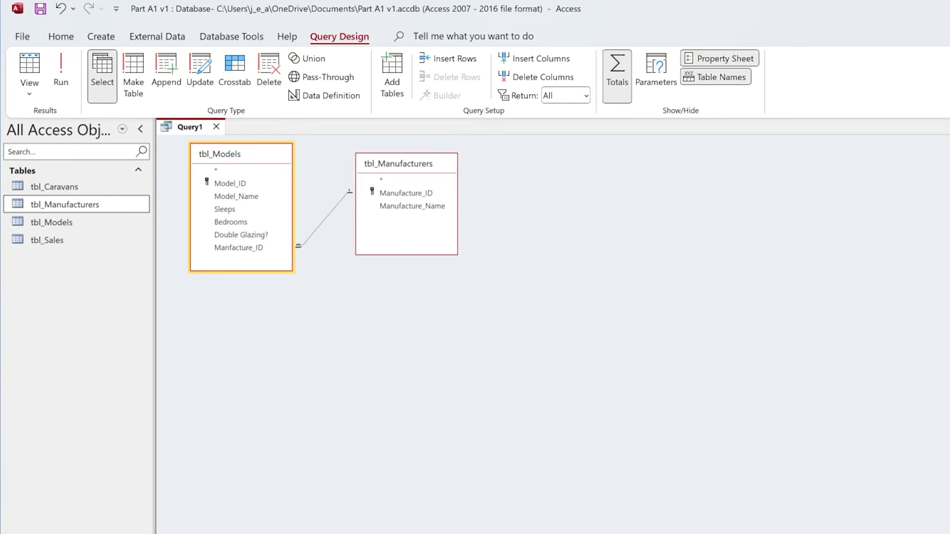
left_click(58, 66)
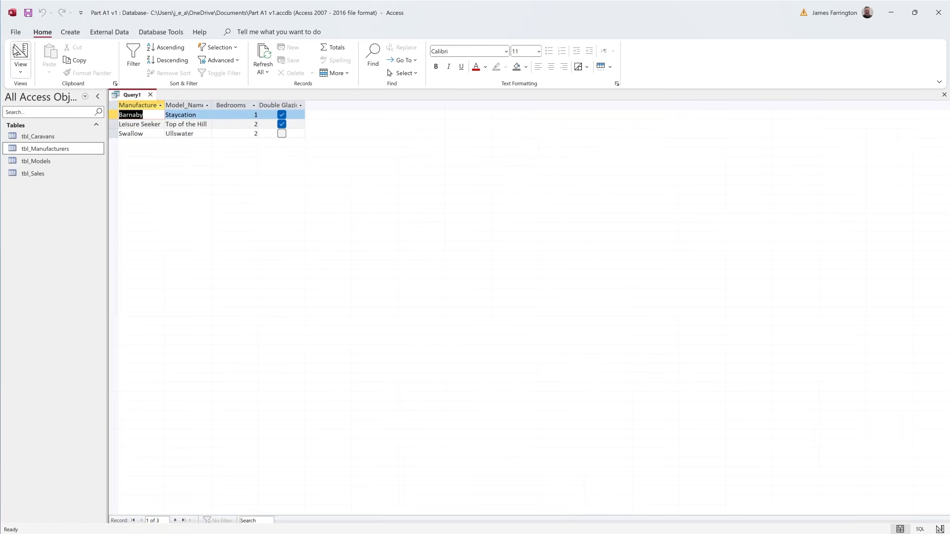
left_click(23, 54)
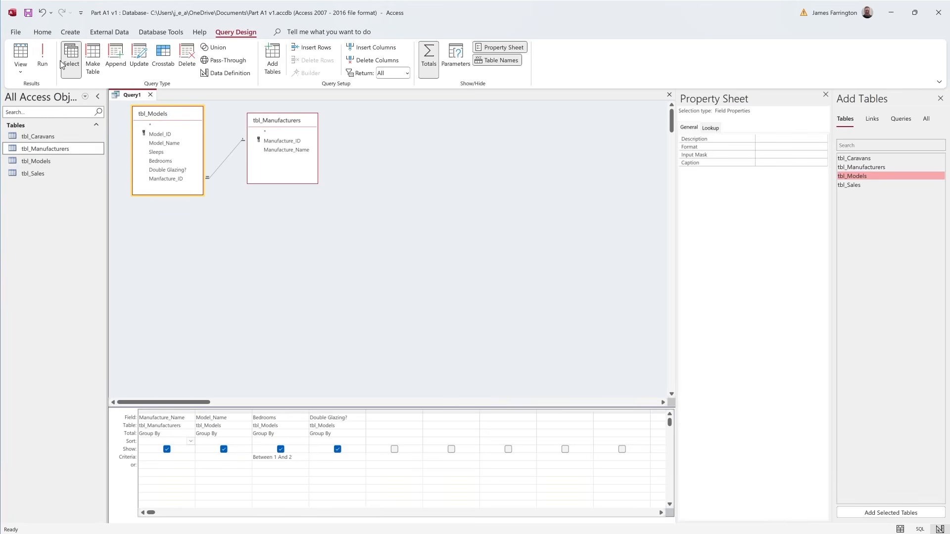
left_click(43, 55)
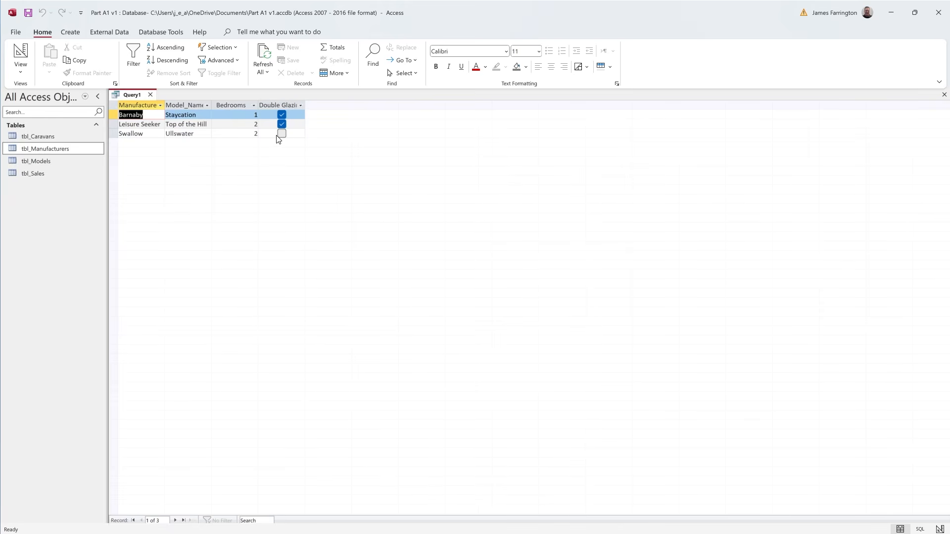
left_click(18, 55)
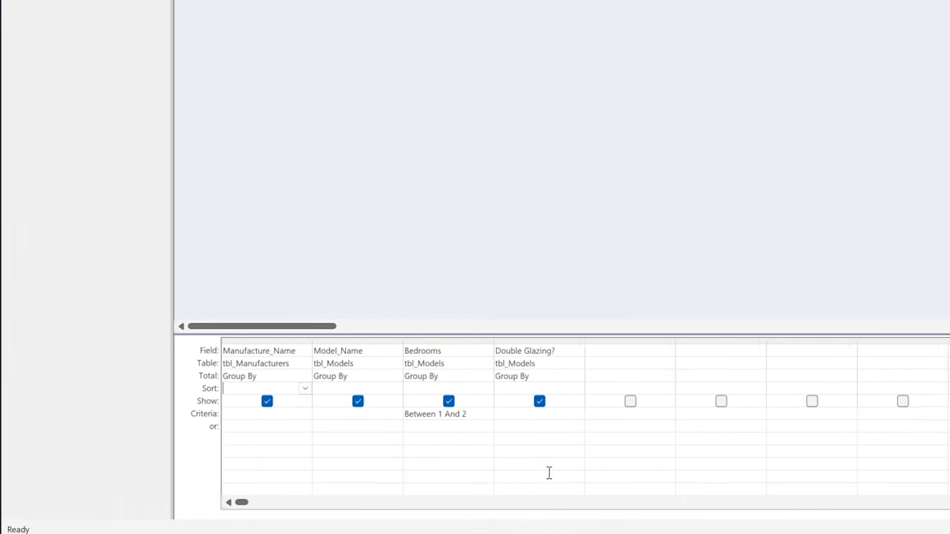
- Hide the Double Glazing? field from the query output, check the results, and return to Design view
left_click(510, 415)
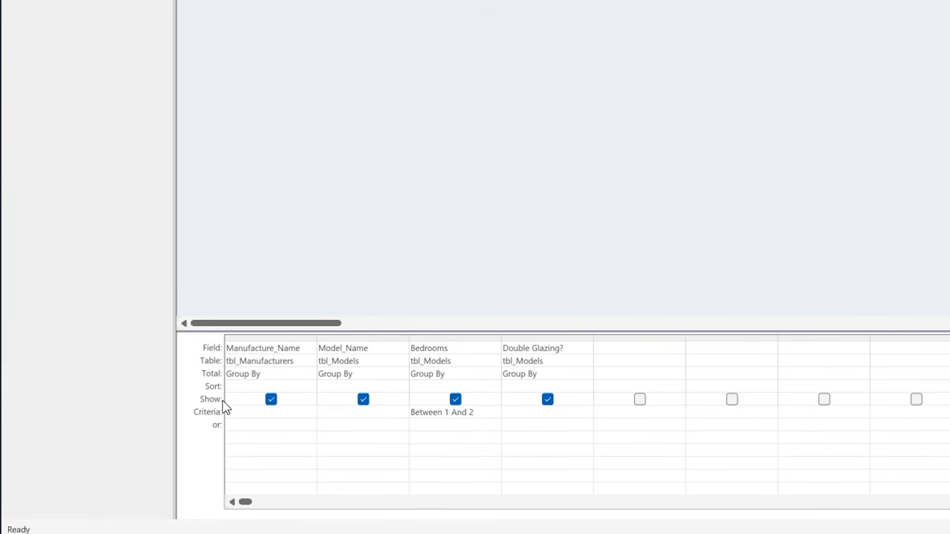
left_click(548, 400)
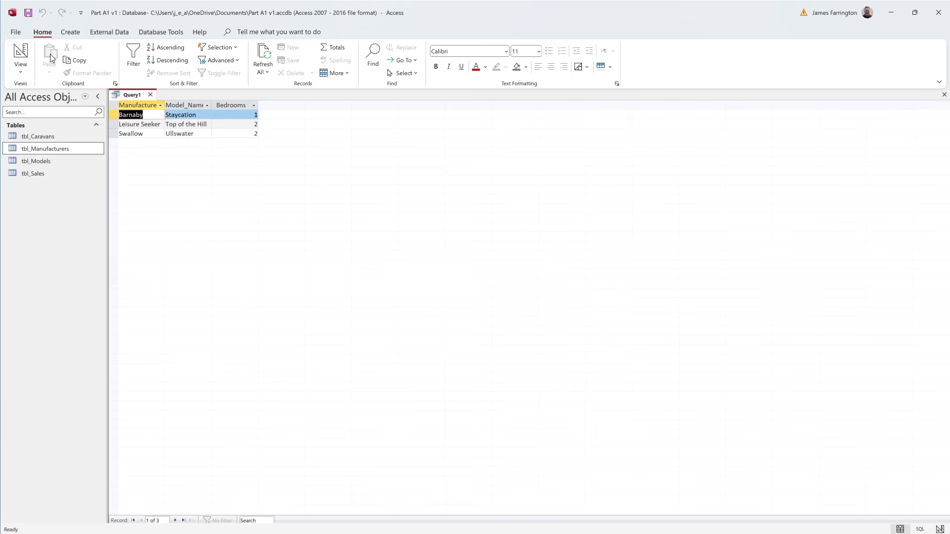
left_click(23, 53)
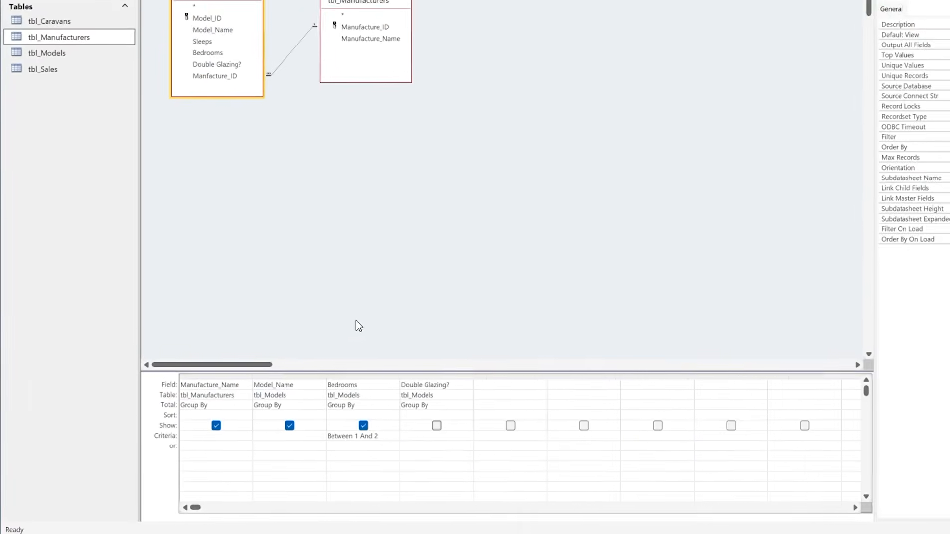
- Set the Double Glazing? criterion to Yes, run the query to check it, and return to Design view
left_click(520, 414)
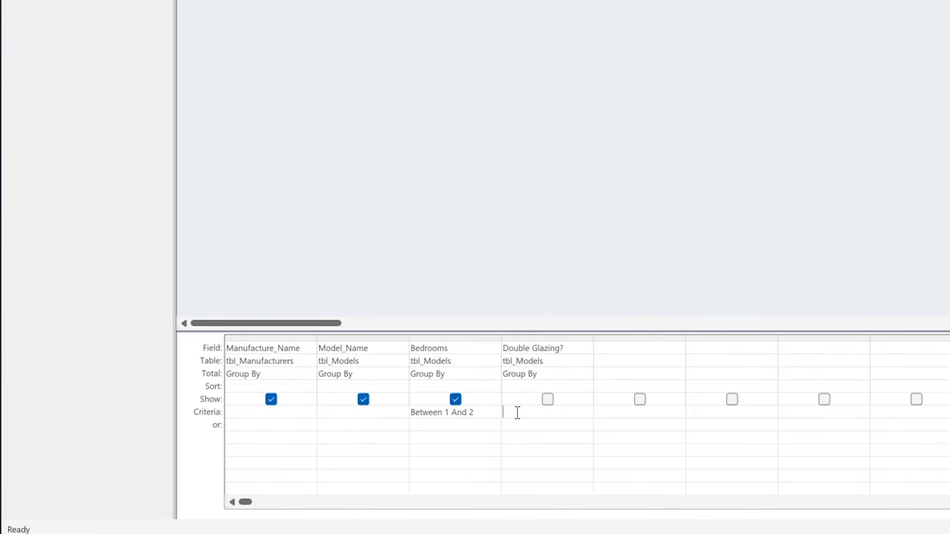
type("yes")
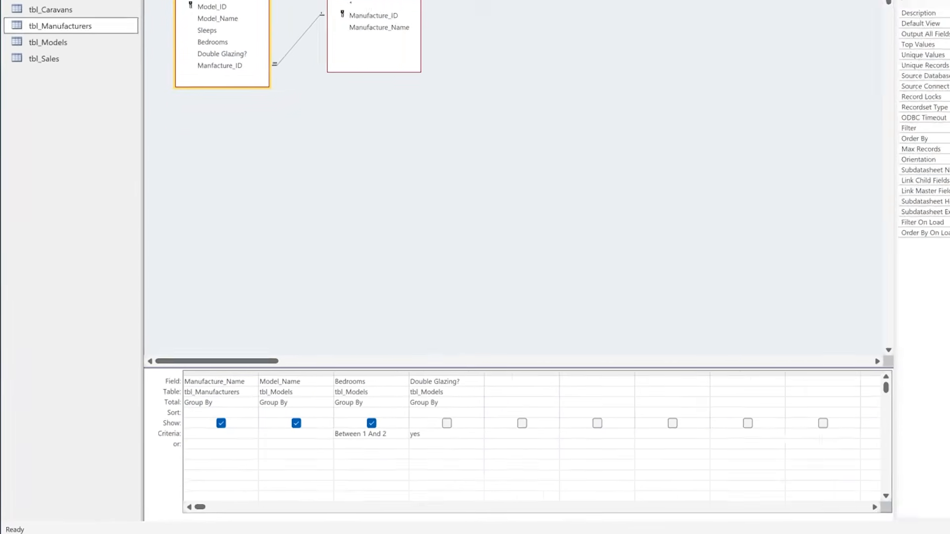
left_click(40, 58)
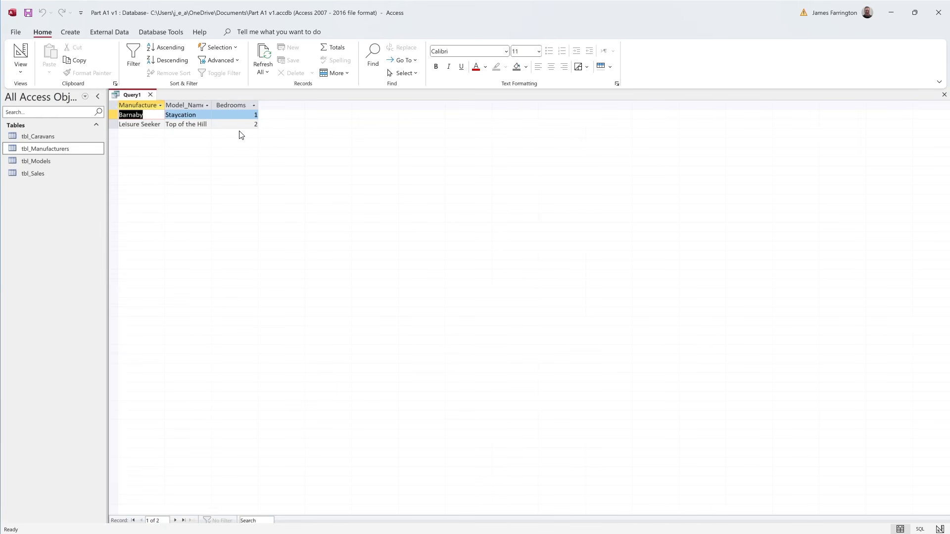
left_click(20, 55)
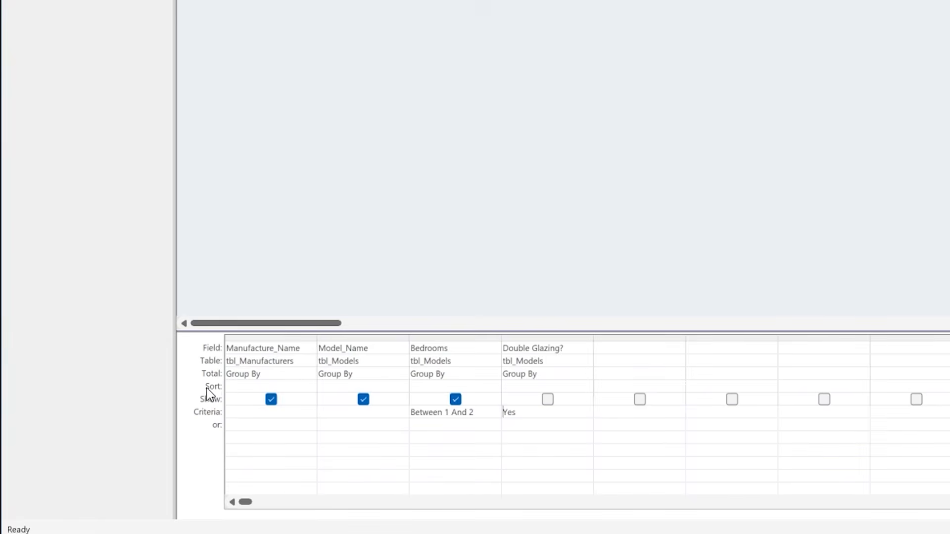
- Sort the Bedrooms field in descending order, run the query to check the order, and return to Design view
left_click(462, 384)
left_click(496, 389)
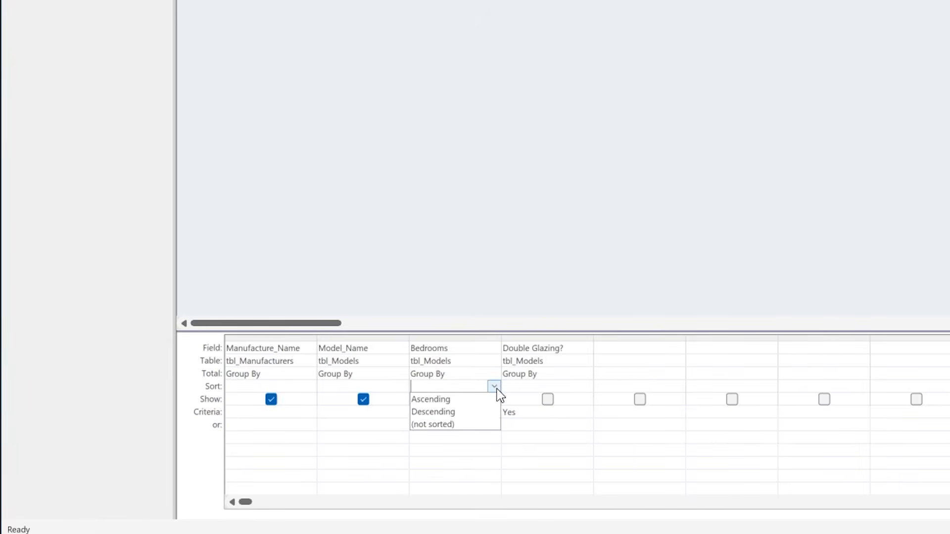
left_click(430, 412)
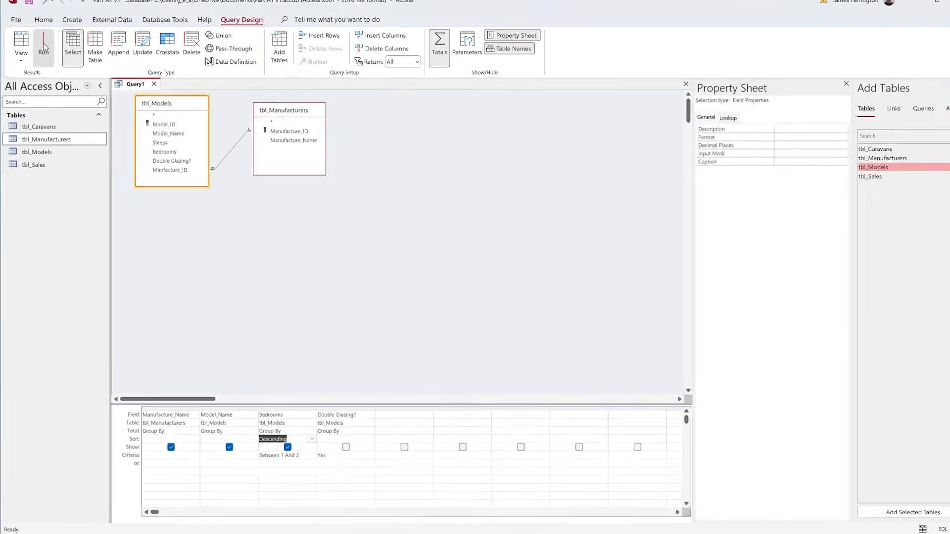
left_click(43, 59)
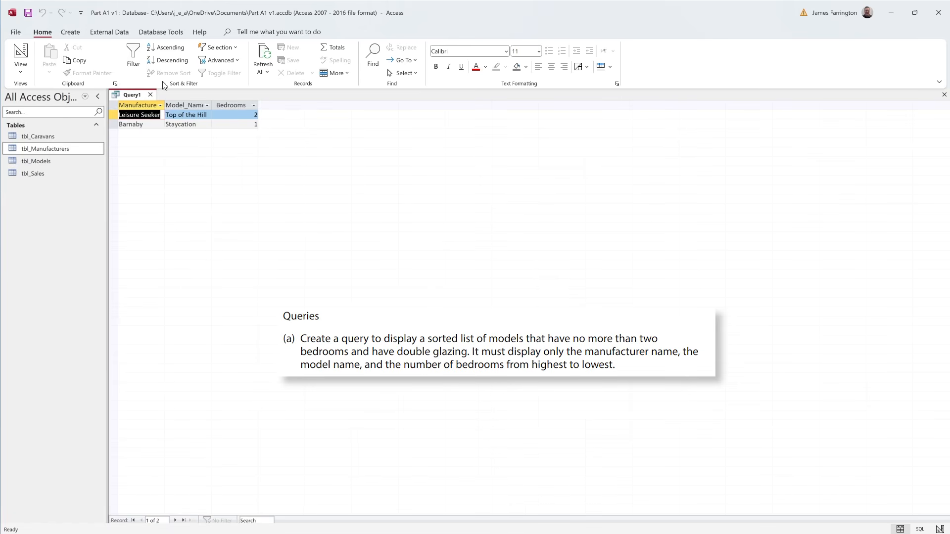
left_click(21, 53)
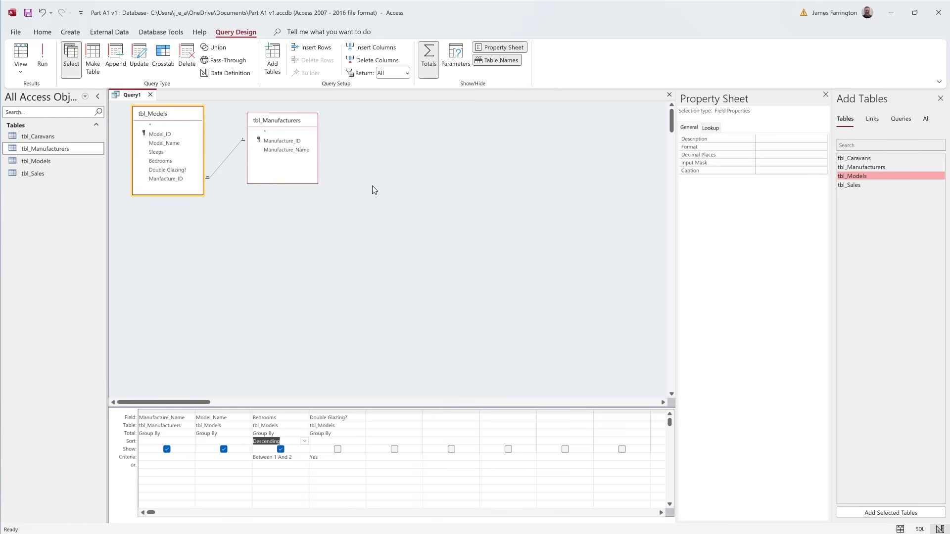
- Save the query as qry_question1
right_click(133, 96)
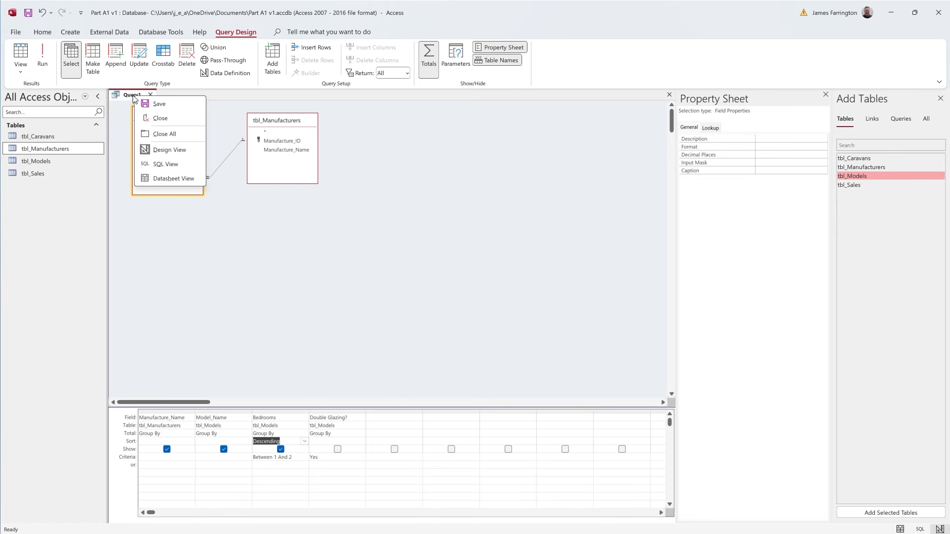
left_click(159, 104)
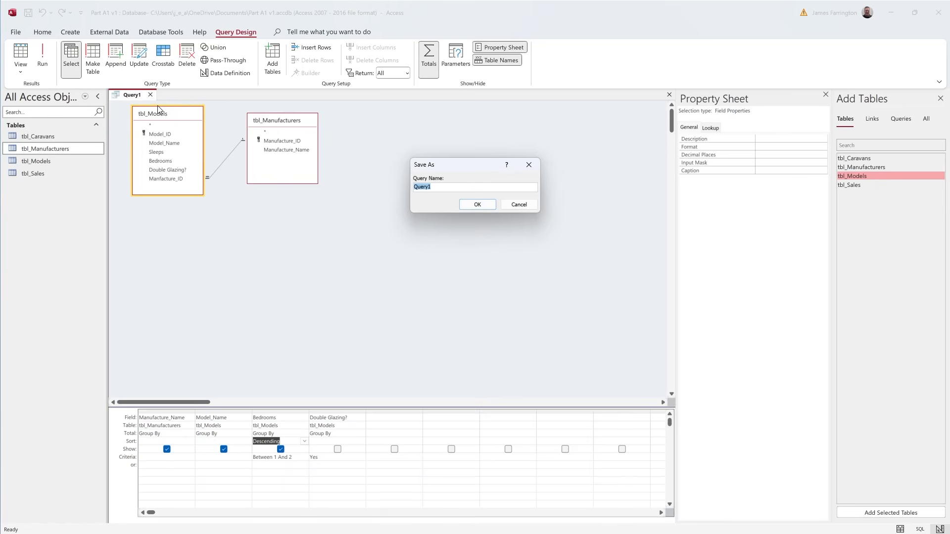
type("qry_question1")
left_click(477, 206)
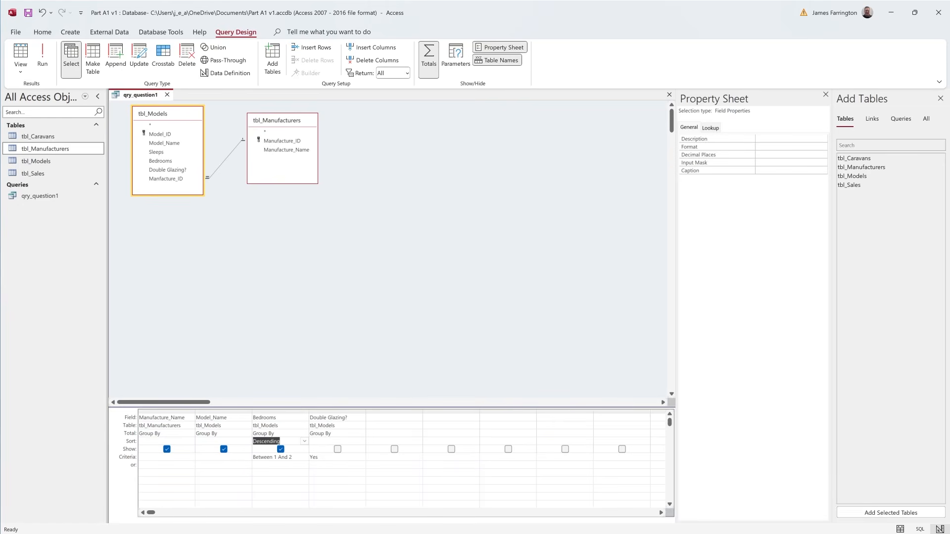
- Close qry_question1 and create a new design-view query based on tbl_Caravans and tbl_Sales
left_click(167, 95)
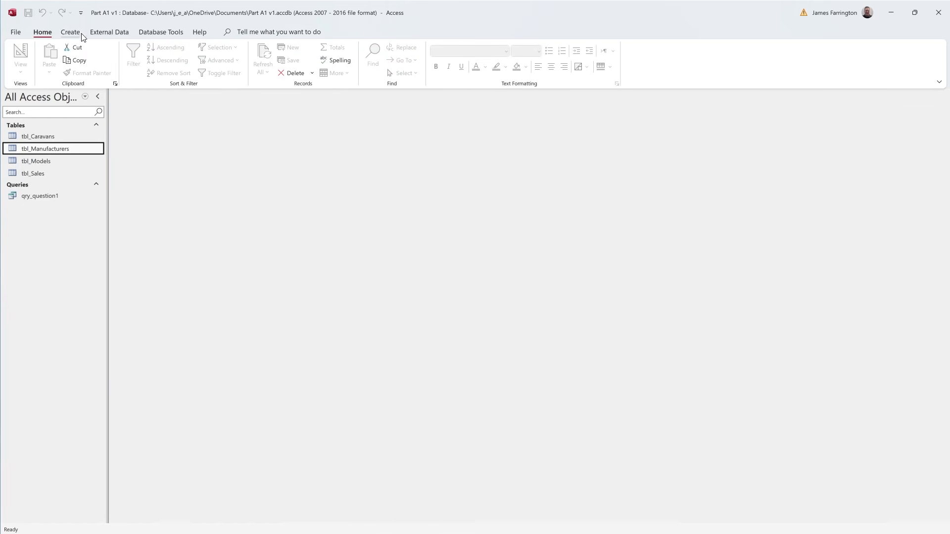
left_click(76, 32)
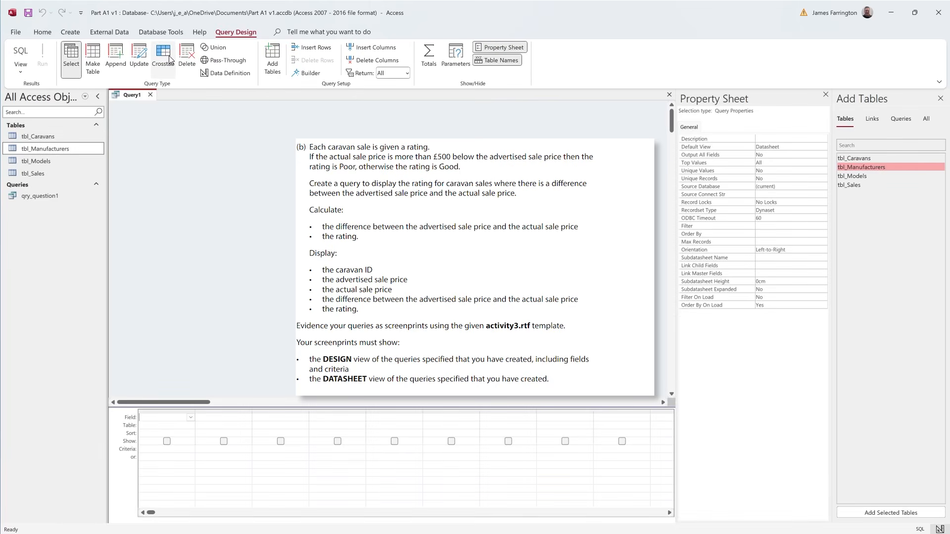
left_click(77, 62)
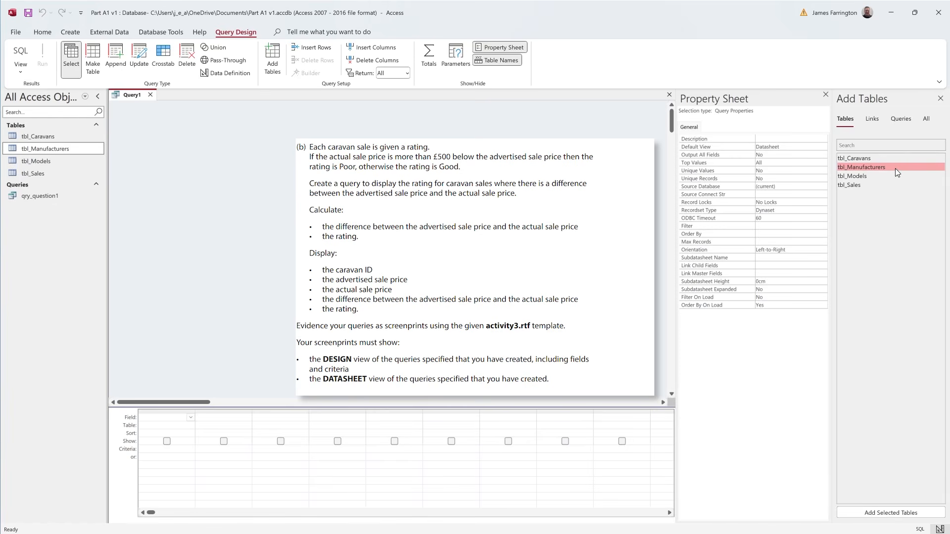
double_click(859, 158)
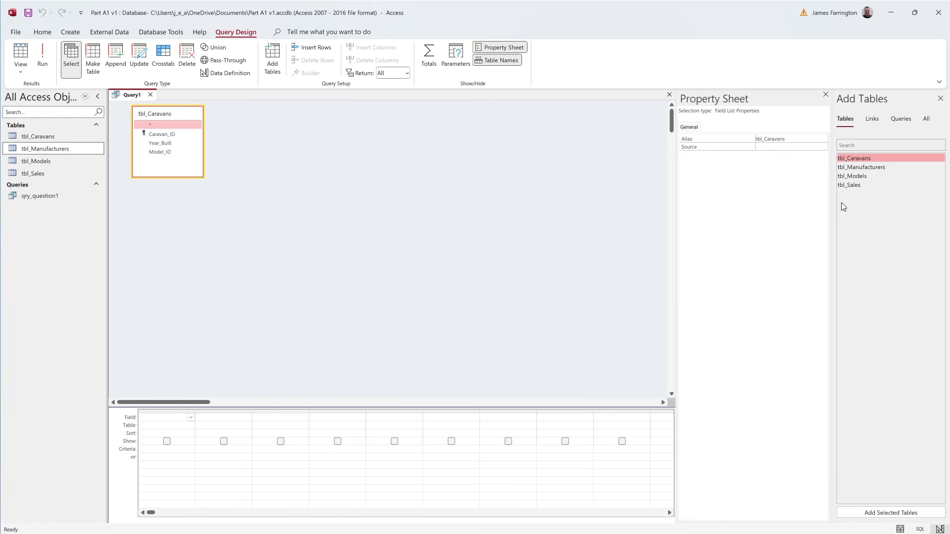
double_click(856, 185)
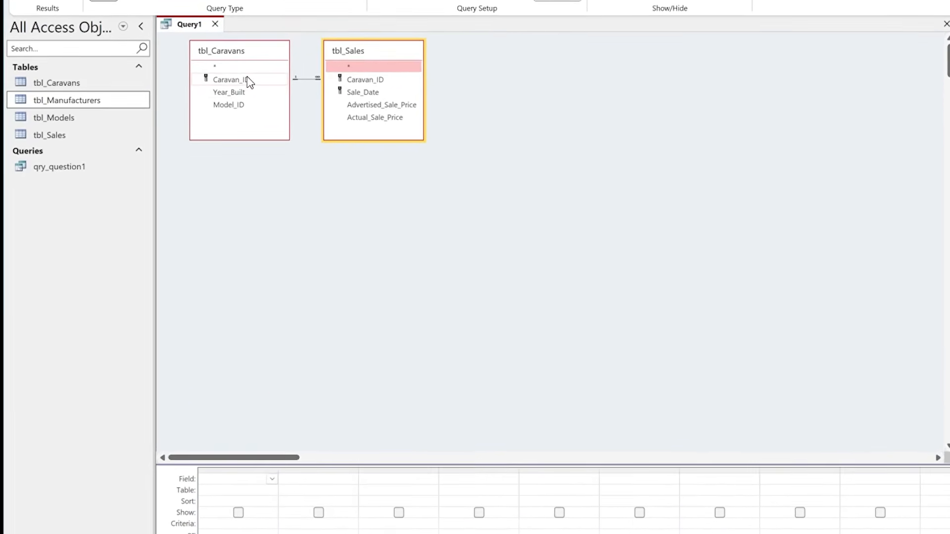
- Add Caravan_ID from tbl_Caravans and Advertised_Sale_Price and Actual_Sale_Price from tbl_Sales to the query grid
double_click(248, 80)
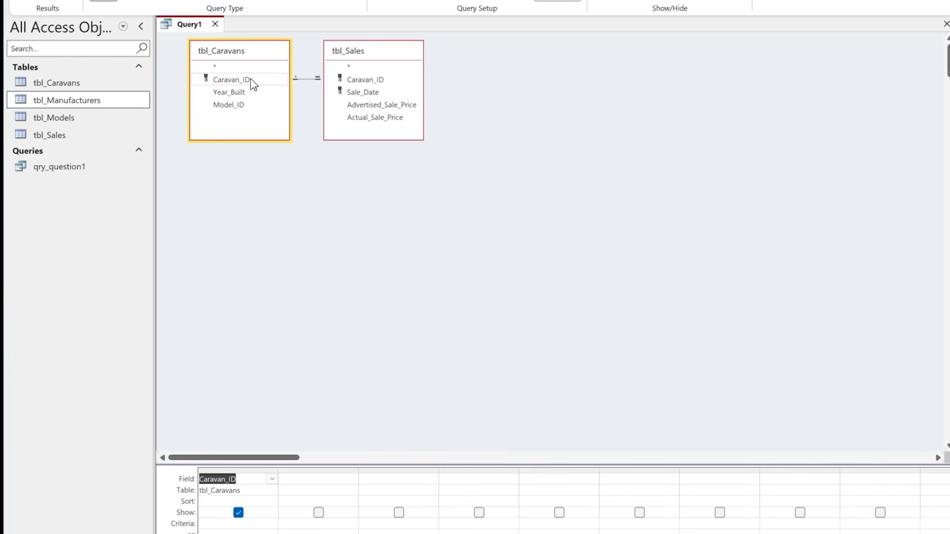
double_click(400, 105)
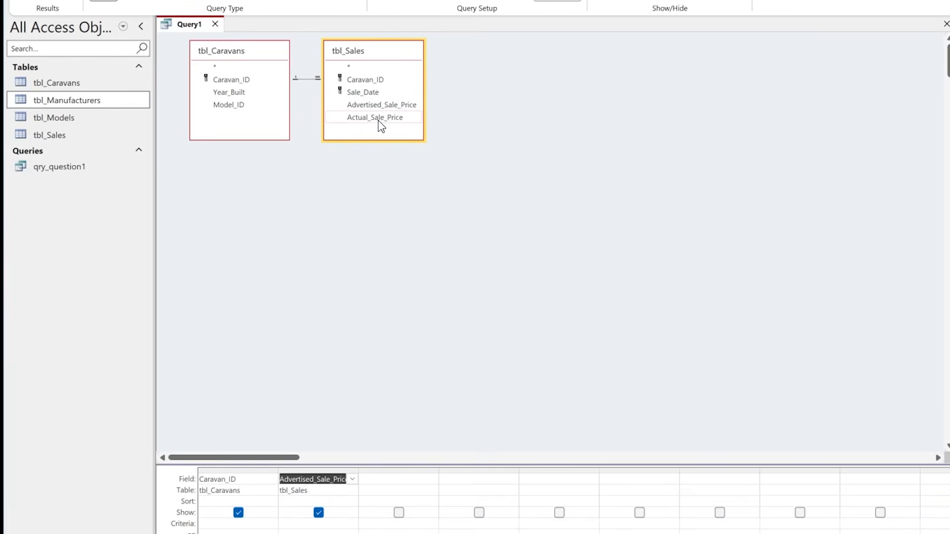
double_click(379, 118)
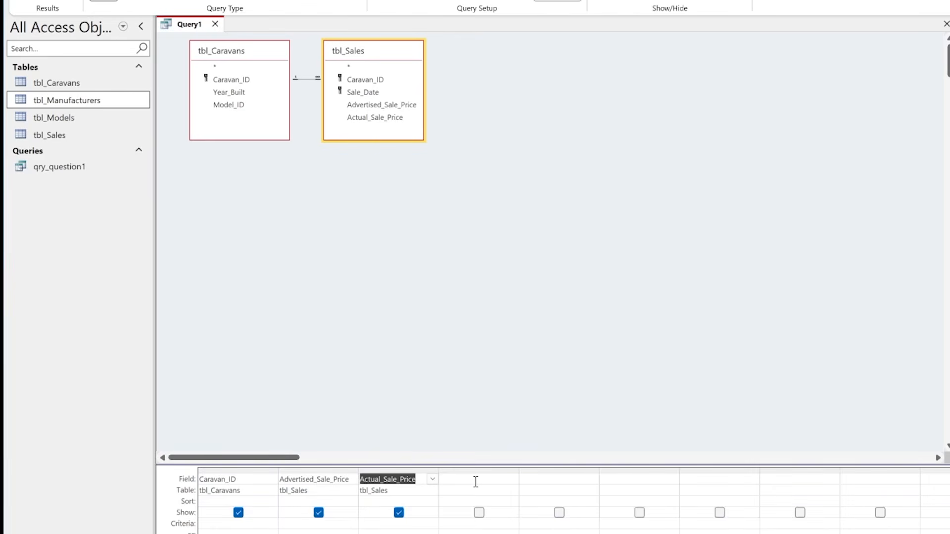
- Start a calculated field named Difference in the first empty column of the query grid
left_click(475, 481)
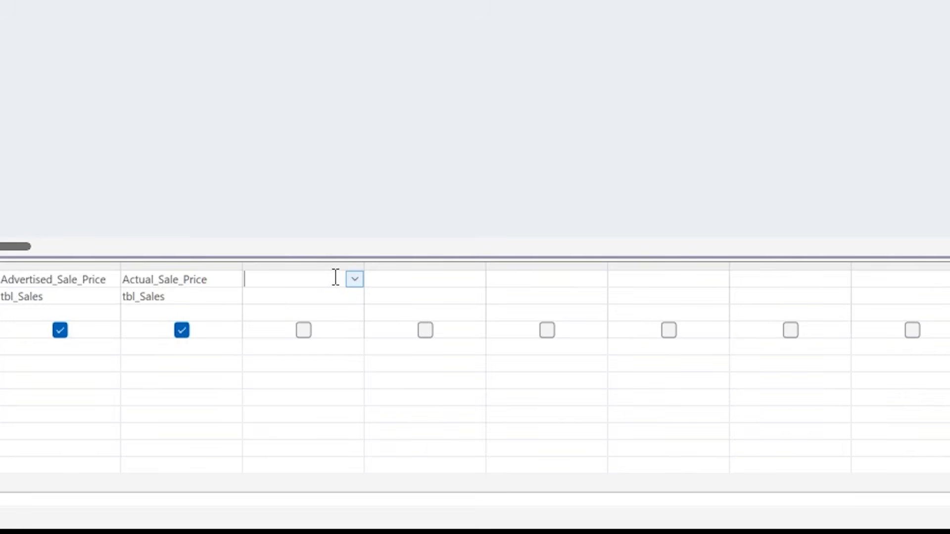
type("Difference:")
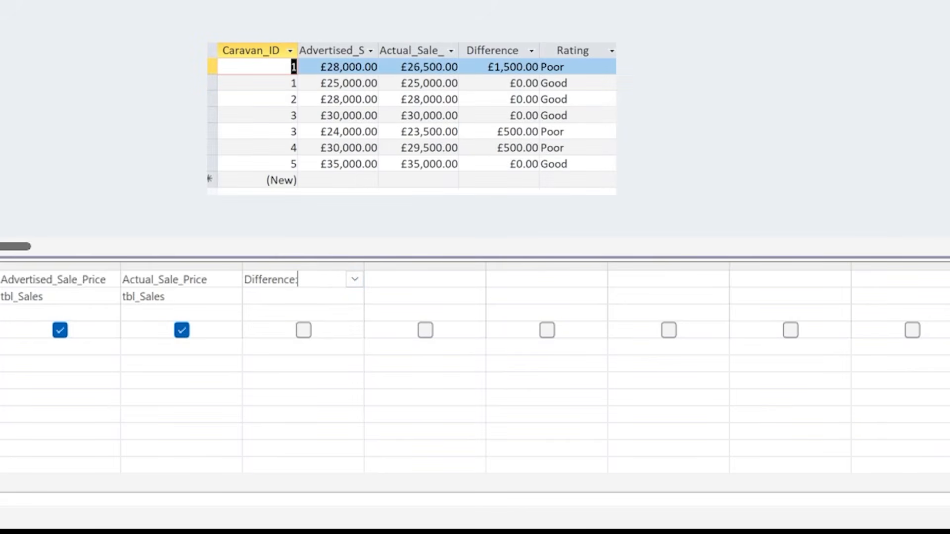
left_click(346, 46)
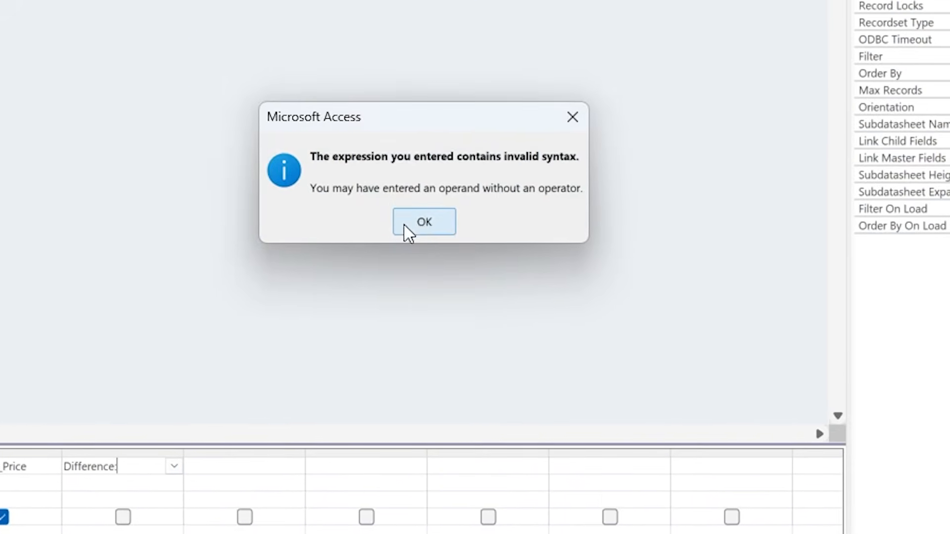
left_click(515, 113)
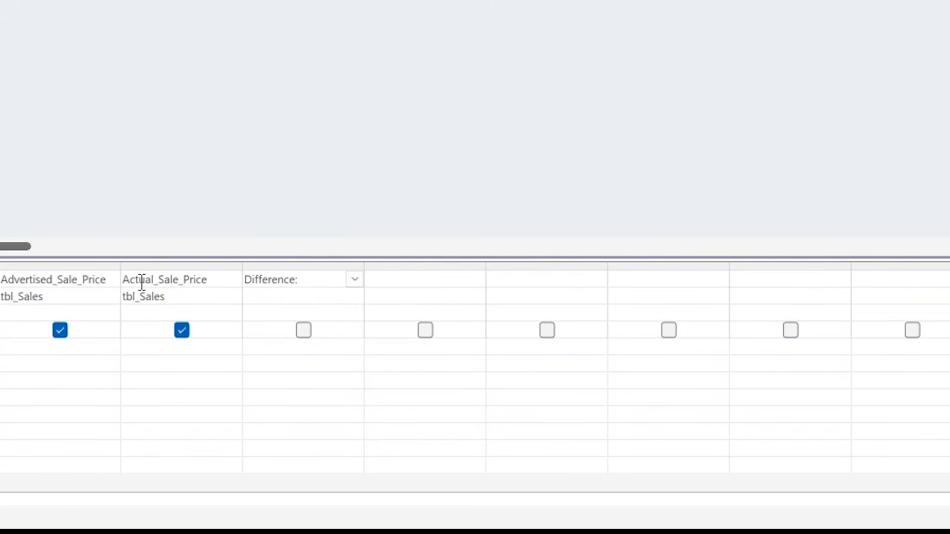
- Complete the Difference field with the expression [Advertised_Sale_Price]-[Actual_Sale_Price]
type("[")
type("Ad")
type("ver")
type("tised")
type("_S")
type("ale")
type("_")
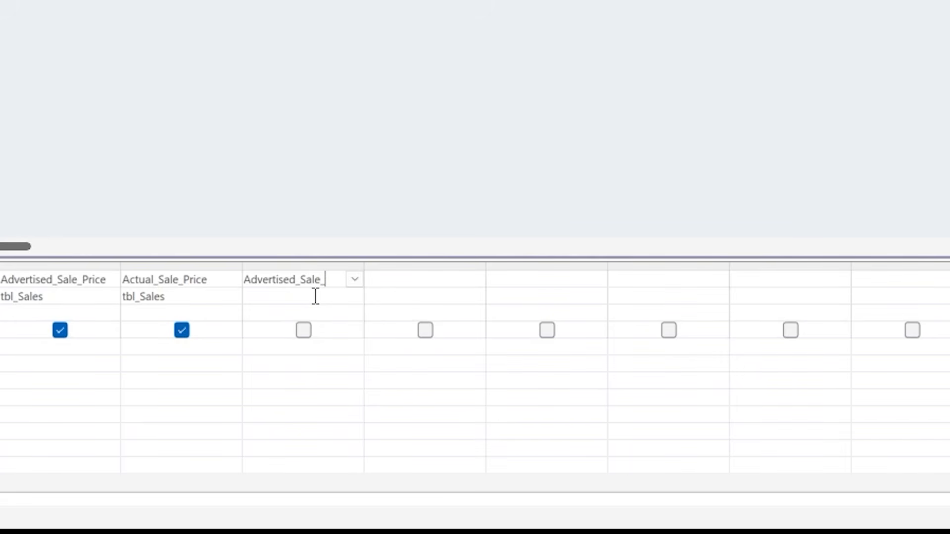
type("Price]")
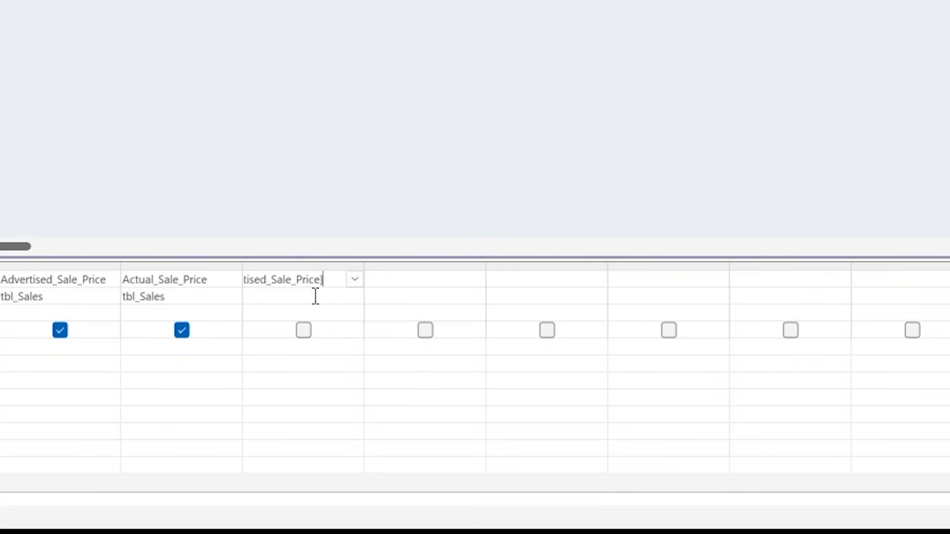
type("-")
type("[Actual")
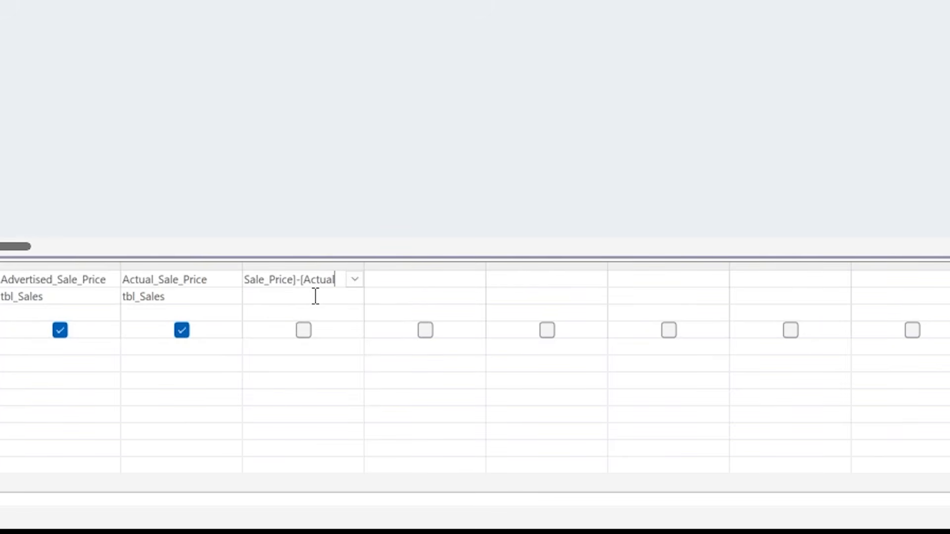
type("_Sale_")
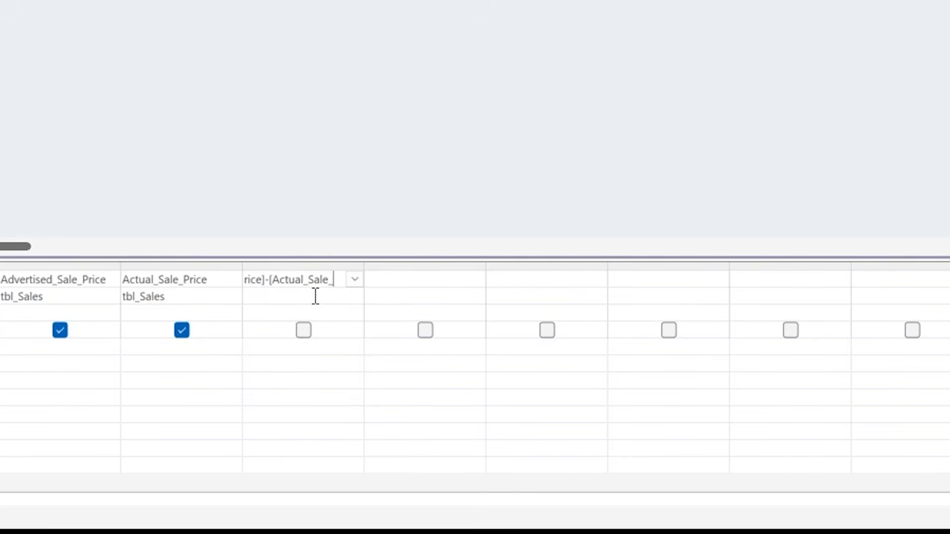
type("Price")
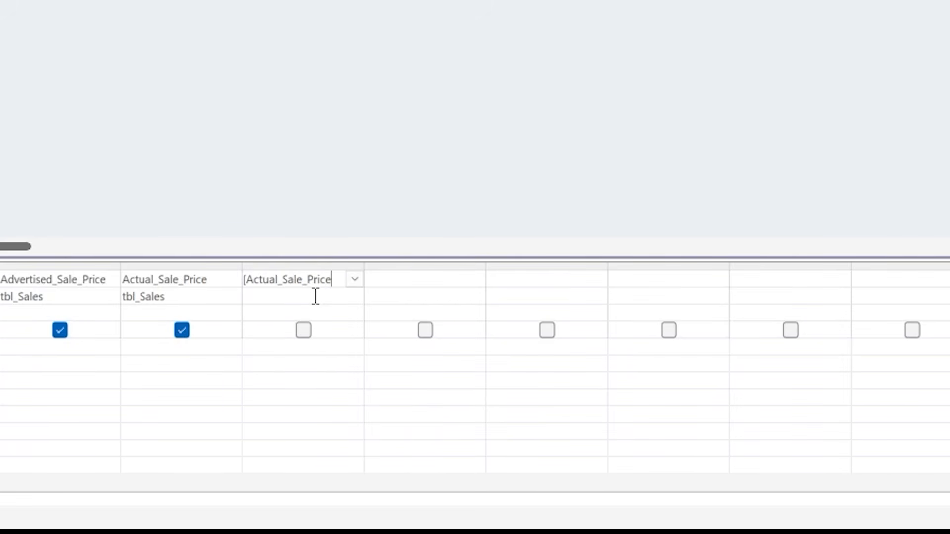
type("]")
left_click(285, 295)
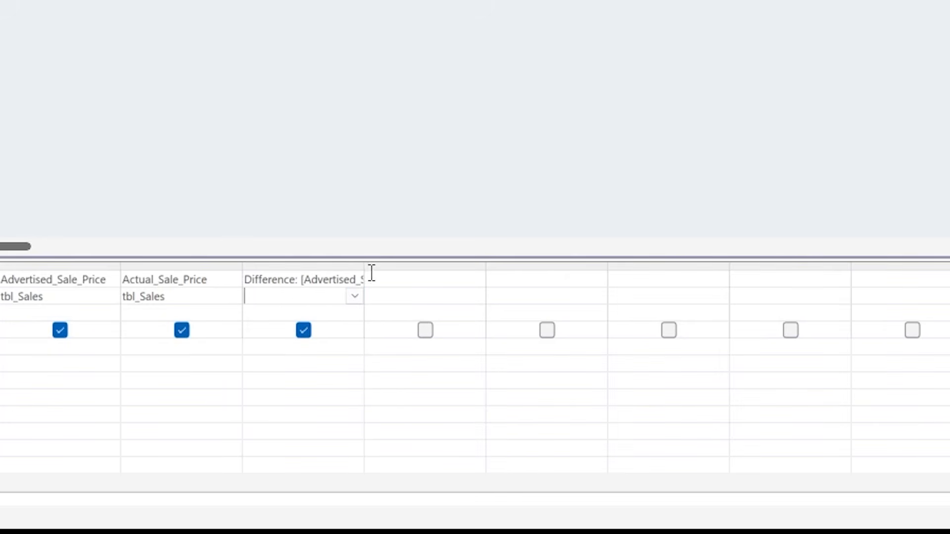
- Widen the Difference column to show its full expression, run the query to check it, and return to Design view
left_click_drag(362, 266, 554, 263)
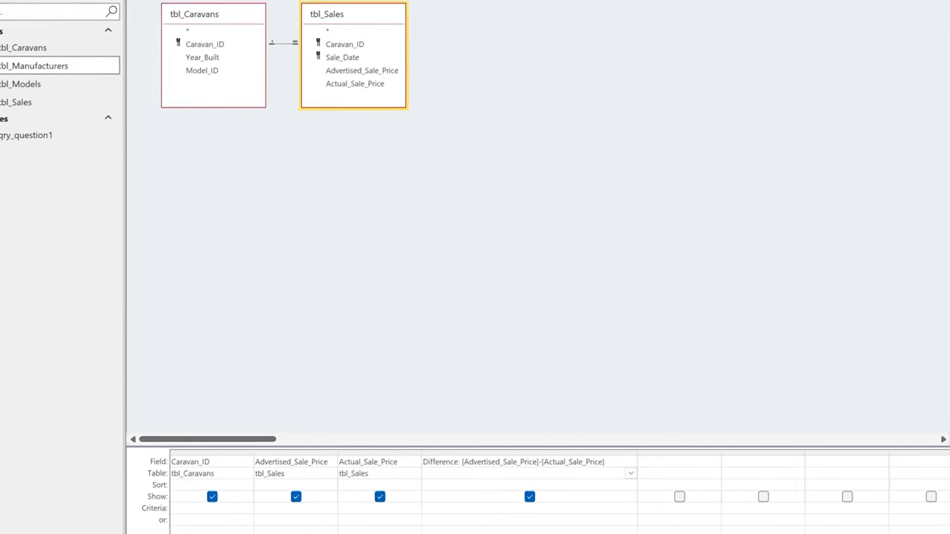
left_click(64, 2)
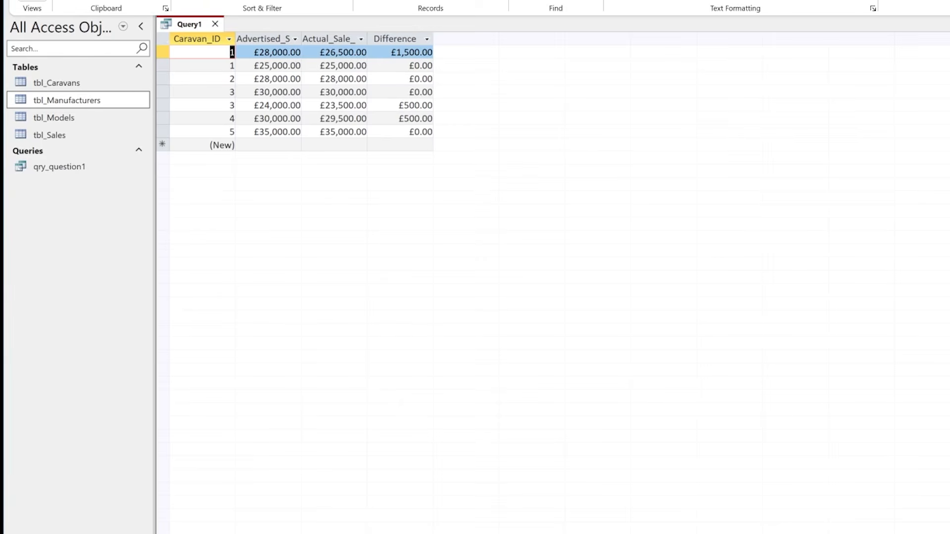
left_click(30, 6)
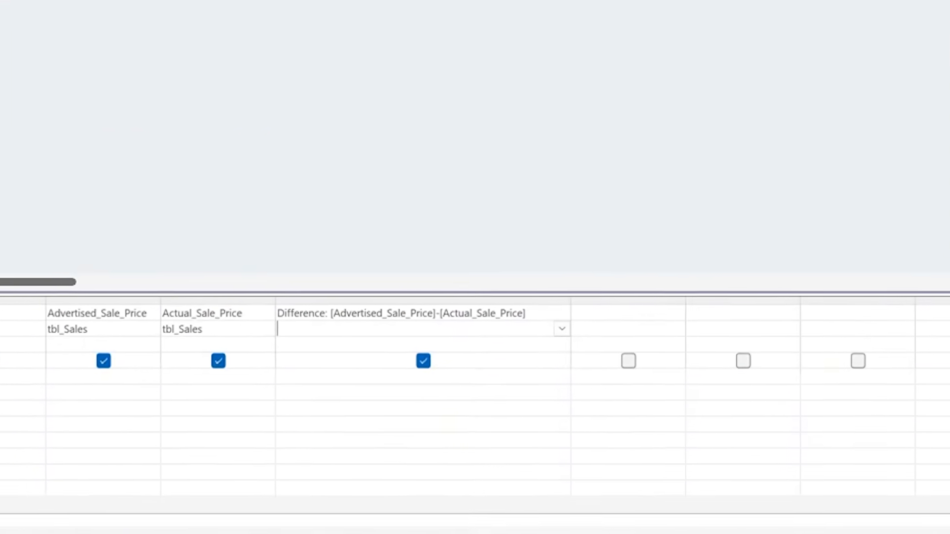
- Add the calculated field Rating:iif([Difference]>500,"Poor","Good") in a widened column, run the query, and return to Design view
left_click(597, 278)
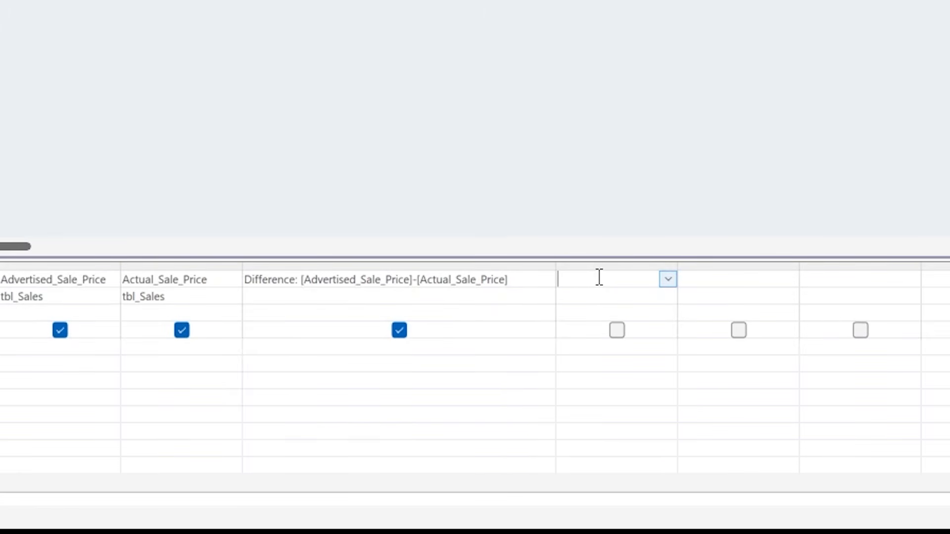
left_click_drag(678, 262, 912, 259)
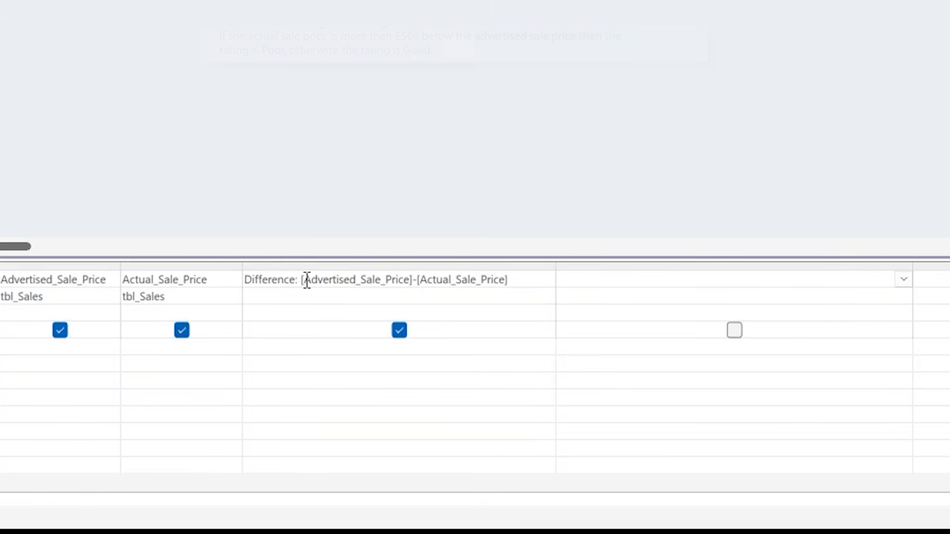
left_click(558, 286)
type("Rat")
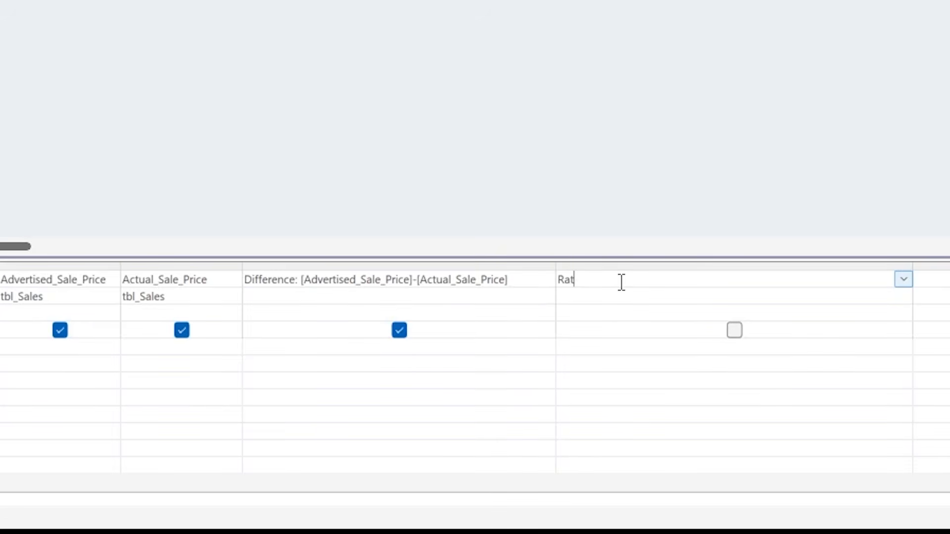
type("ing:")
type("iif([")
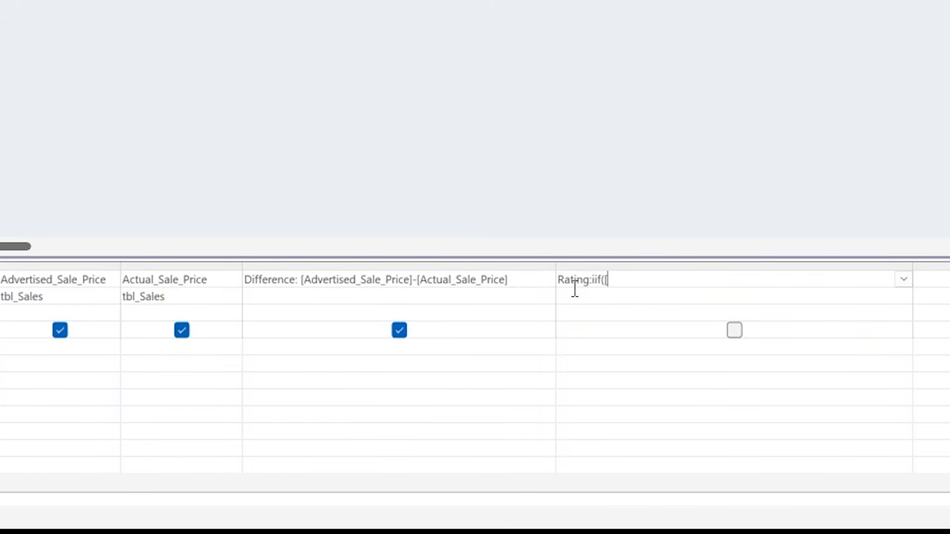
type("Difference]>")
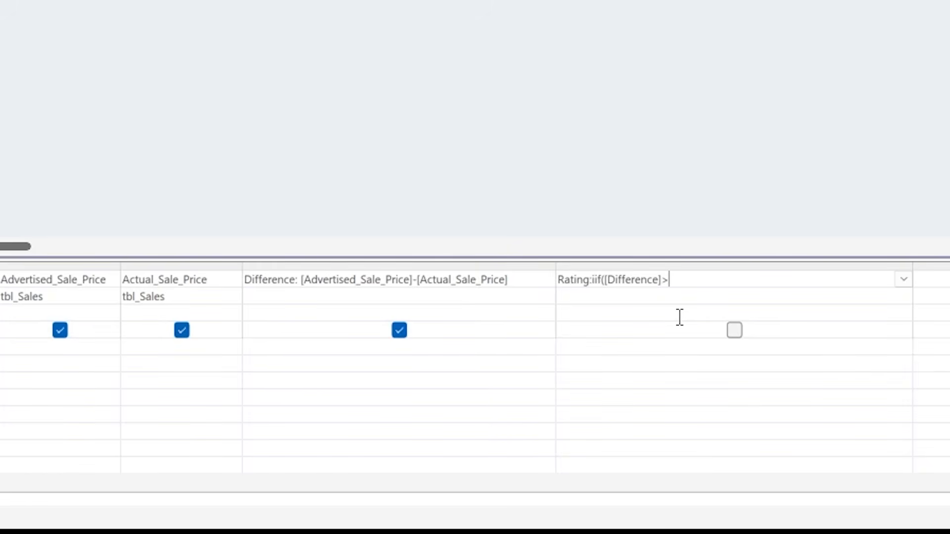
type("500")
type(",\"")
type("Poor\"")
type(",\"Good")
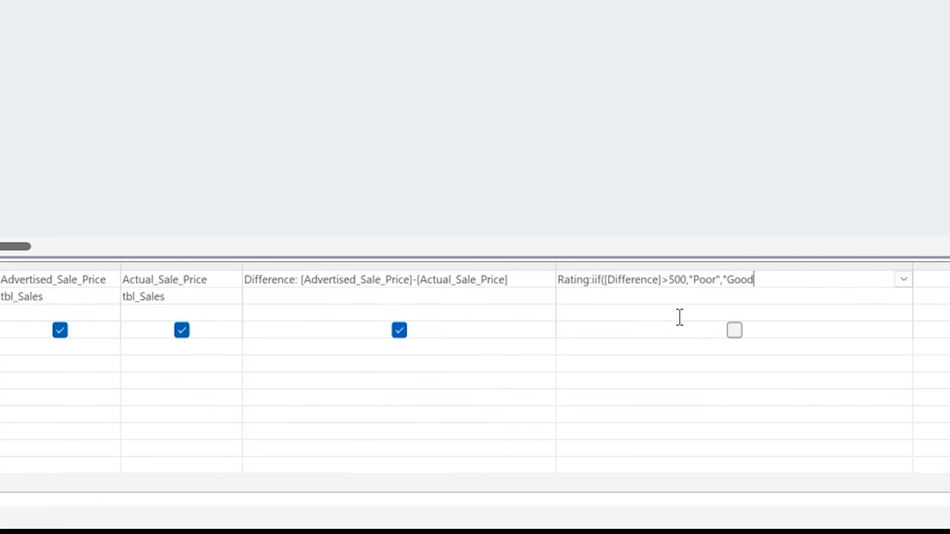
type("\")")
left_click(667, 319)
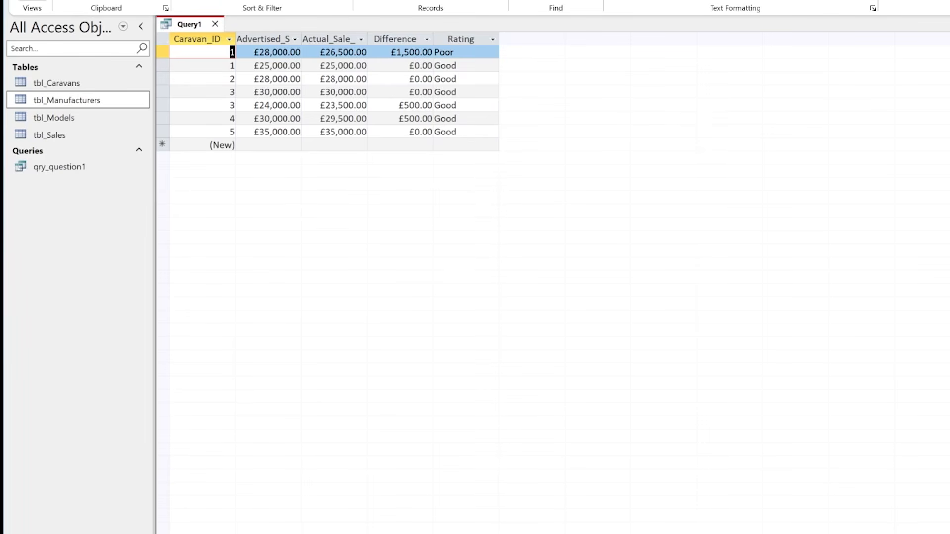
left_click(33, 1)
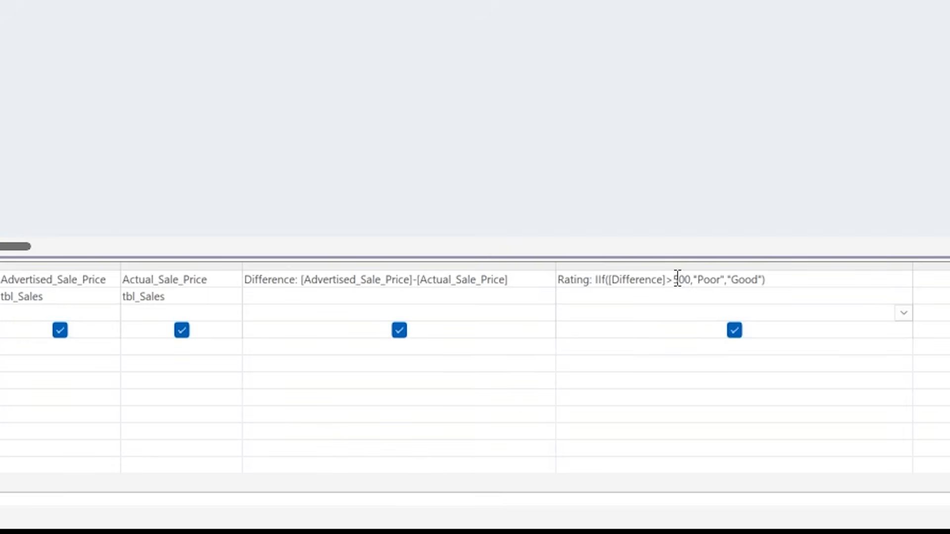
- Try the Rating condition as >=500, run the query to compare the ratings, and restore the condition to >500
left_click(671, 279)
type("=")
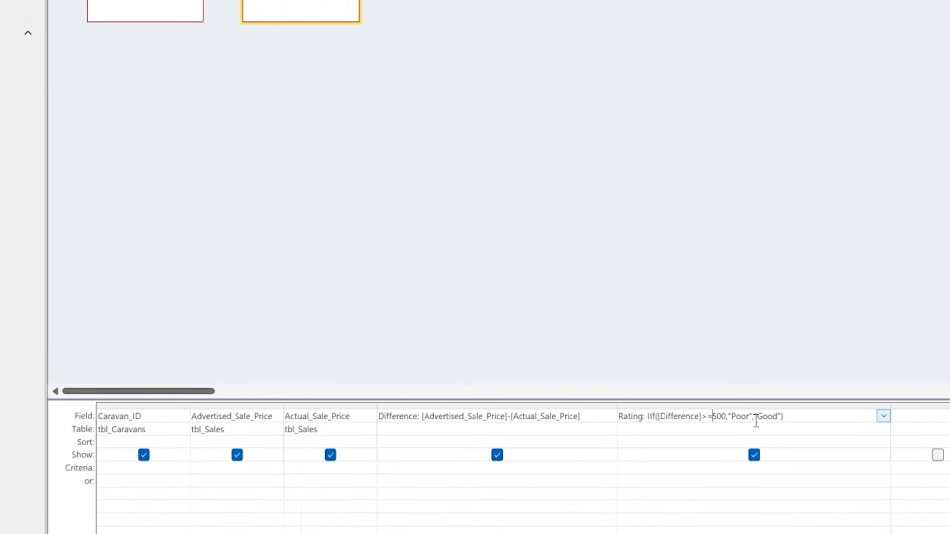
left_click(62, 1)
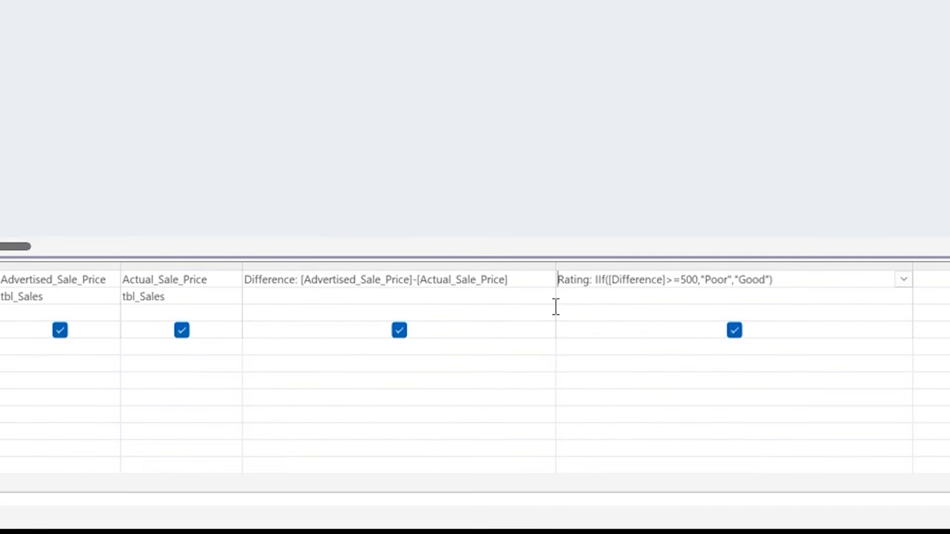
left_click(681, 280)
key("BackSpace")
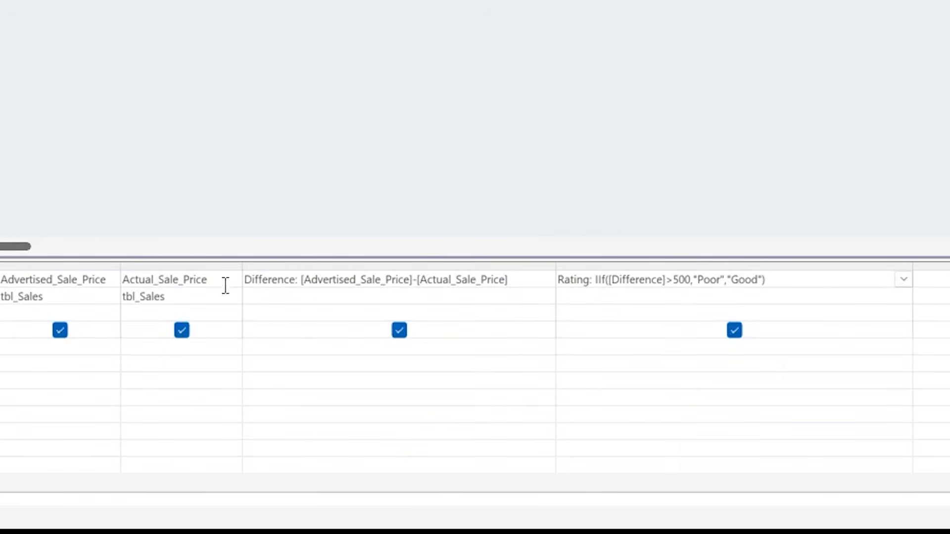
- Set the Difference field's criterion to >0 and run the query to check the listed sales
left_click(259, 345)
type(">0")
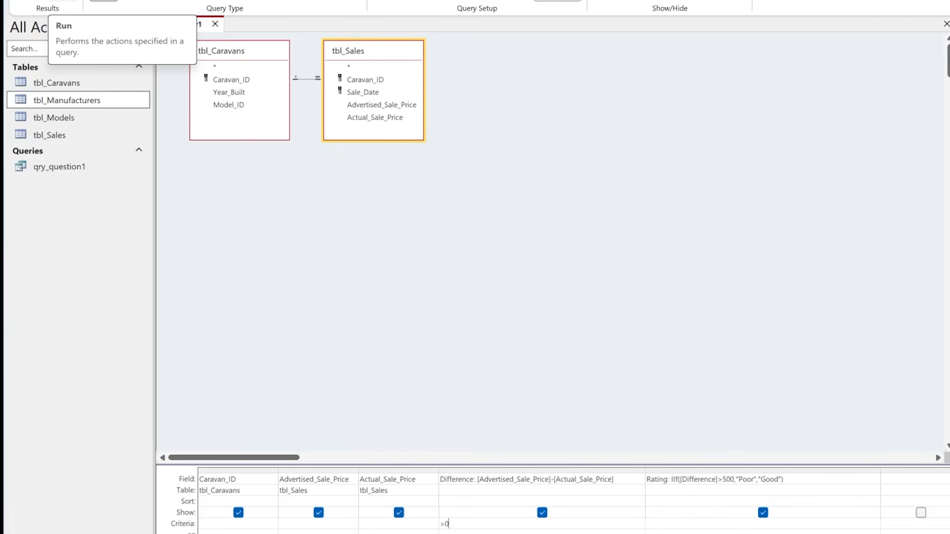
left_click(62, 1)
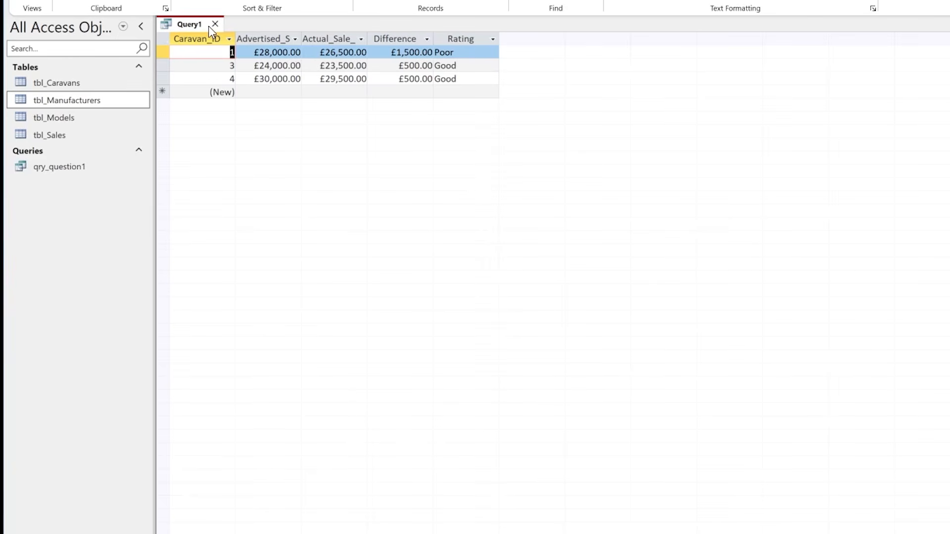
- Save the query as qry_Question2 and close it
right_click(182, 24)
left_click(227, 35)
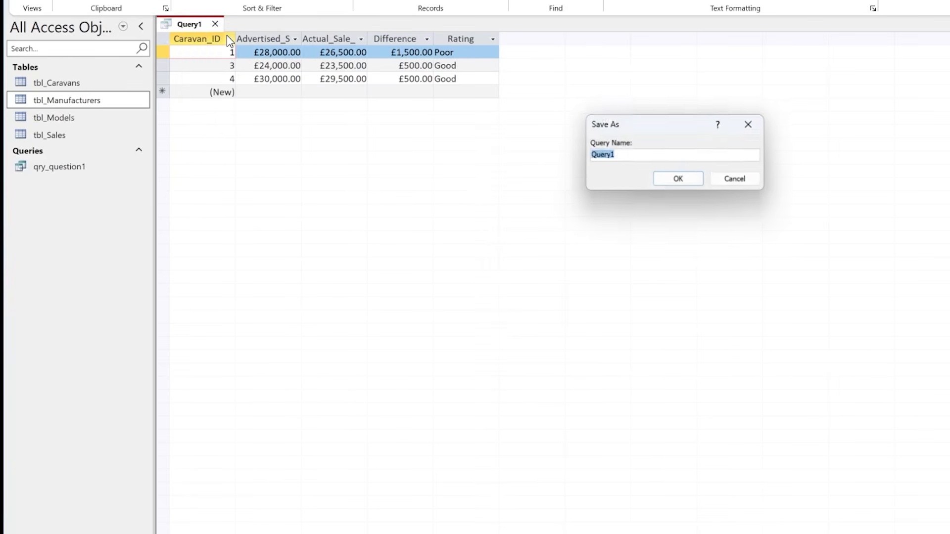
type("qr")
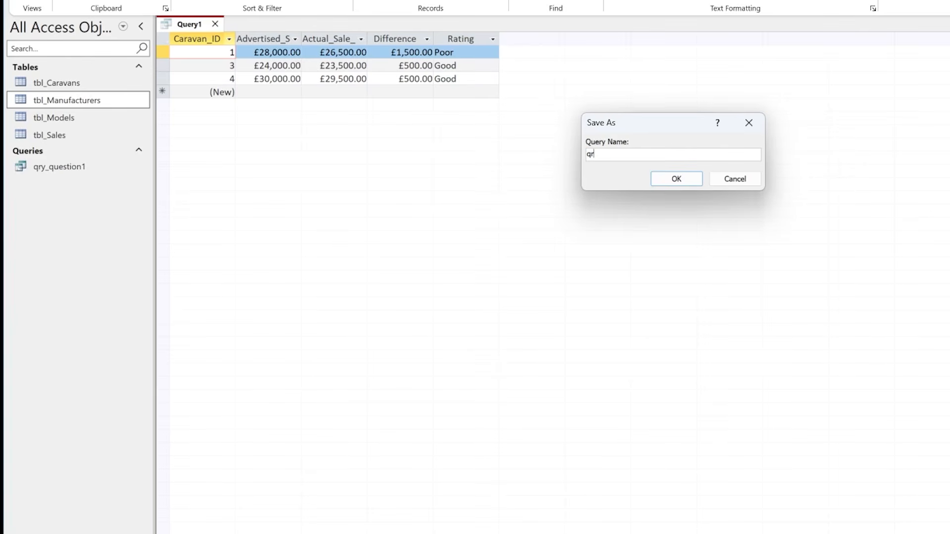
type("y_Question2")
left_click(677, 179)
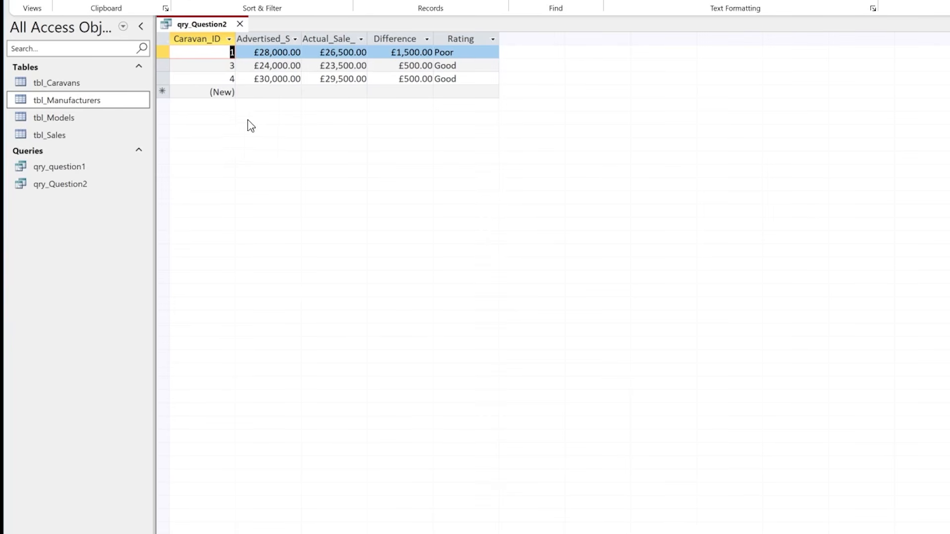
left_click(33, 1)
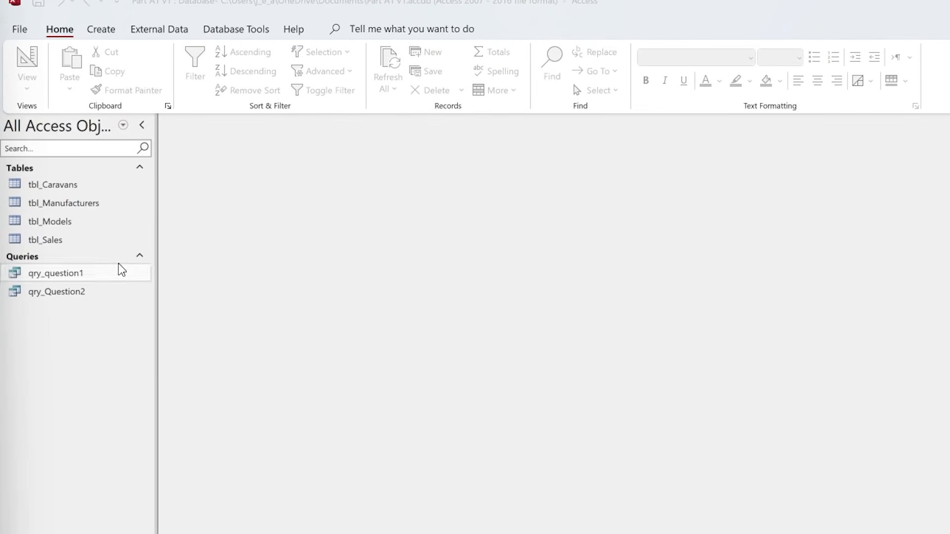
- Start the Report Wizard and add the Manufacture_Name field from tbl_Manufacturers to the report
left_click(105, 33)
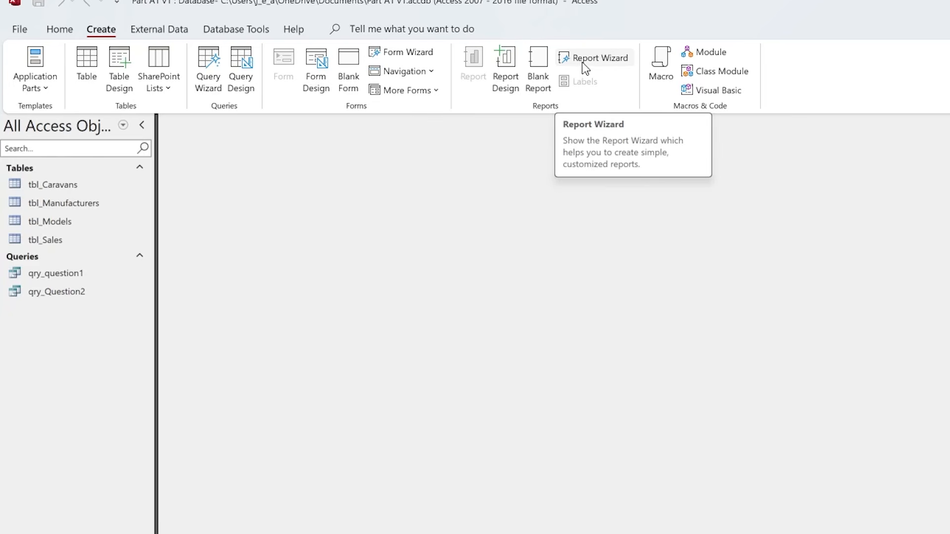
left_click(596, 63)
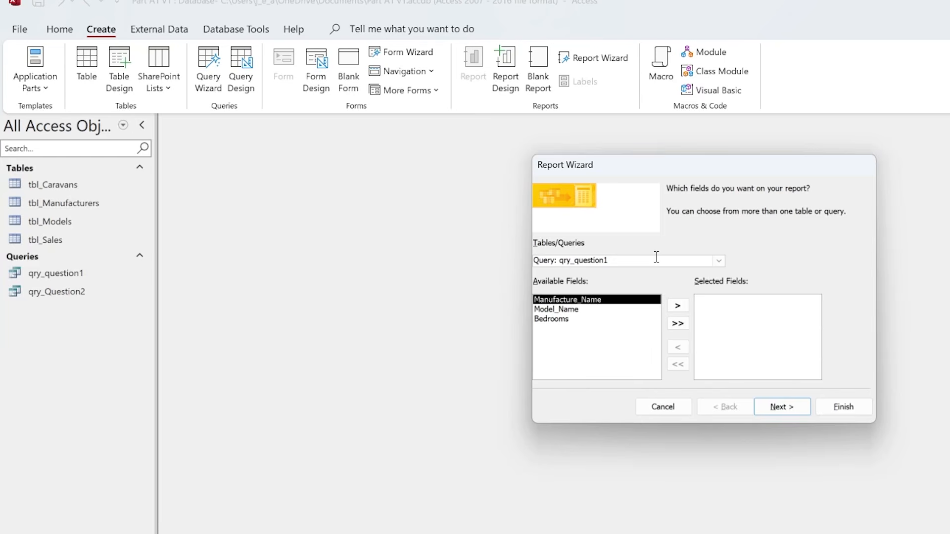
left_click(719, 261)
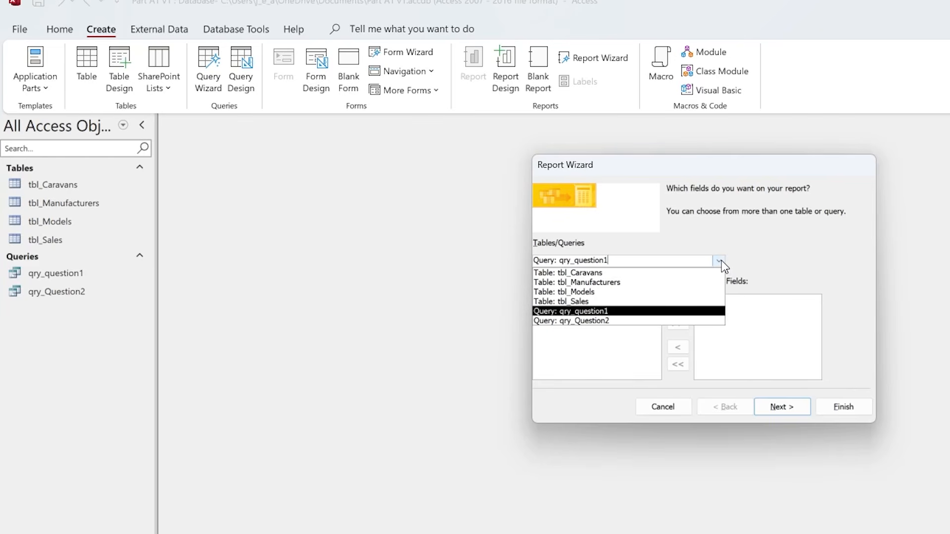
left_click(622, 283)
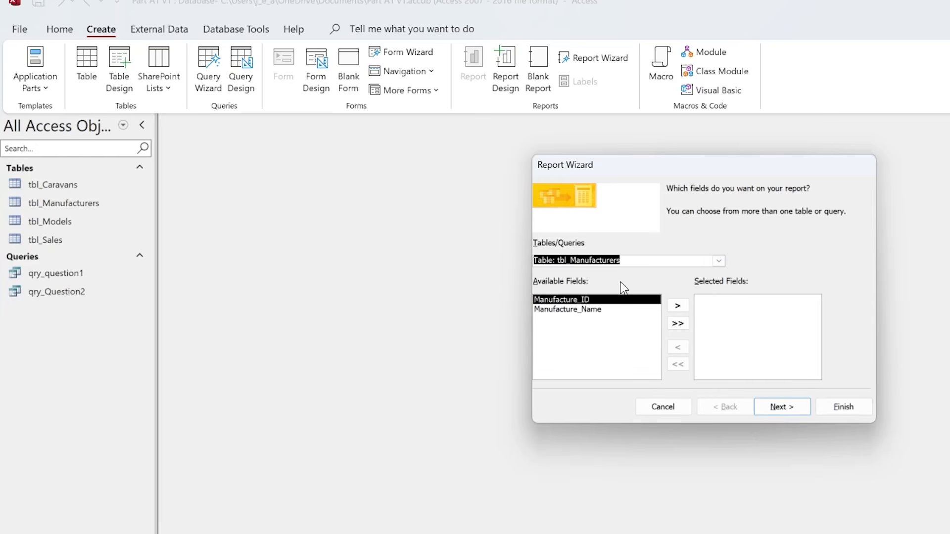
left_click(577, 309)
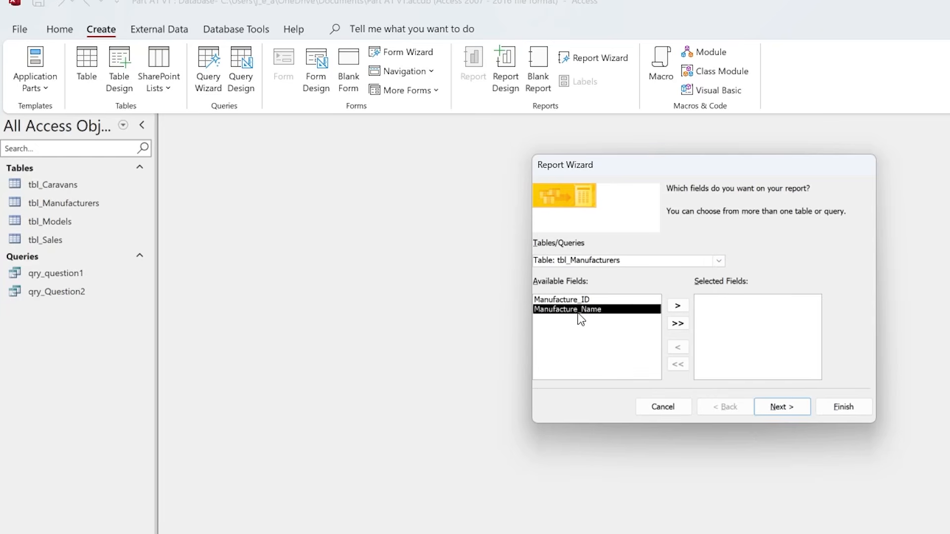
left_click(679, 307)
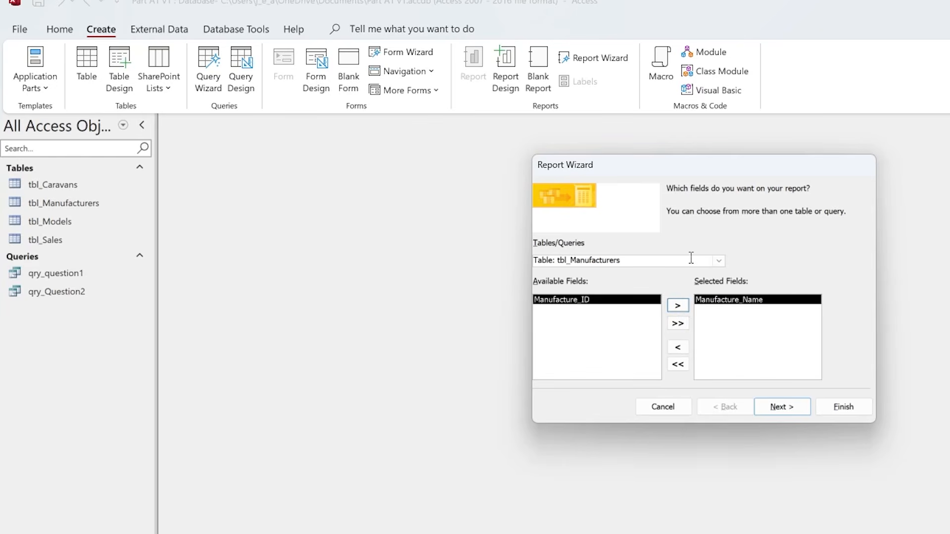
- Add the Model_Name, Sleeps, Bedrooms and Double Glazing? fields from tbl_Models to the report
left_click(720, 262)
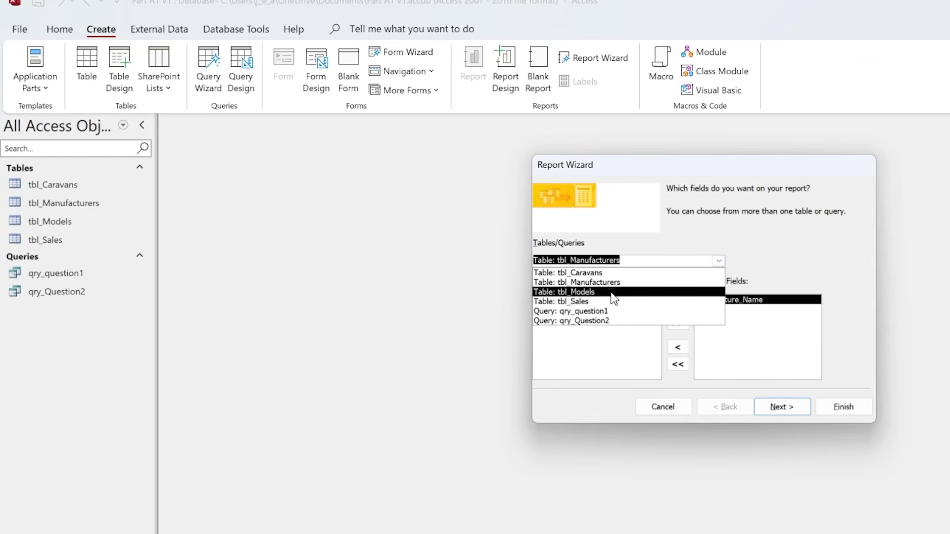
left_click(614, 296)
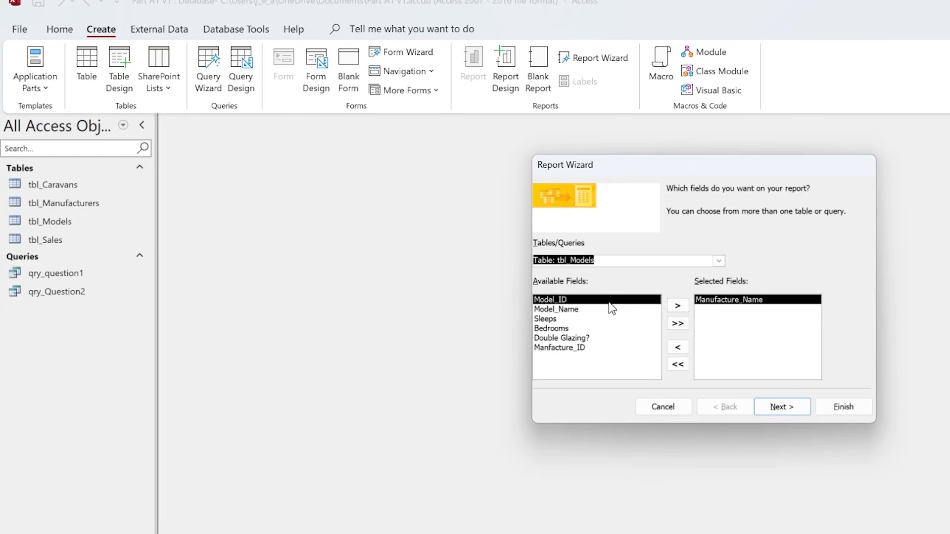
left_click(558, 309)
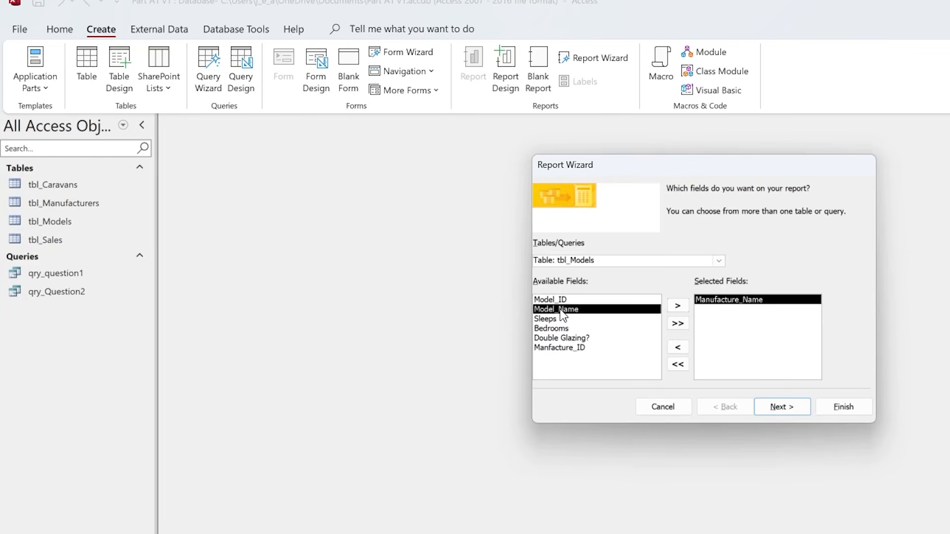
left_click(676, 307)
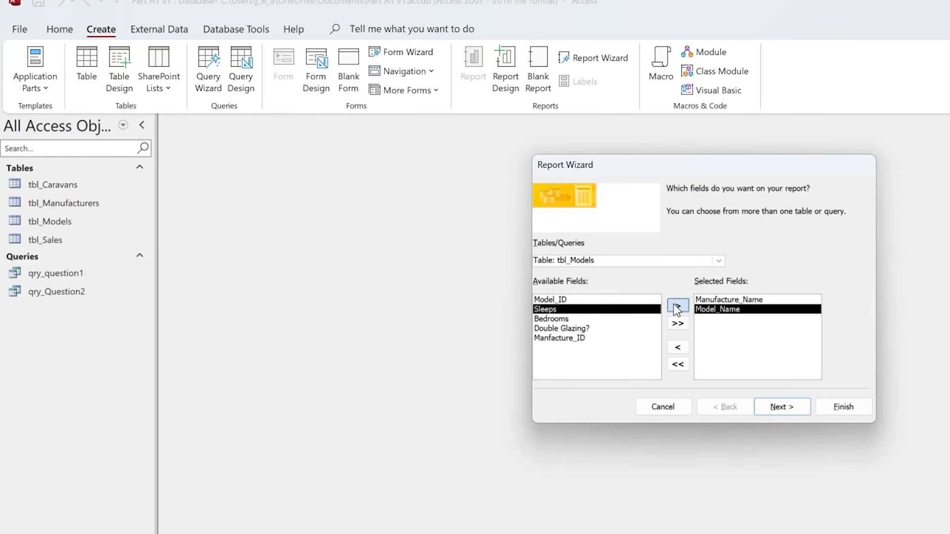
left_click(676, 307)
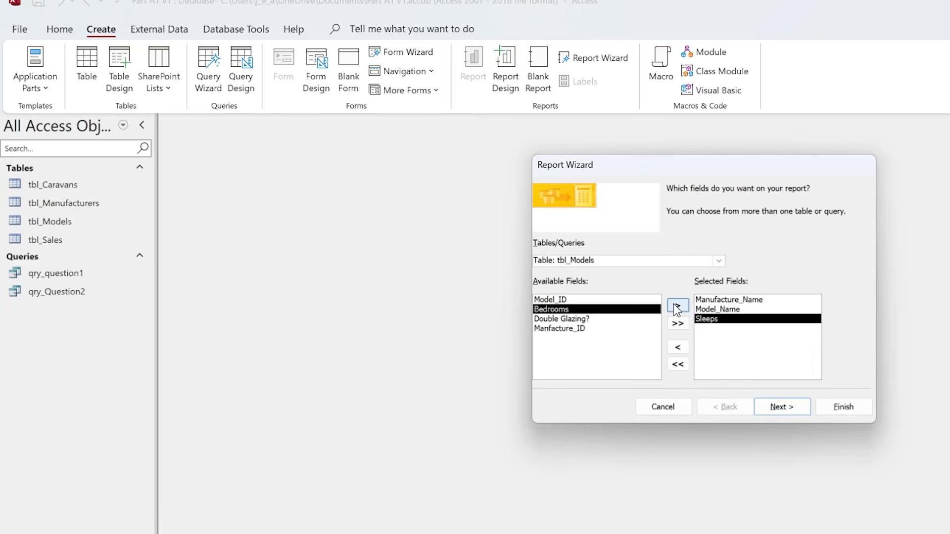
left_click(676, 307)
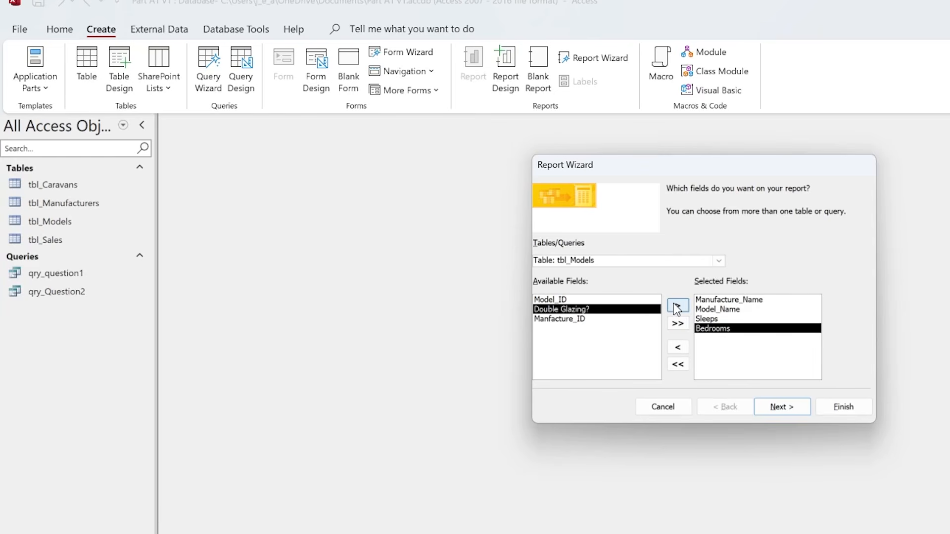
left_click(677, 307)
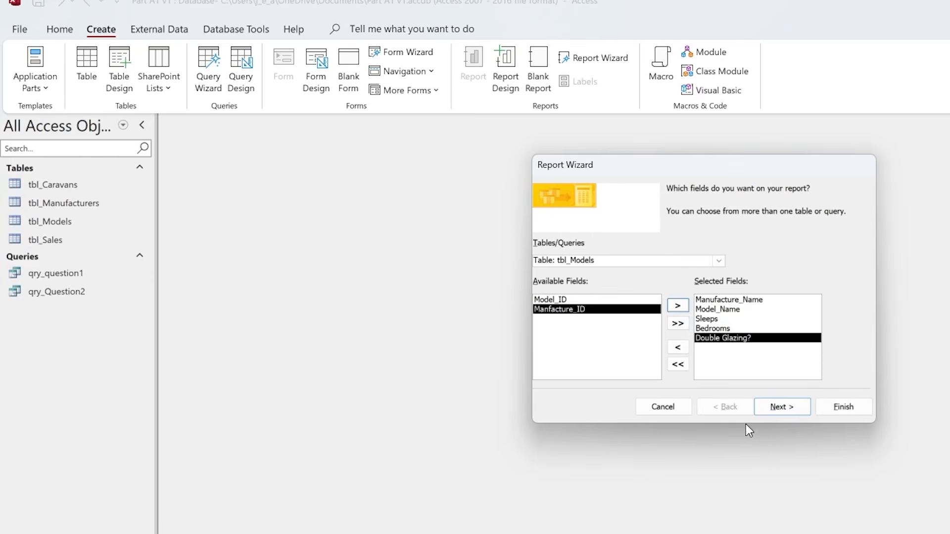
left_click(639, 301)
left_click(678, 305)
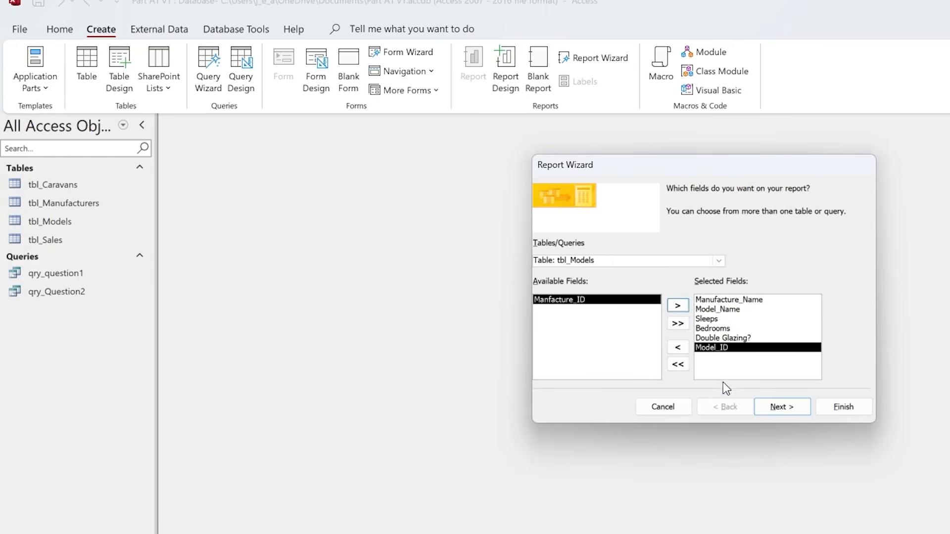
left_click(678, 348)
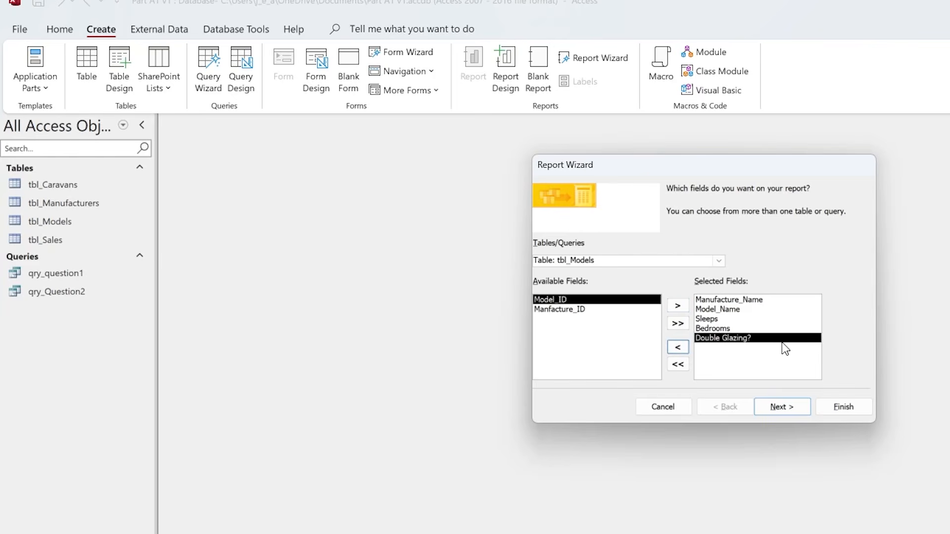
- View the report data by tbl_Manufacturers without extra grouping or sorting, using a Stepped layout in Landscape orientation
left_click(785, 407)
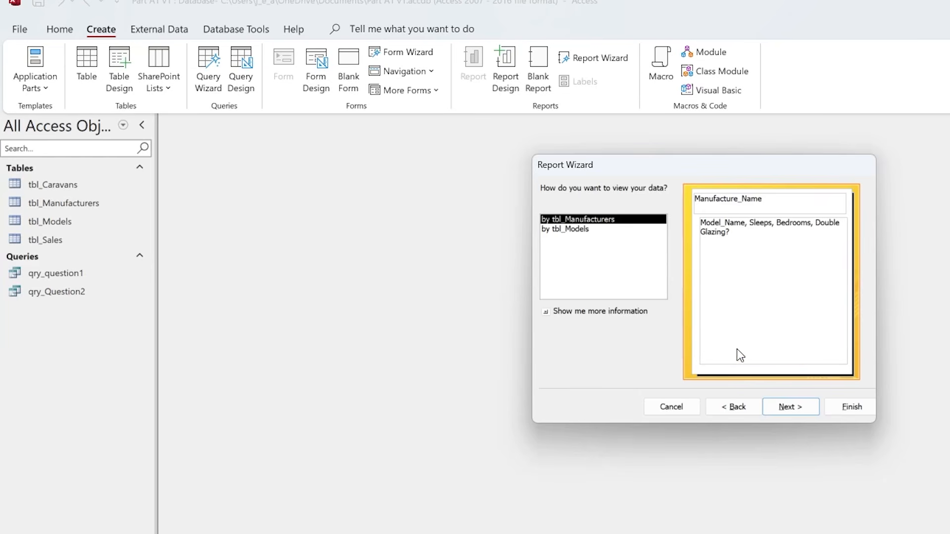
left_click(790, 411)
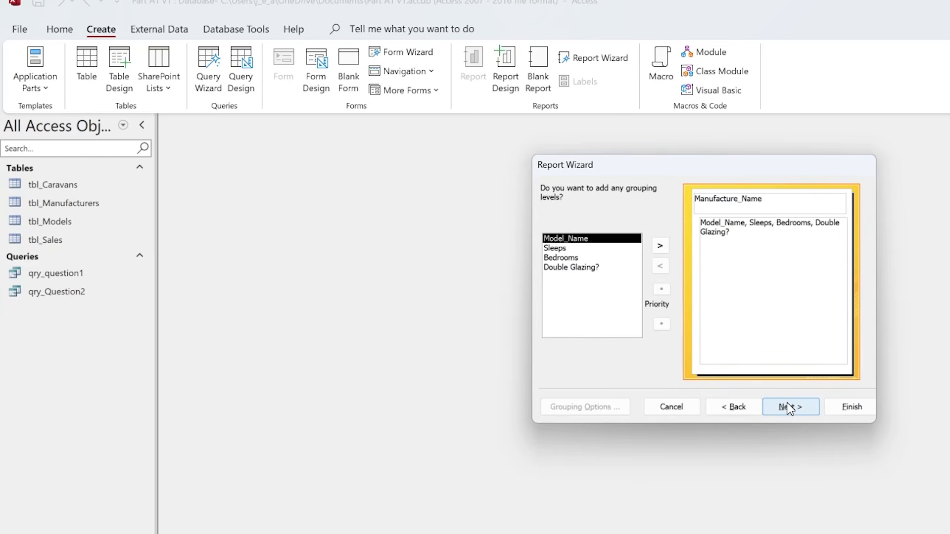
left_click(791, 409)
left_click(791, 410)
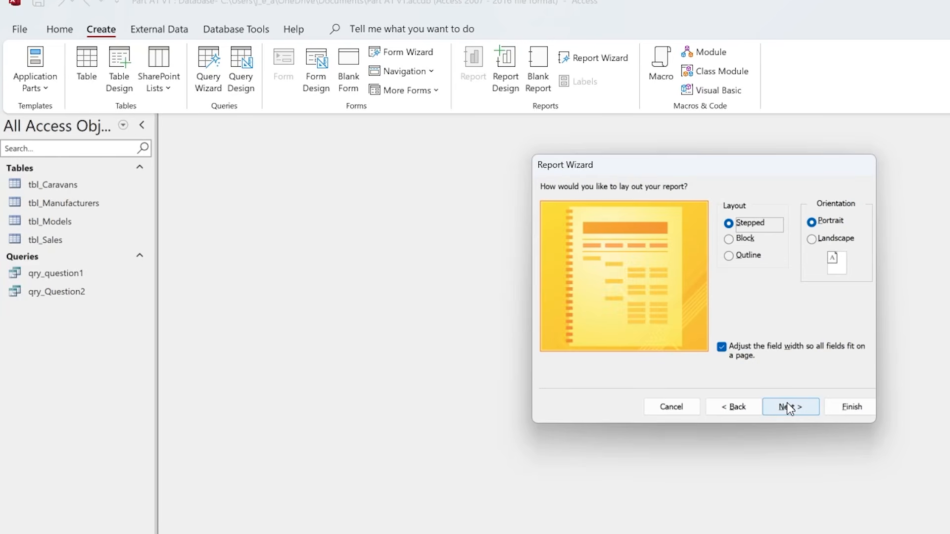
left_click(812, 241)
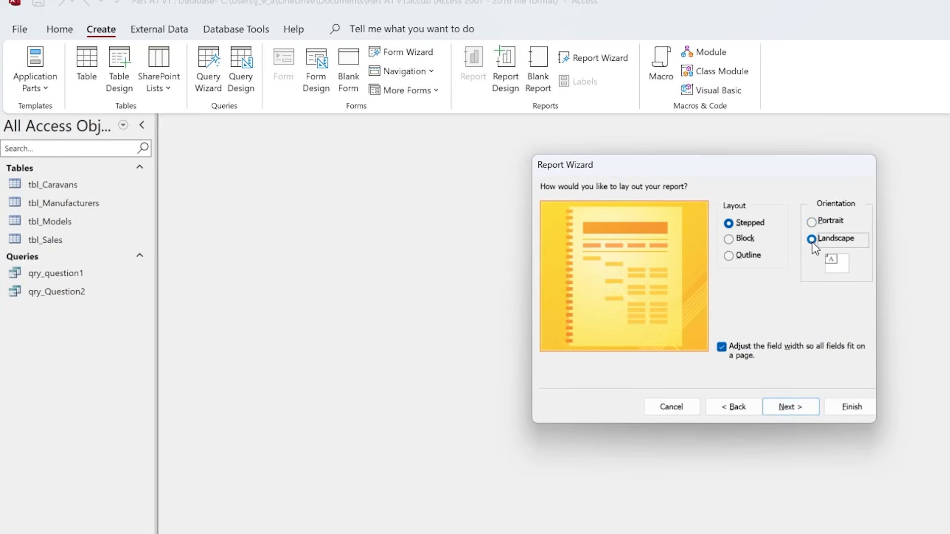
left_click(787, 409)
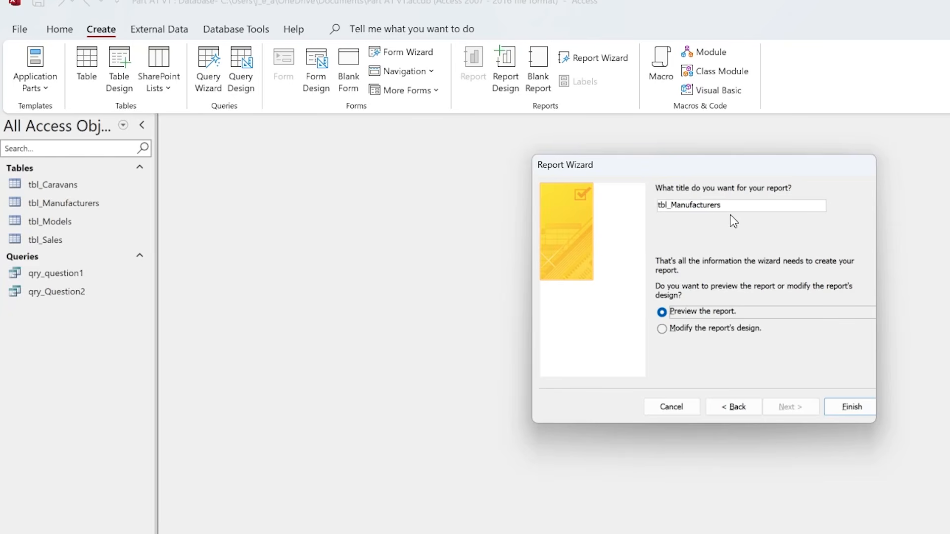
- Title the report "Manufacturer and model", choose to modify its design, and finish the wizard
left_click_drag(733, 204, 639, 197)
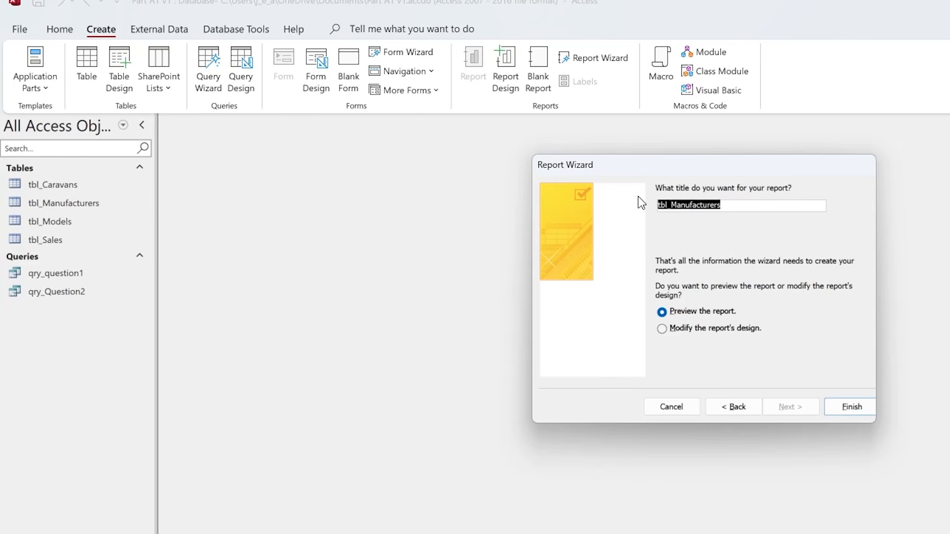
type("Ma")
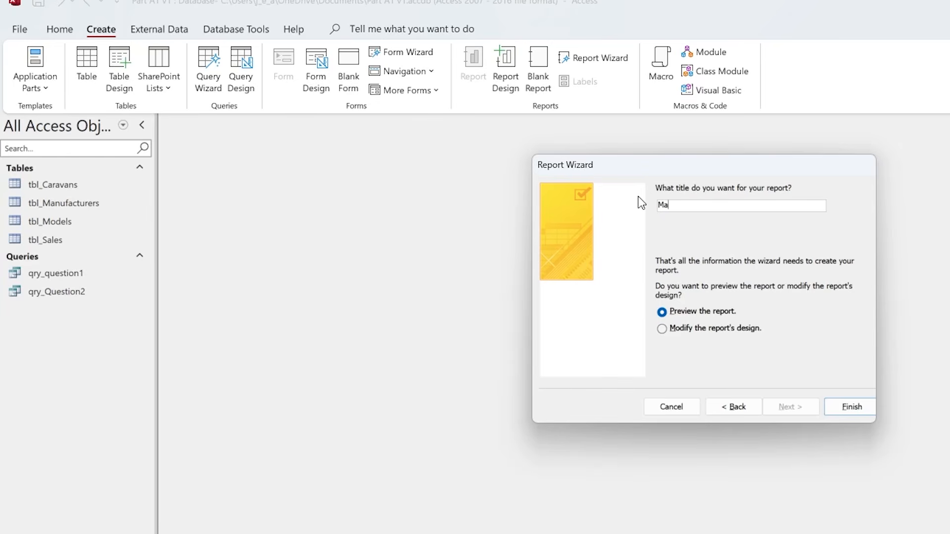
type("nufacturer and model")
left_click(662, 329)
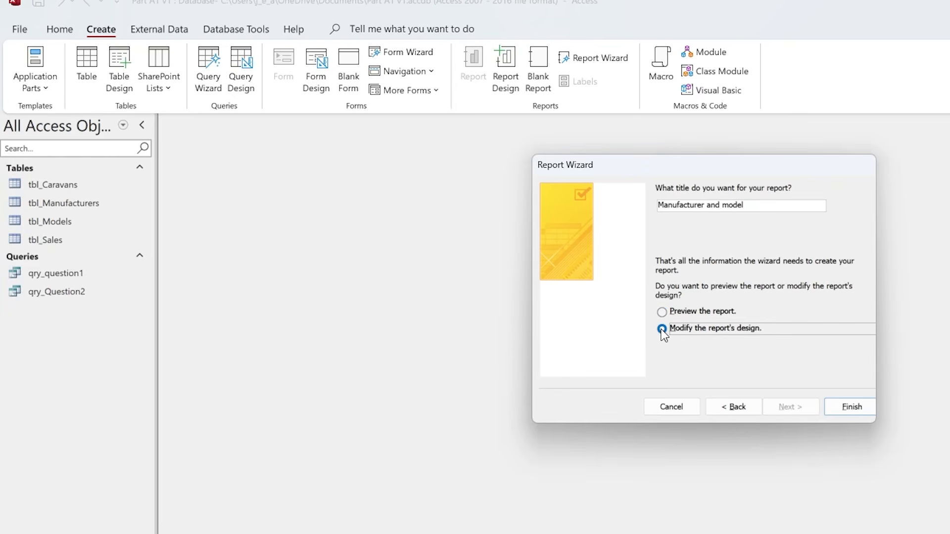
left_click(848, 406)
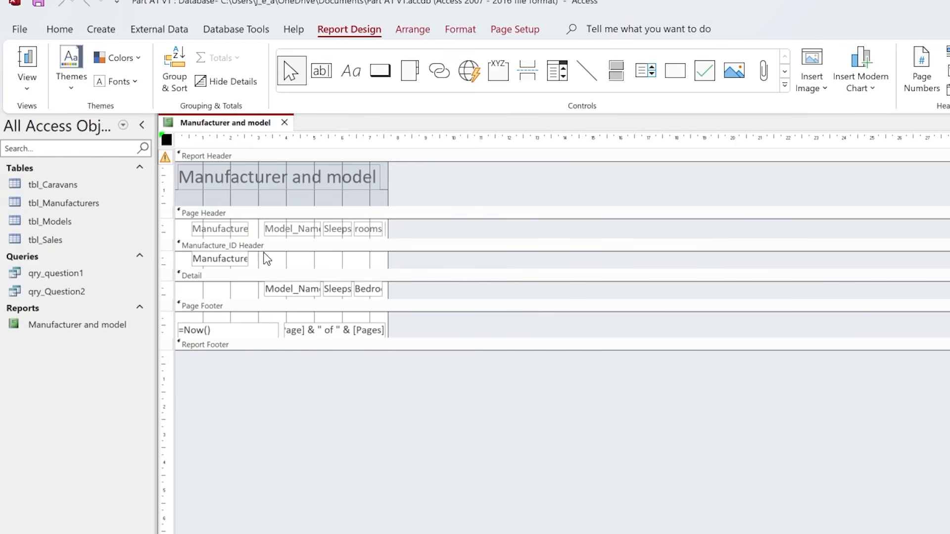
- Widen the report's design area to about 22 cm
left_click(387, 259)
left_click_drag(387, 259, 787, 262)
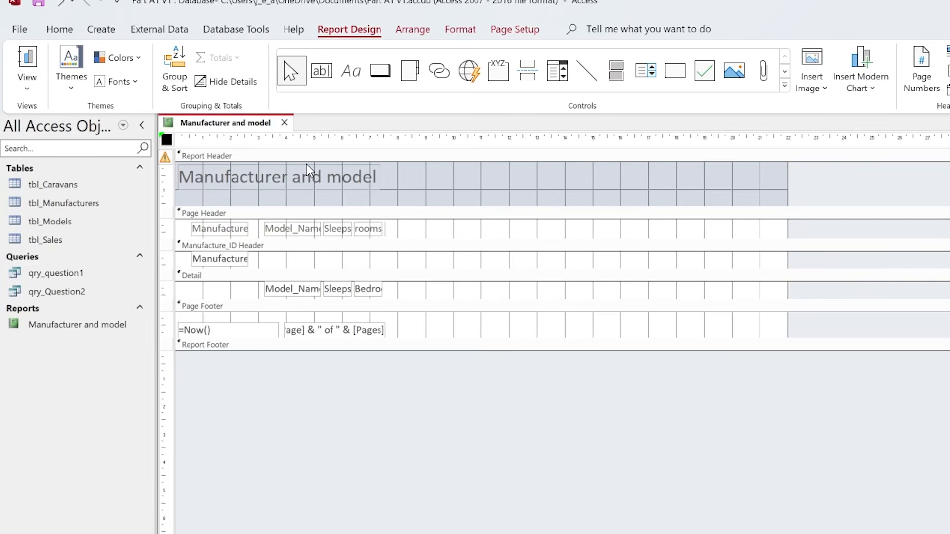
- Open the Format properties of the title label in the report header
left_click(329, 183)
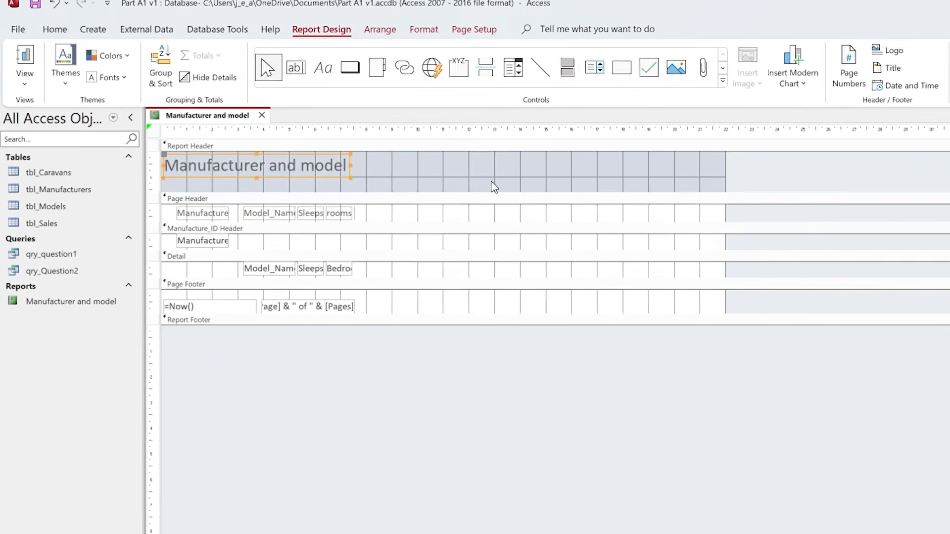
key("F4")
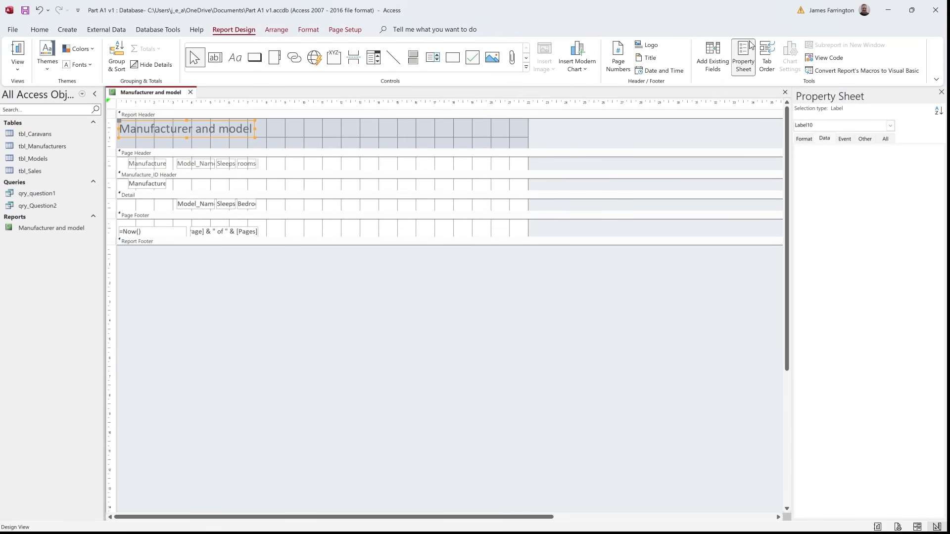
left_click(747, 62)
left_click(746, 63)
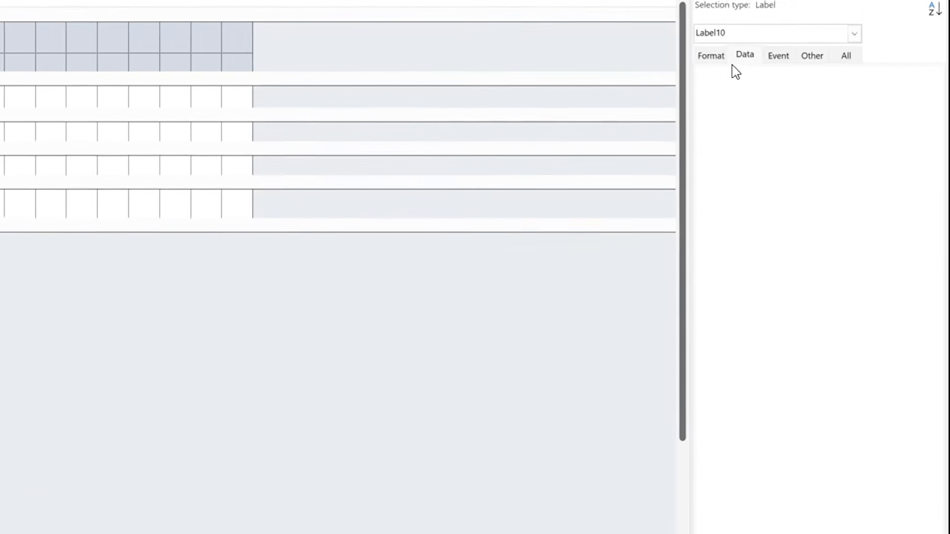
left_click(668, 24)
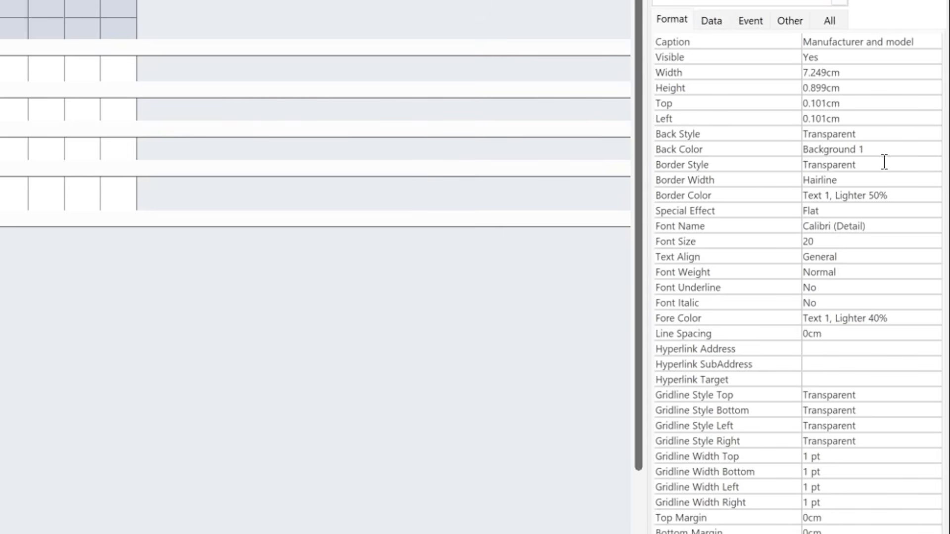
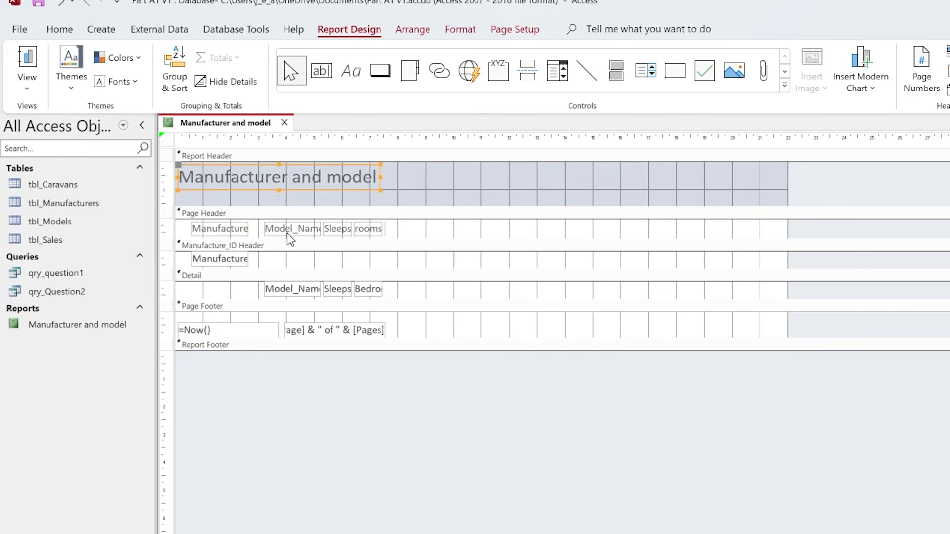
- Move the Bedrooms and Double Glazing? labels toward the right side of the page header and separate them
left_click(406, 233)
left_click(370, 230)
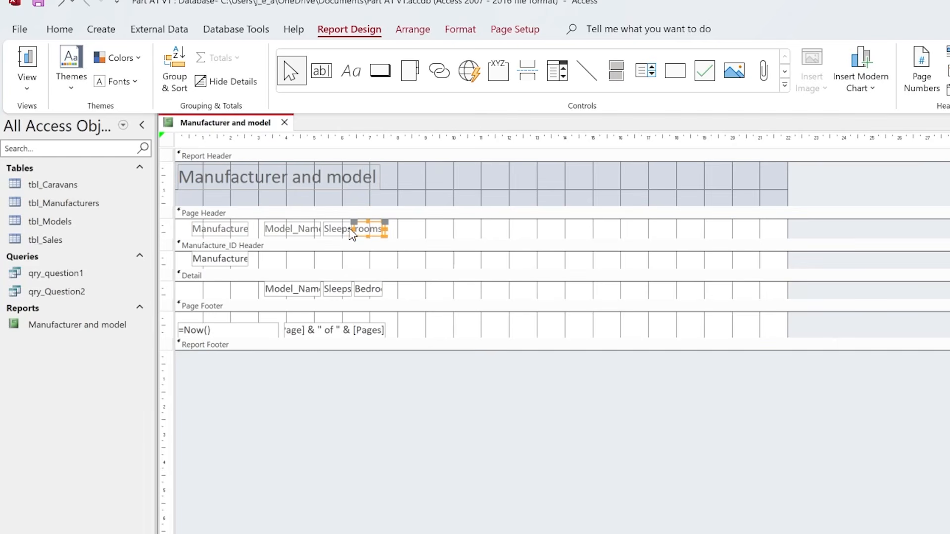
left_click_drag(367, 231, 672, 228)
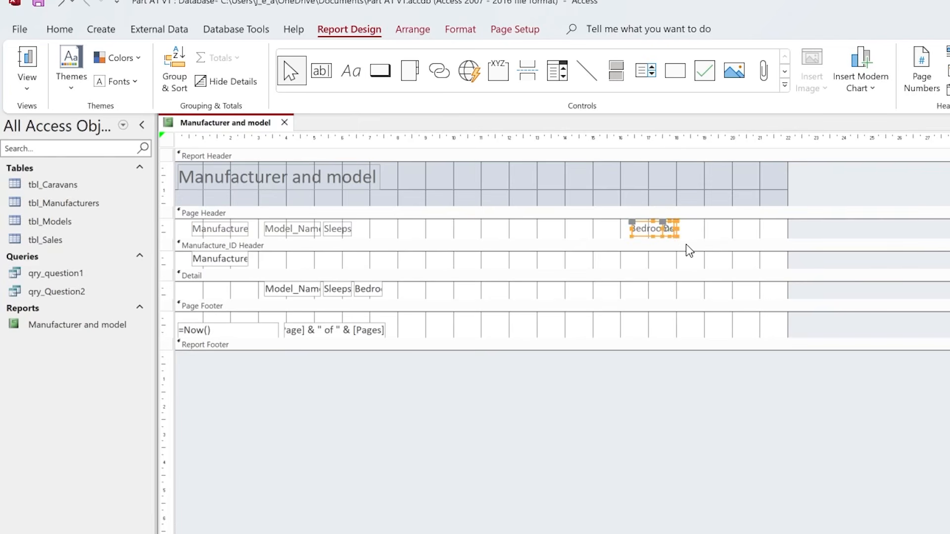
left_click(683, 246)
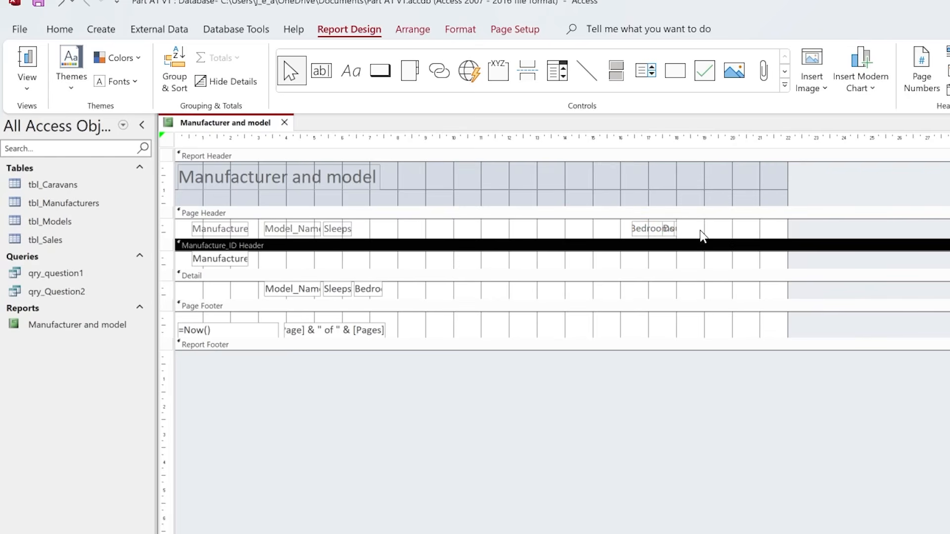
left_click(651, 231)
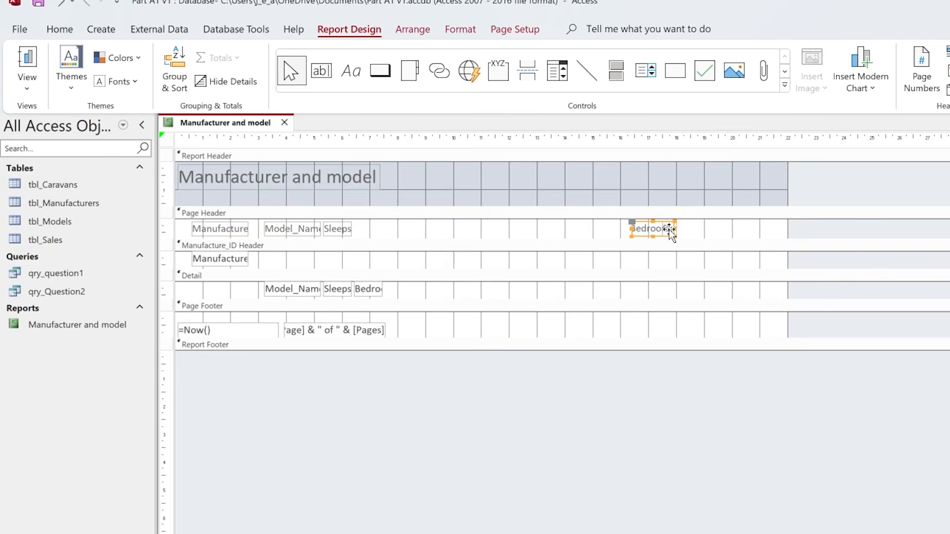
left_click_drag(634, 222, 561, 224)
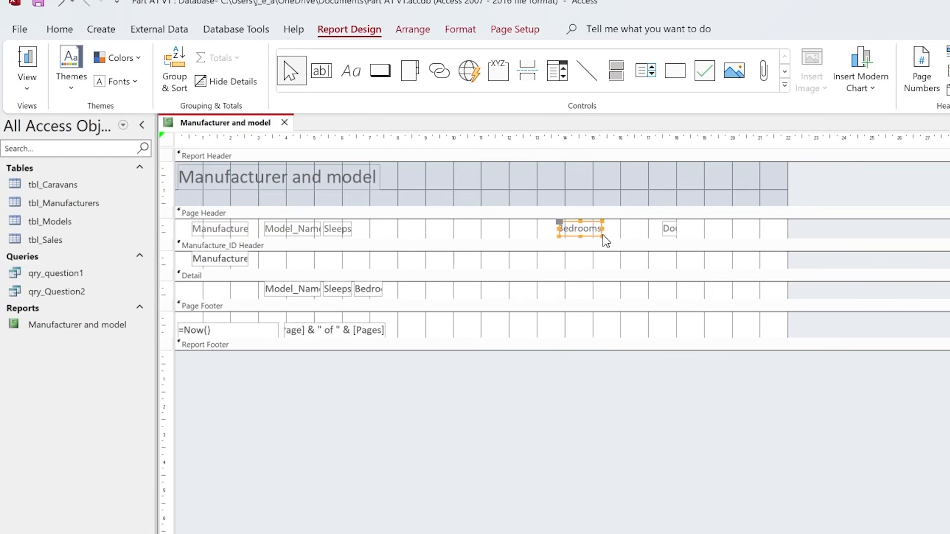
- Widen the Double Glazing? page header label to fit its full caption, spanning about 18 to 21 cm on the ruler
left_click(630, 235)
left_click(667, 230)
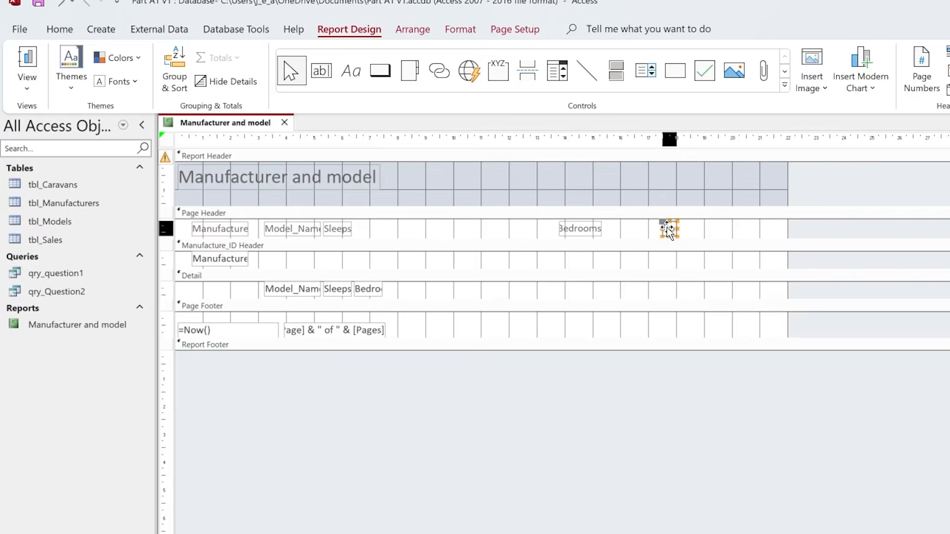
left_click_drag(666, 229, 769, 228)
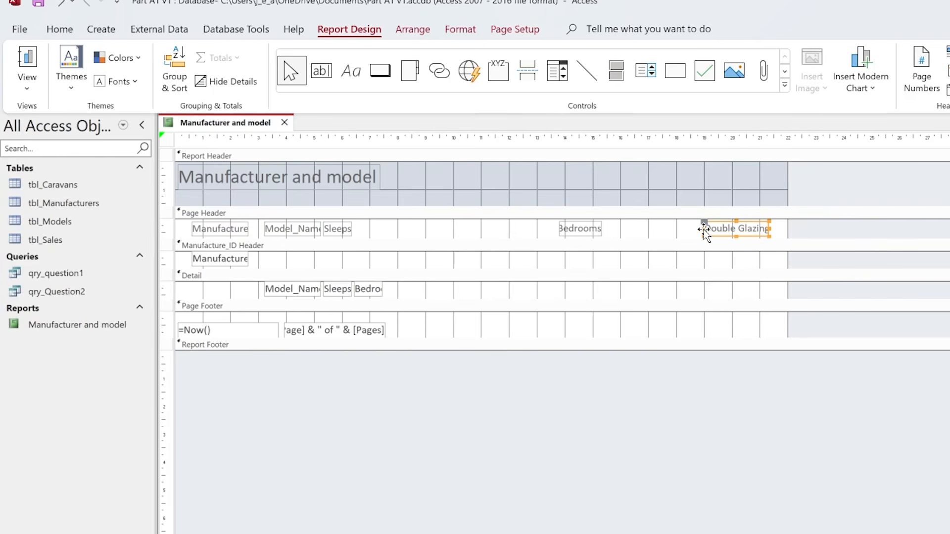
left_click_drag(698, 230, 682, 228)
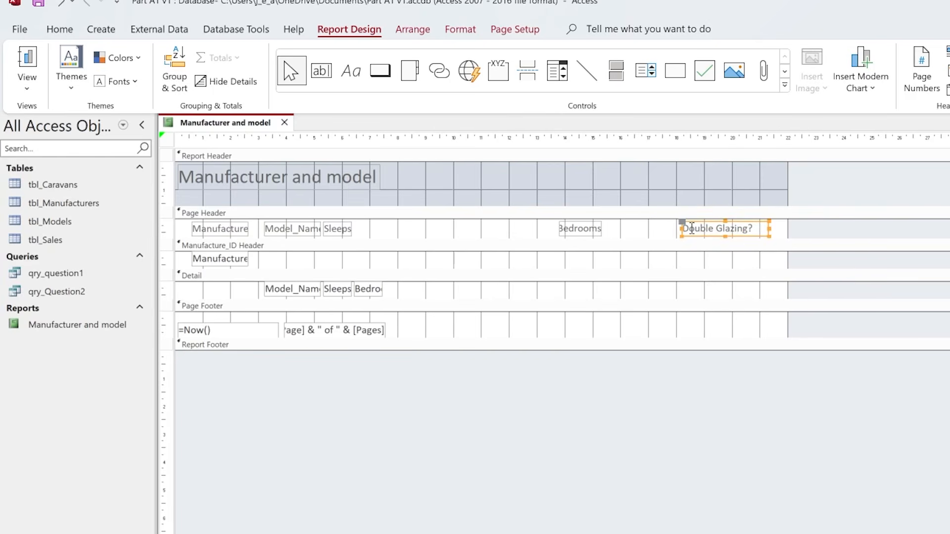
- Place the Bedrooms label directly before Double Glazing? in the page header, with the Sleeps label just before Bedrooms
left_click(584, 228)
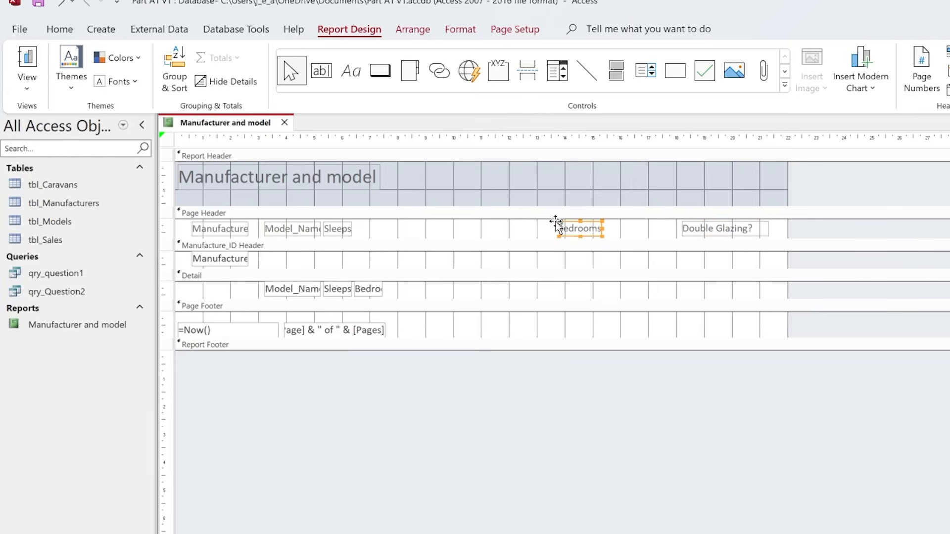
left_click_drag(601, 229, 629, 226)
left_click(330, 231)
left_click_drag(356, 228, 592, 227)
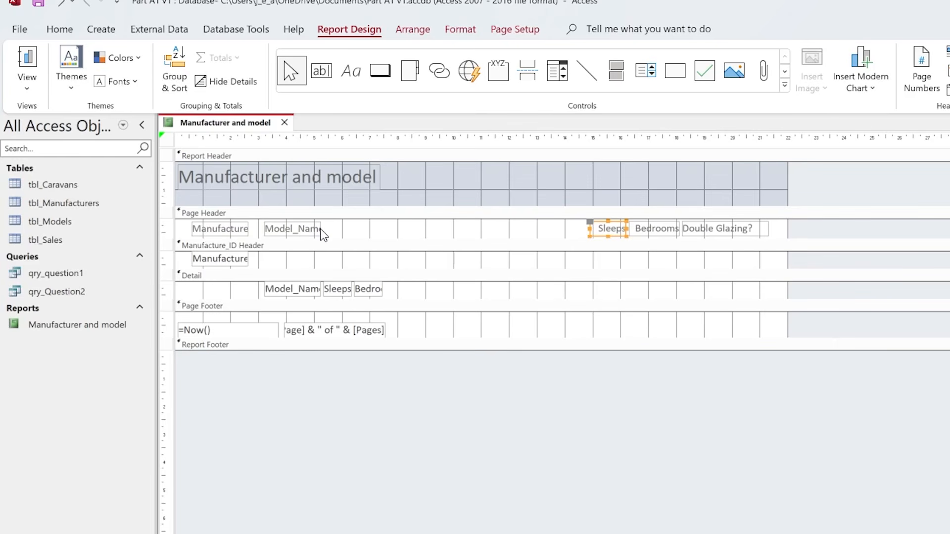
- Place a widened Model_Name label directly before Sleeps in the page header and change its caption to "Model Name"
left_click(307, 232)
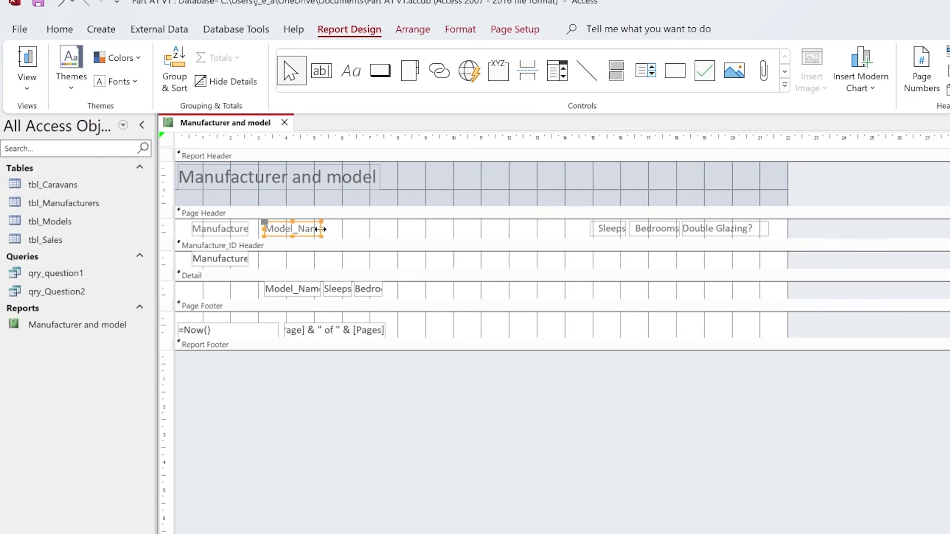
left_click_drag(323, 229, 333, 228)
left_click_drag(264, 225, 524, 224)
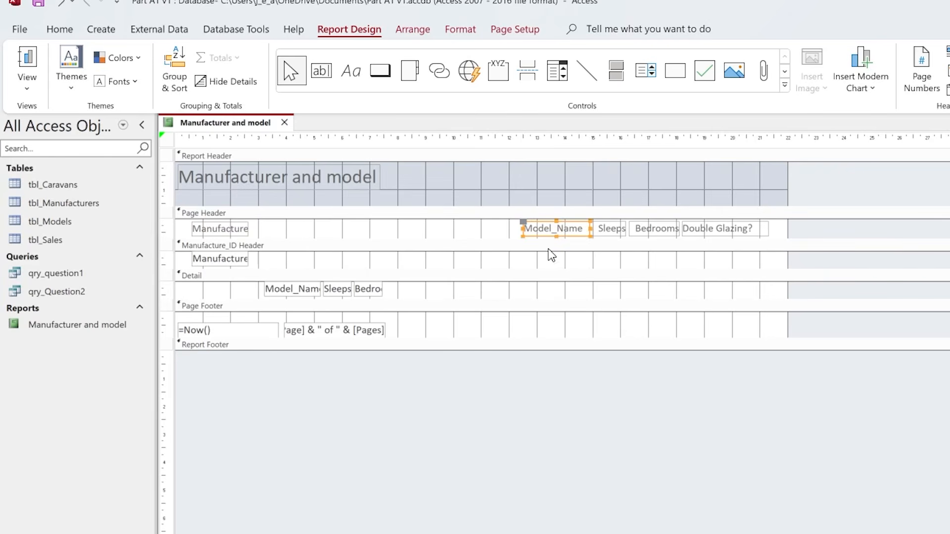
double_click(553, 232)
left_click(560, 233)
key("BackSpace")
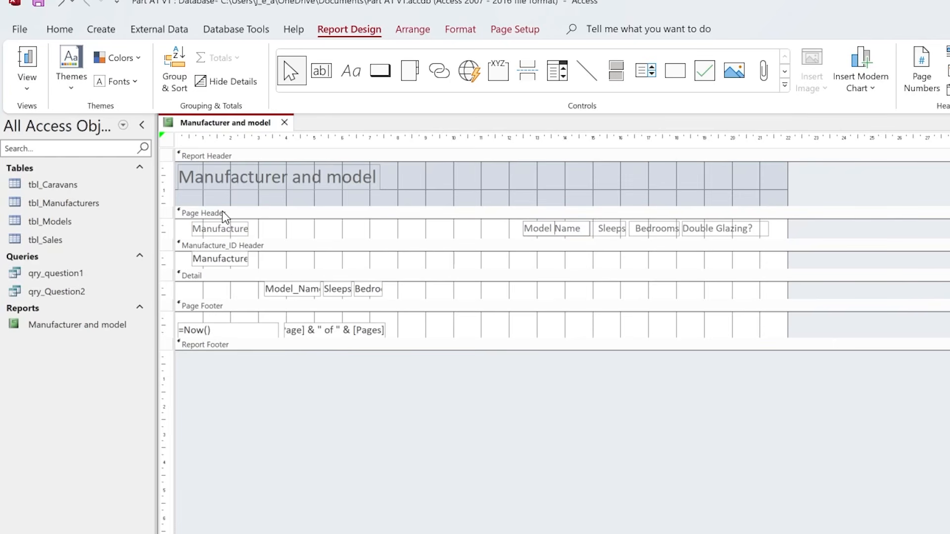
- Widen the Manufacture_Name page header label to fit its text and change its caption to "Manufacture Name"
left_click(240, 230)
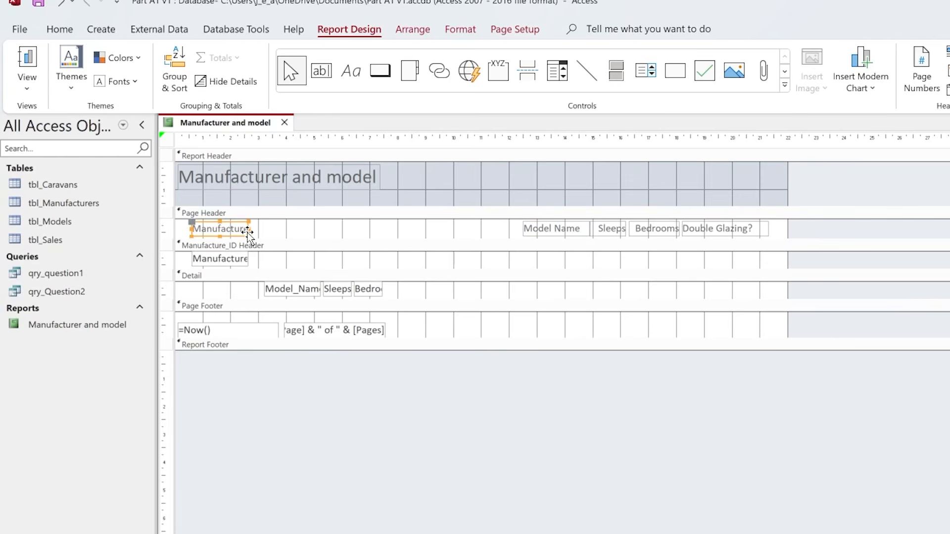
left_click_drag(248, 229, 288, 229)
left_click(308, 254)
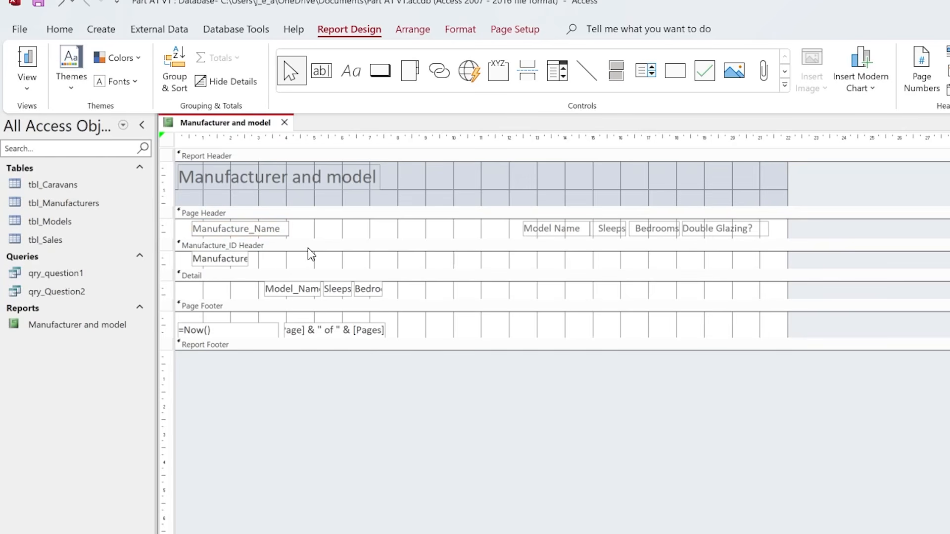
key("BackSpace")
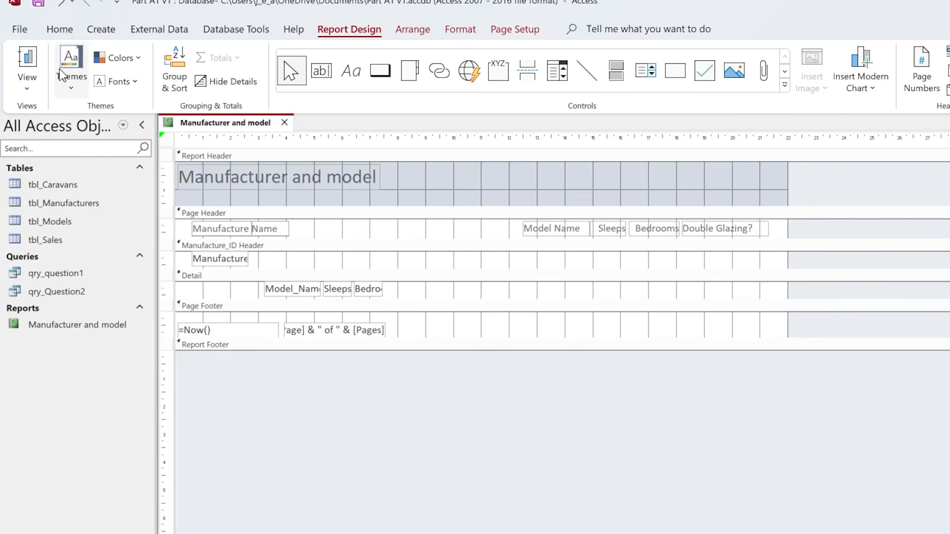
- Check the column alignment in Report View and return to Design View
left_click(29, 64)
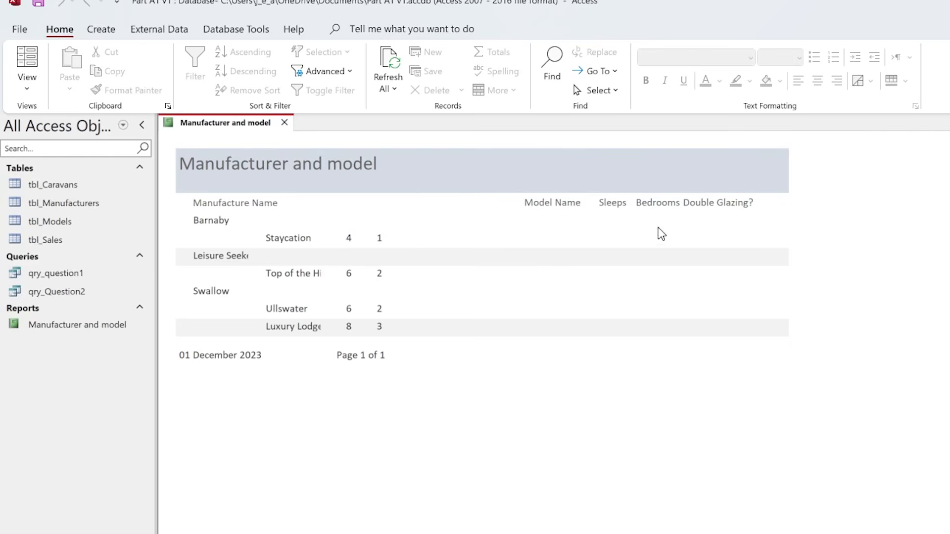
left_click(26, 87)
left_click(68, 211)
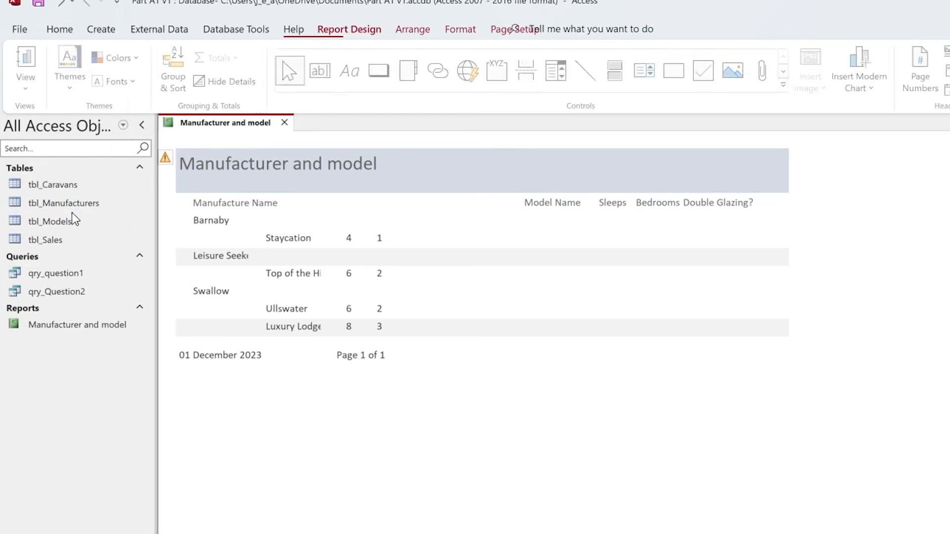
- Move the Model_Name, Sleeps and Bedrooms detail fields toward their header labels, with Bedrooms set apart at about 16 cm
left_click_drag(392, 289, 542, 292)
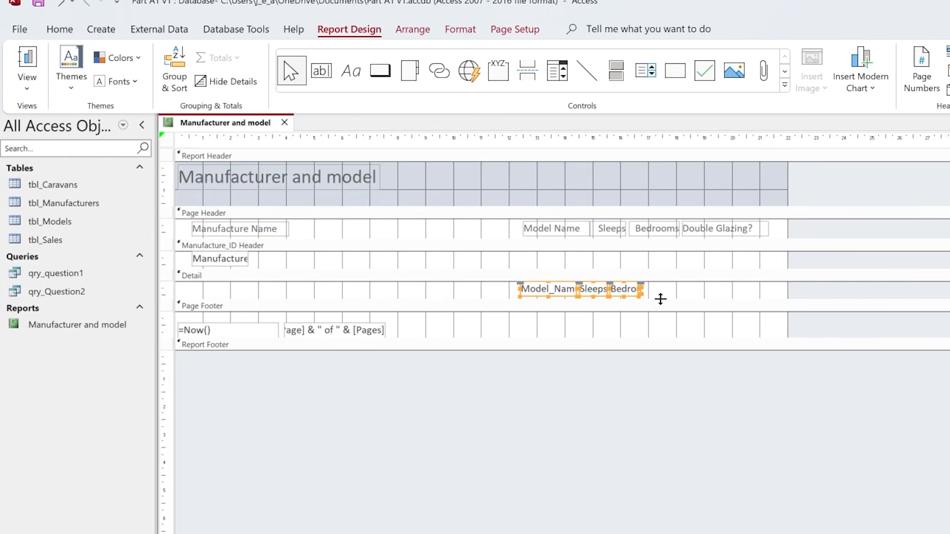
left_click(610, 281)
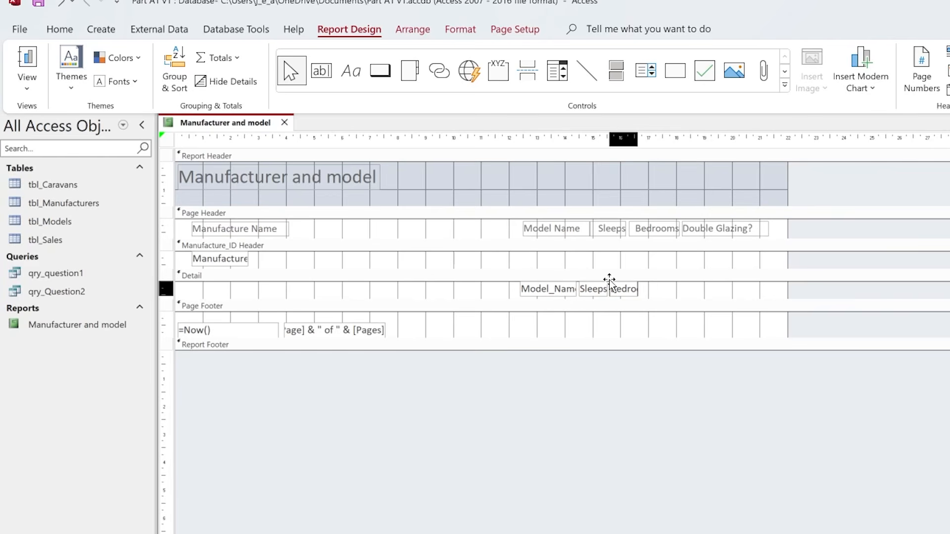
left_click_drag(610, 281, 666, 287)
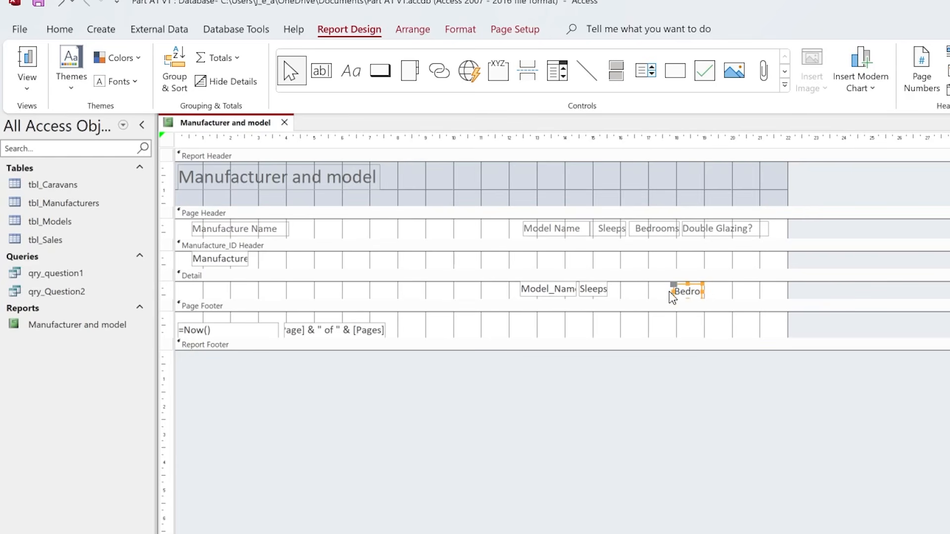
left_click(675, 285)
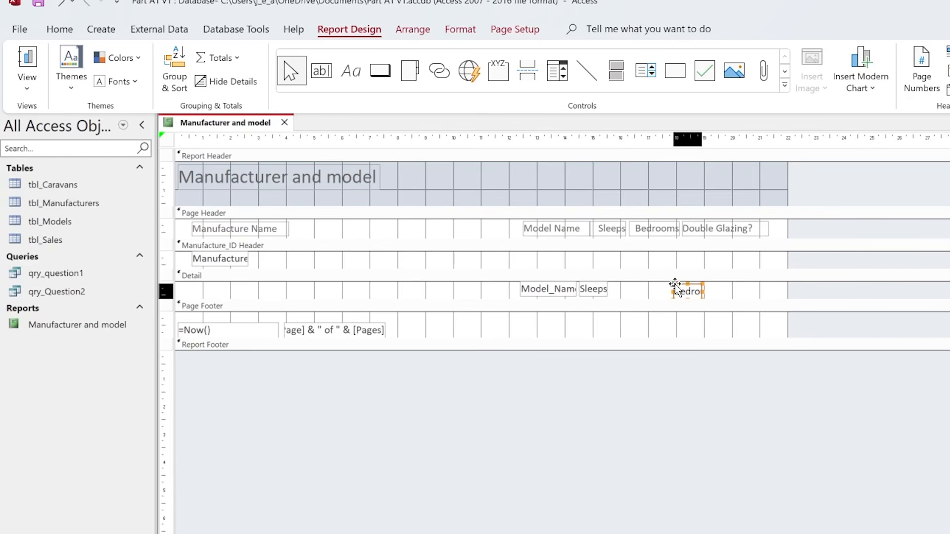
left_click_drag(675, 285, 665, 287)
left_click(680, 295)
left_click(664, 290)
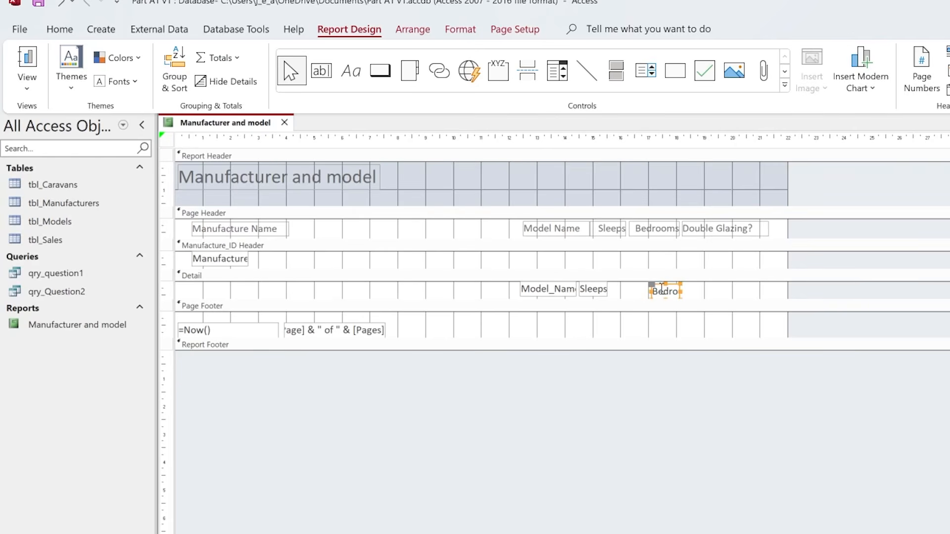
left_click_drag(653, 288, 676, 322)
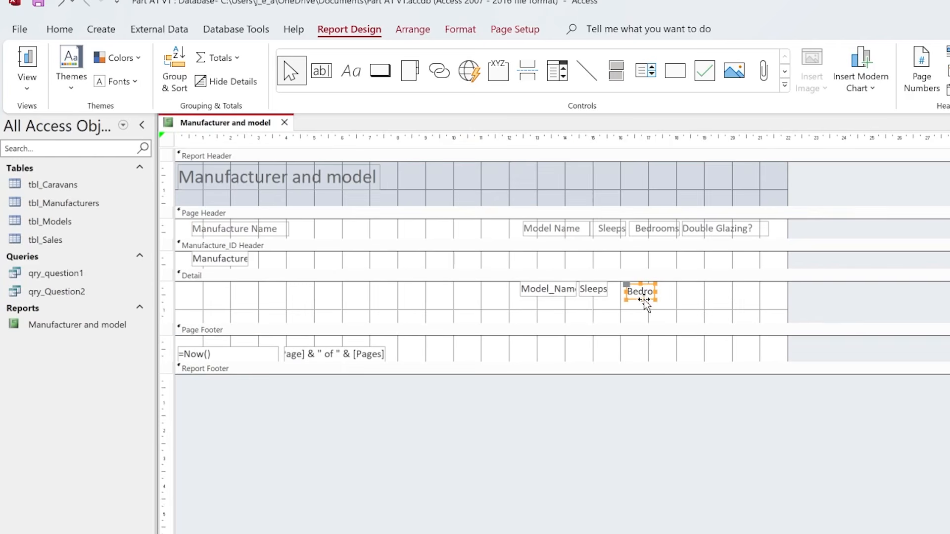
- Widen the Bedrooms detail field to fit its full name and position it beneath the Bedrooms label
left_click_drag(656, 291, 716, 292)
mouse_move(626, 287)
left_mouse_down()
mouse_move(630, 312)
mouse_move(632, 290)
left_mouse_up()
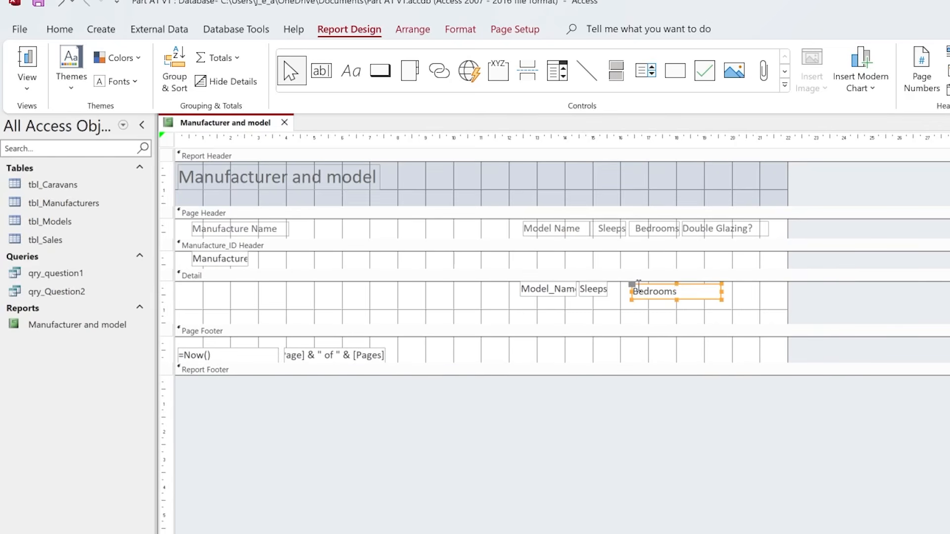
left_click_drag(713, 290, 672, 291)
- Place the Sleeps field beneath its label, widen the Model_Name field, and line up Bedrooms with them in the detail section
left_click(582, 288)
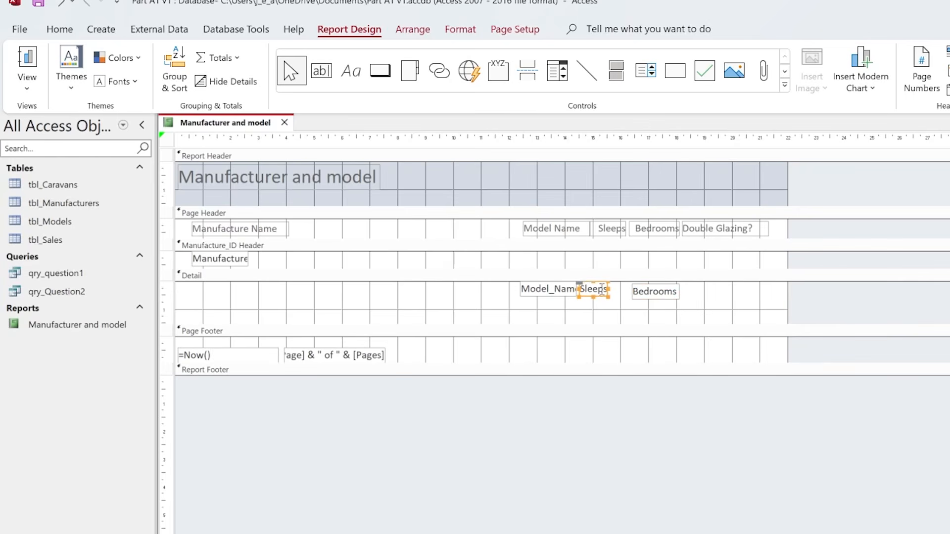
left_click_drag(580, 287, 596, 290)
left_click(555, 292)
left_click(663, 290)
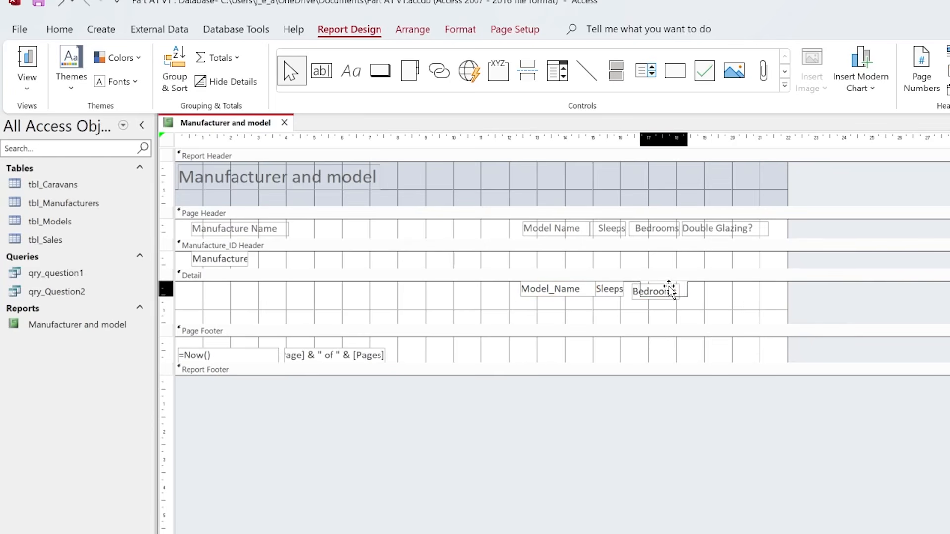
left_click_drag(665, 286, 667, 284)
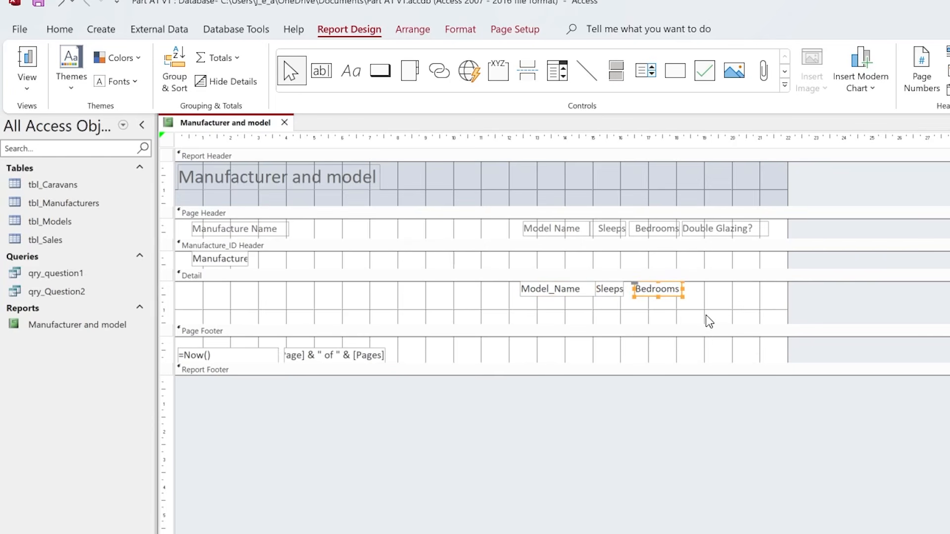
left_click(707, 320)
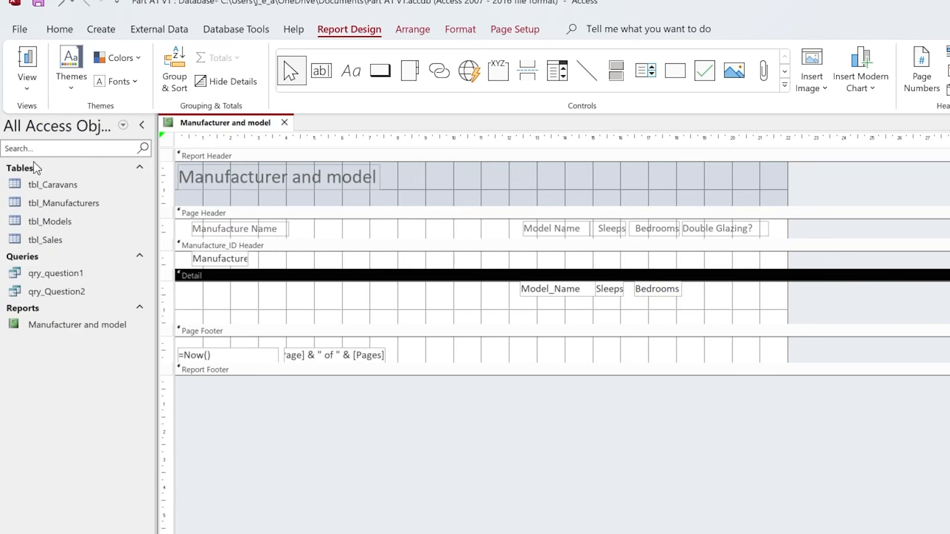
- Check the report in Report View and Layout View, including the available page sizes, and return to its design tools
left_click(25, 65)
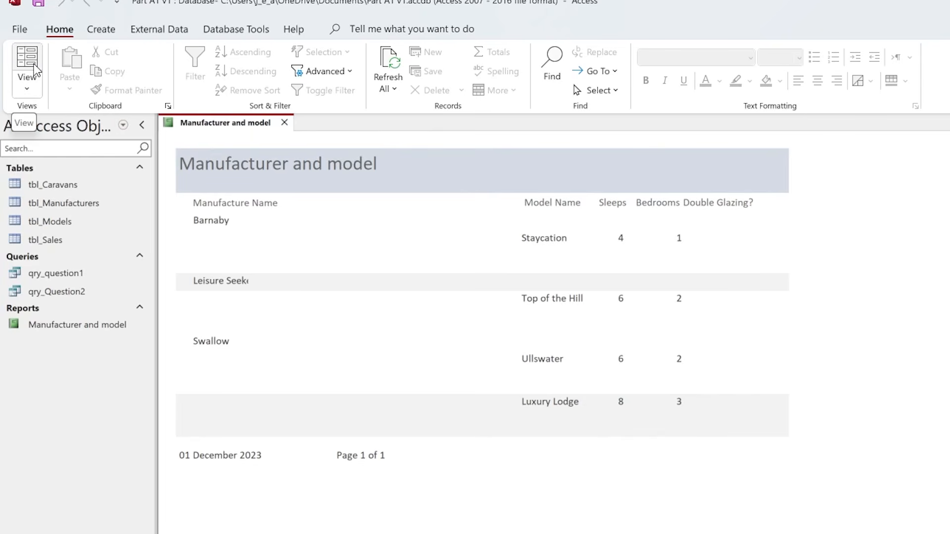
left_click(31, 61)
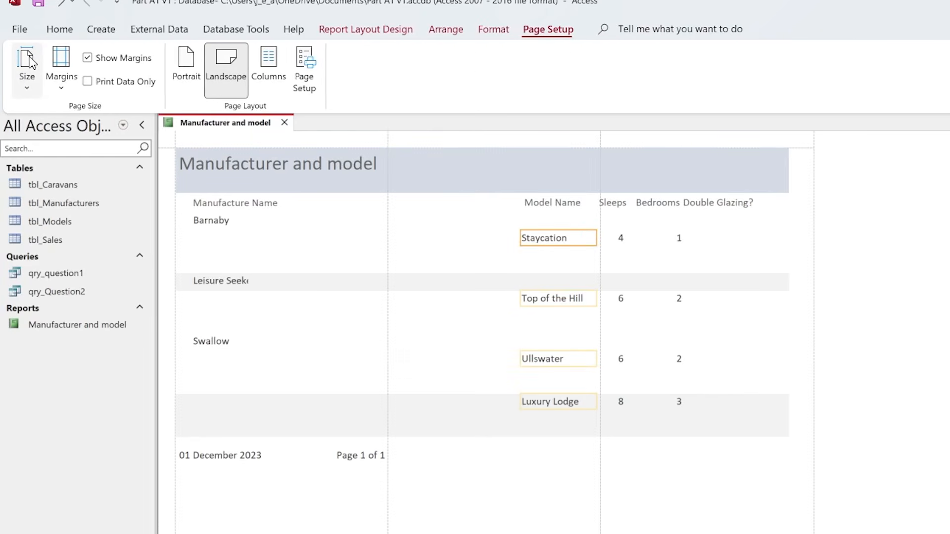
left_click(31, 60)
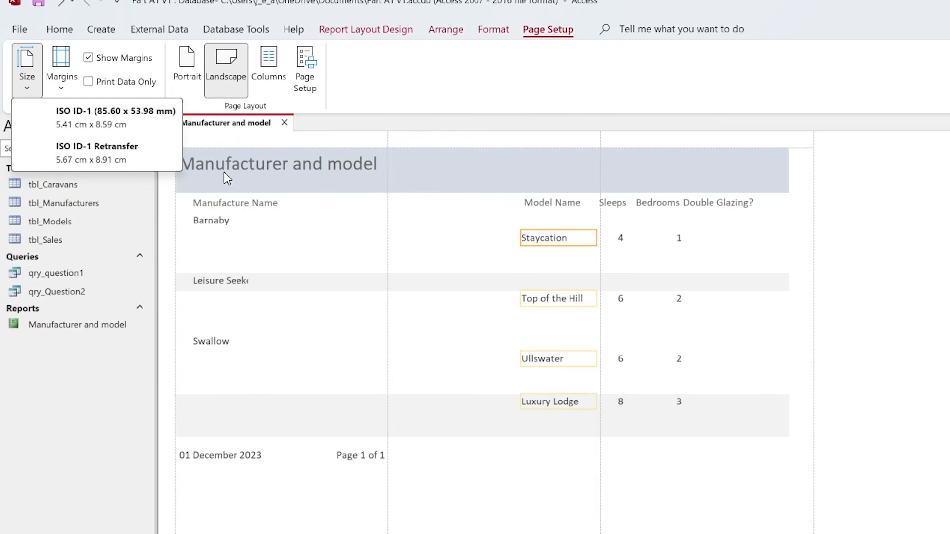
left_click(396, 121)
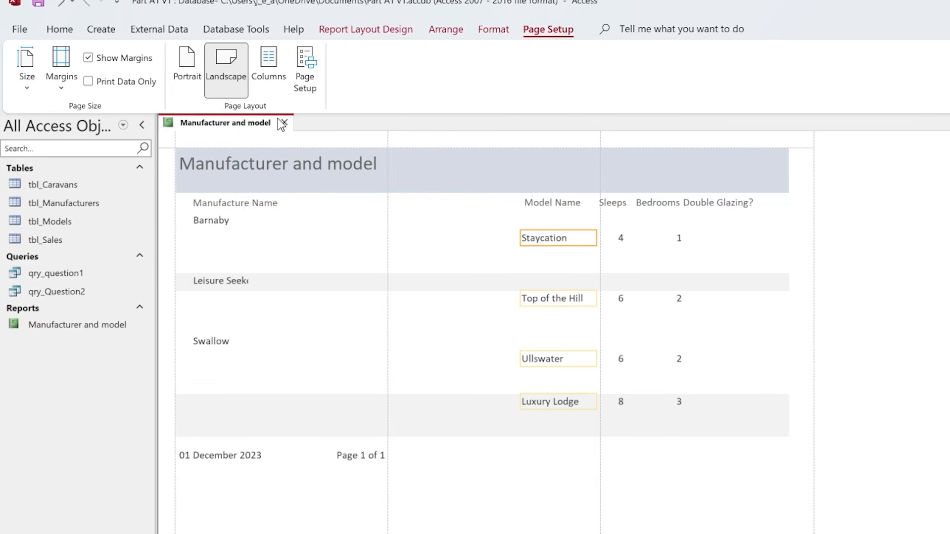
right_click(200, 124)
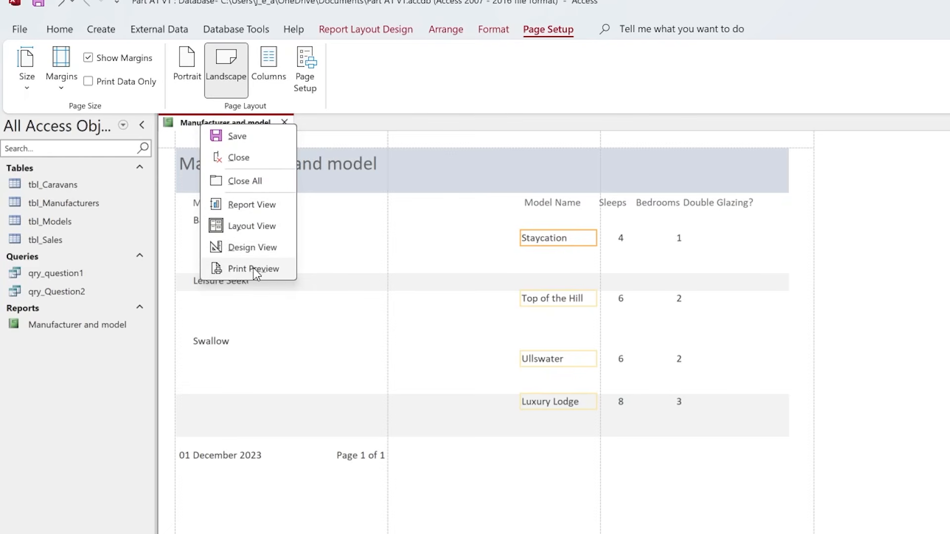
left_click(250, 251)
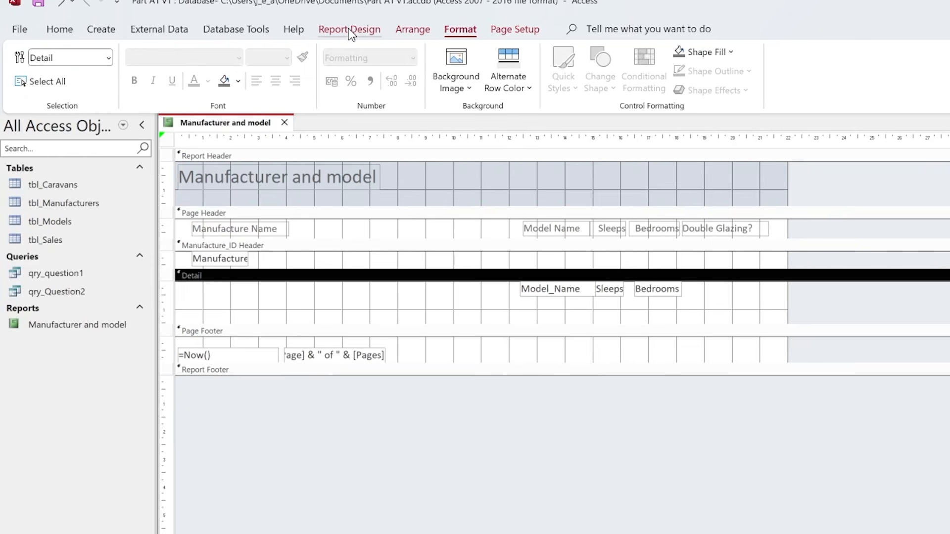
left_click(348, 28)
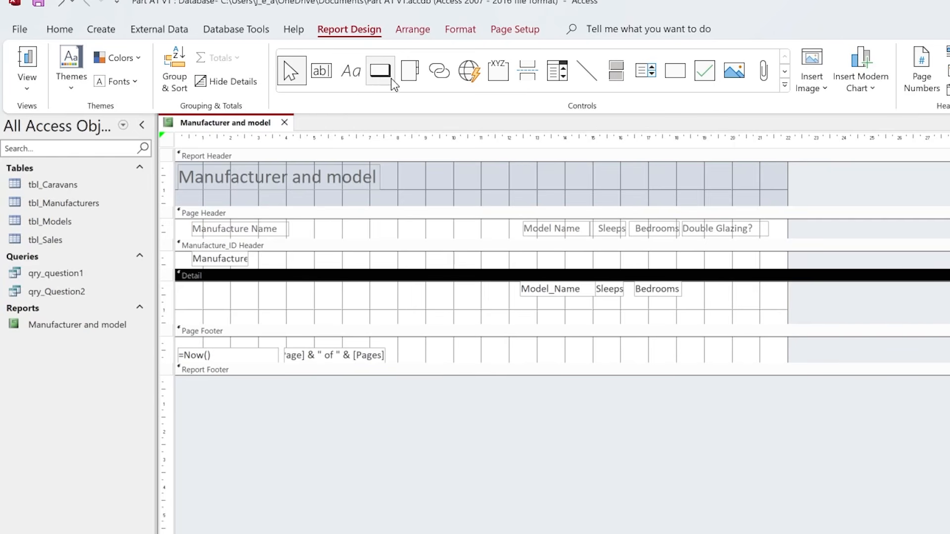
- Add a page header label reading Total Number of Models, lined up just after the Manufacture Name label
left_click(351, 71)
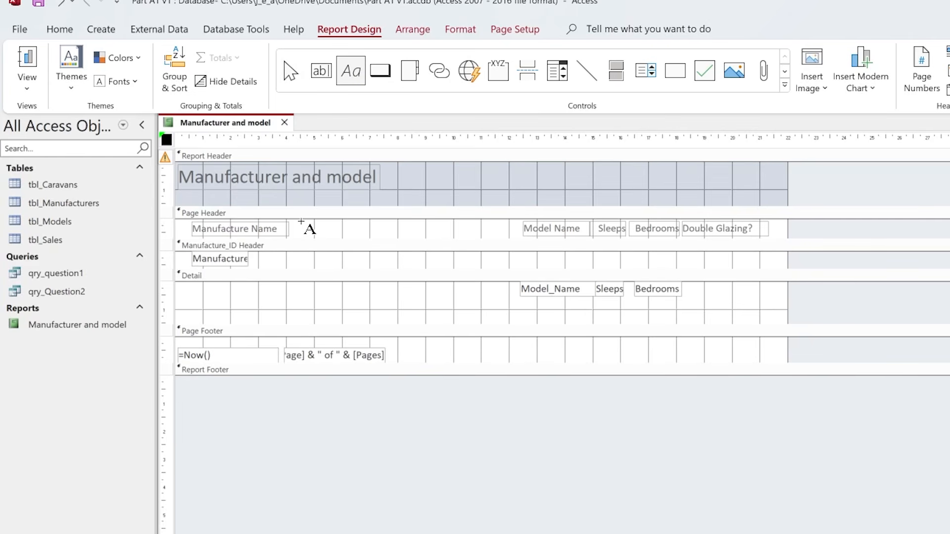
left_click_drag(303, 224, 367, 240)
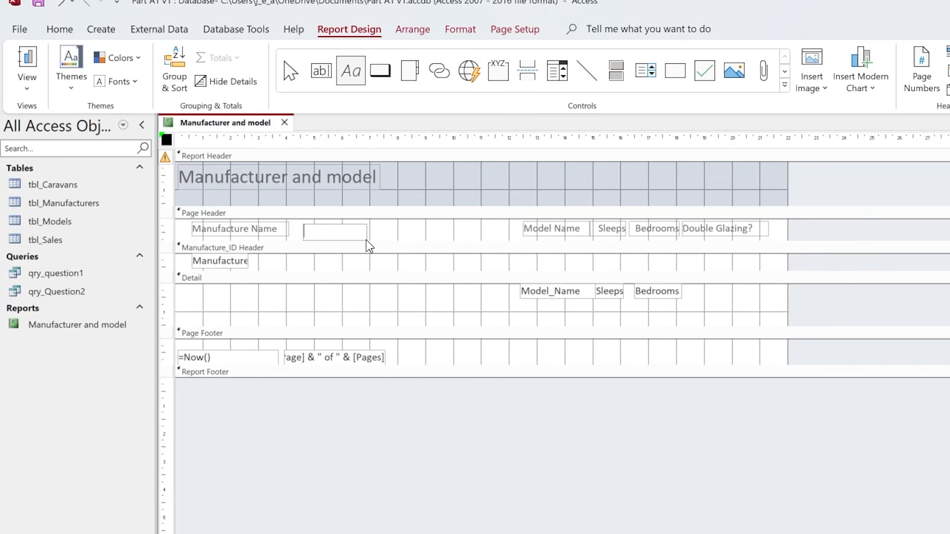
type("Total Num")
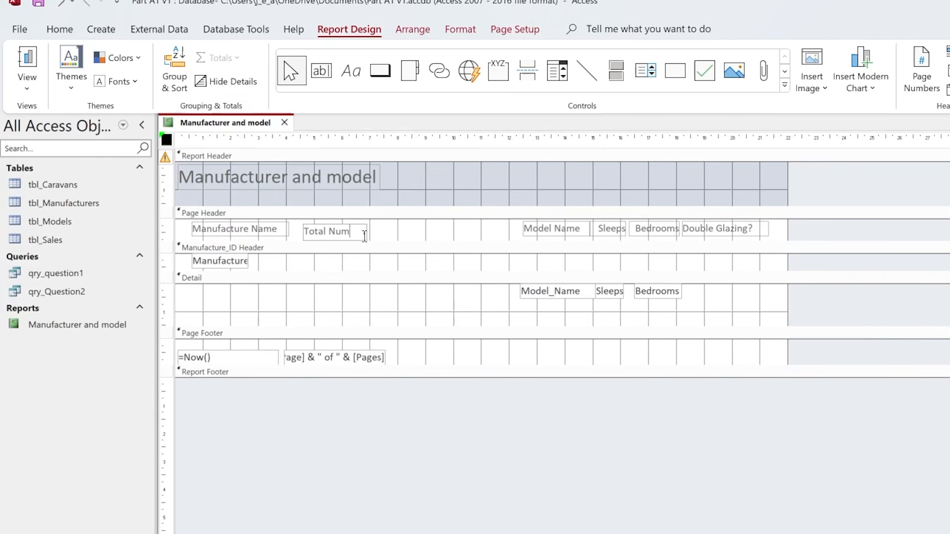
type("ber of Models")
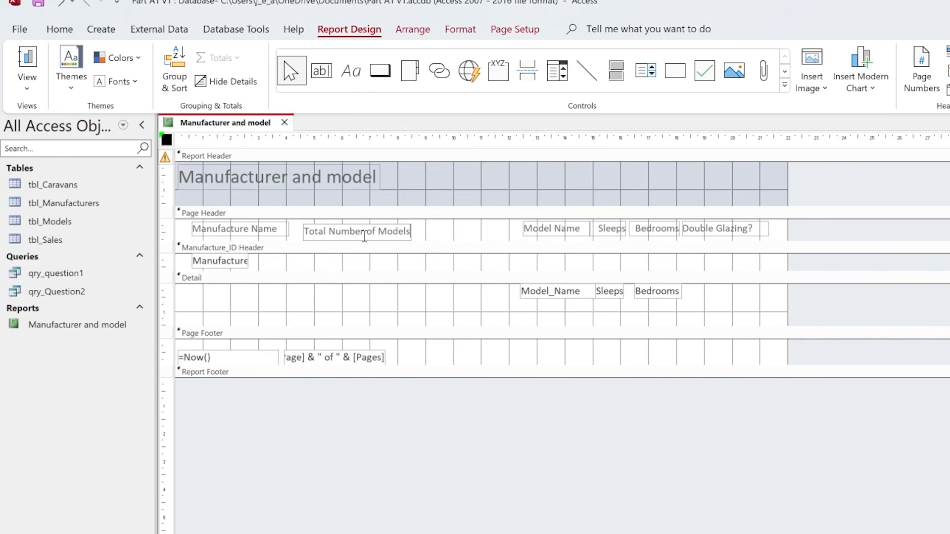
key("Return")
left_click(352, 239)
left_click_drag(352, 233, 345, 230)
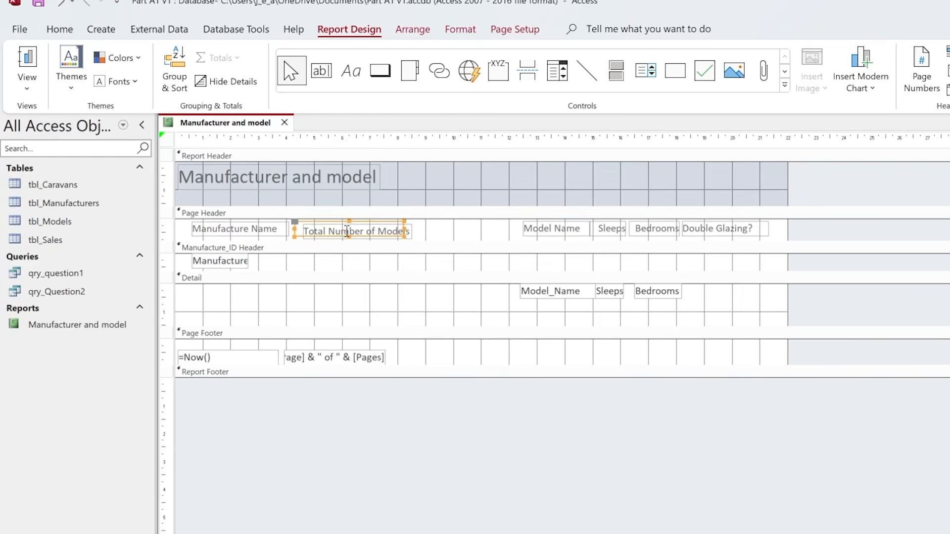
left_click(450, 227)
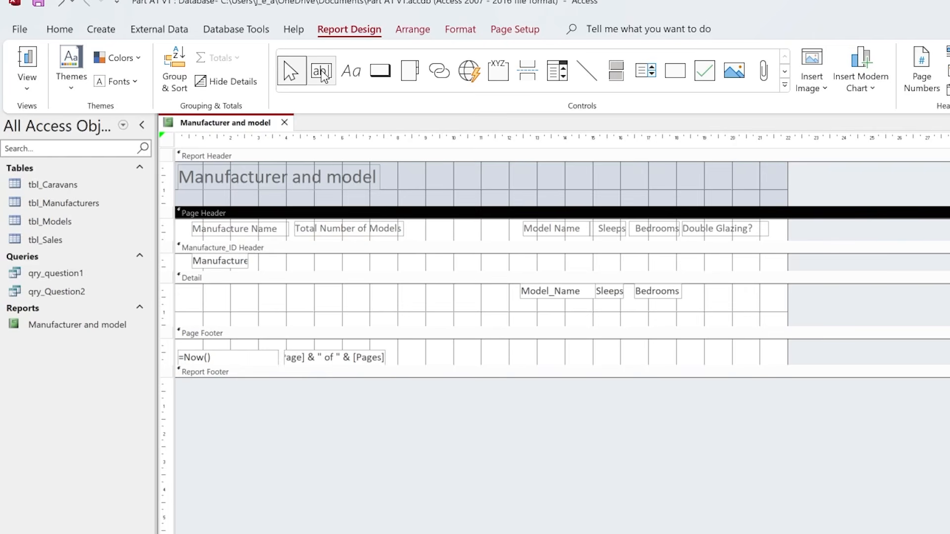
- Add a page header label reading Total With D-Glazing between the Total Number of Models and Model Name labels
left_click(351, 71)
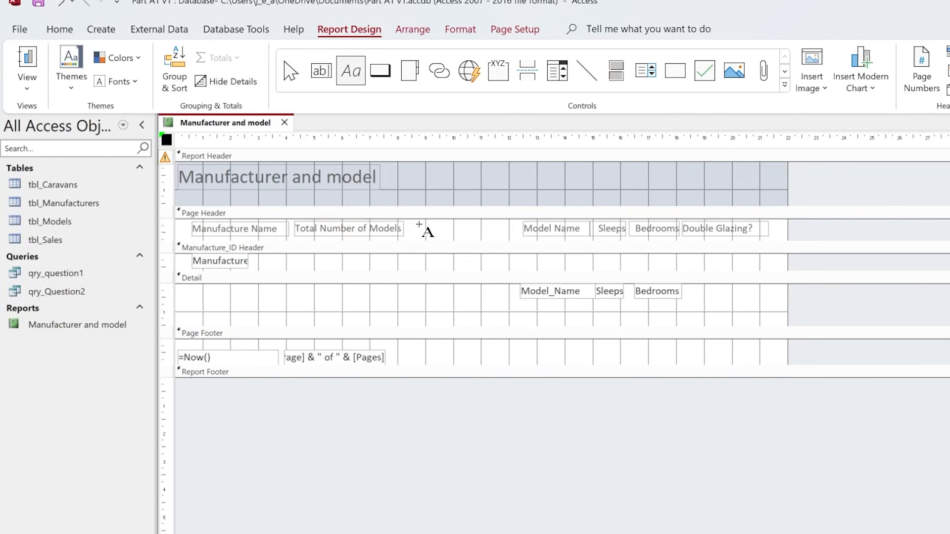
left_click_drag(410, 223, 509, 239)
left_click_drag(509, 238, 515, 236)
type("Totaal")
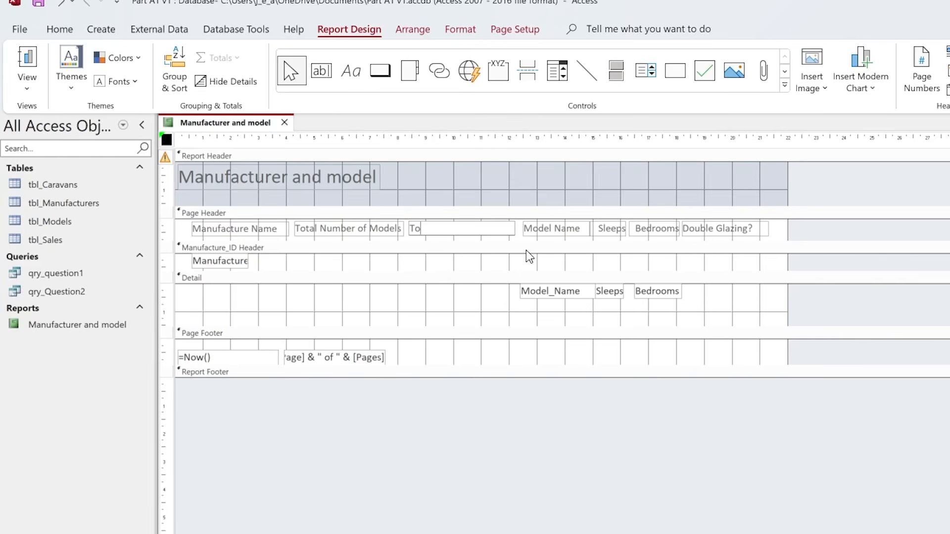
key("BackSpace")
key("BackSpace")
type("l With DG")
key("BackSpace")
type("-Glazing")
left_click(490, 266)
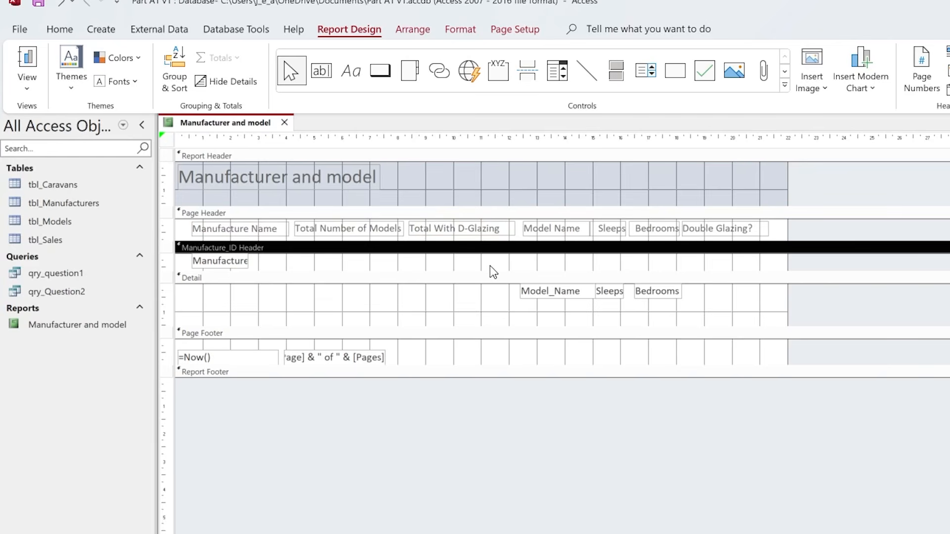
- Draw two unbound text boxes in the detail section, one beneath each of the two total labels
left_click(325, 74)
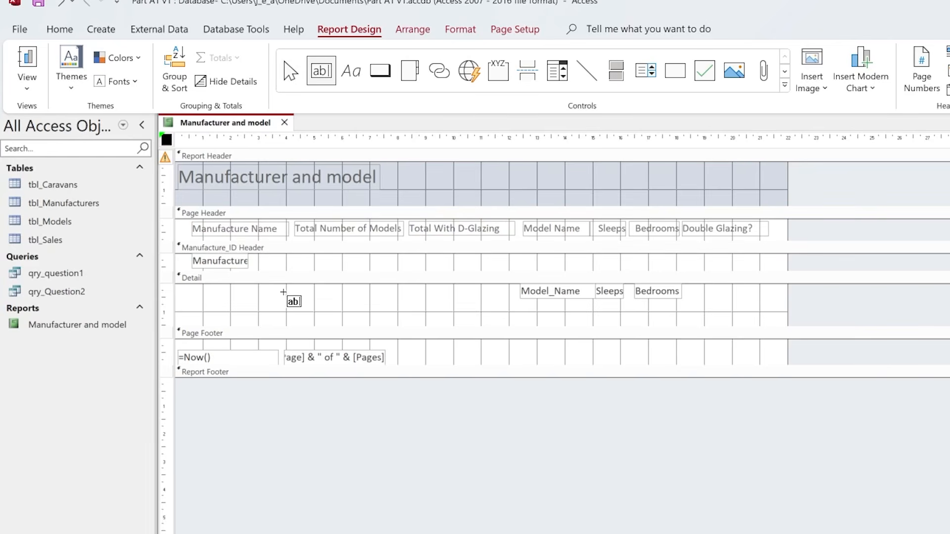
left_click_drag(286, 287, 396, 302)
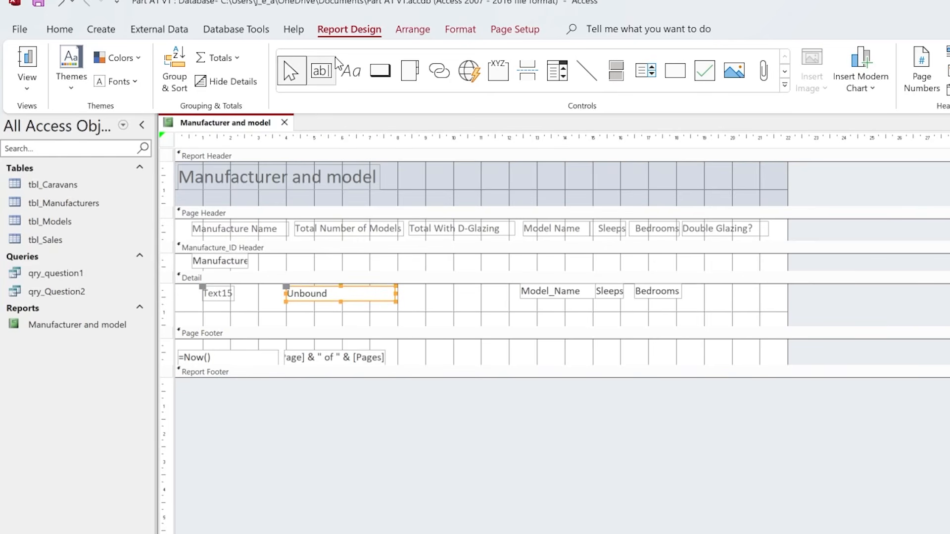
left_click(326, 74)
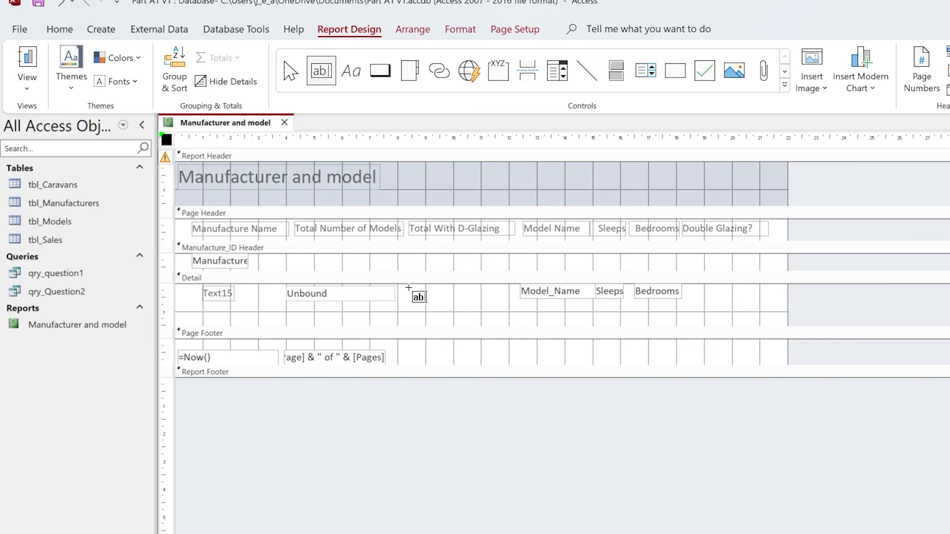
left_click_drag(406, 289, 505, 305)
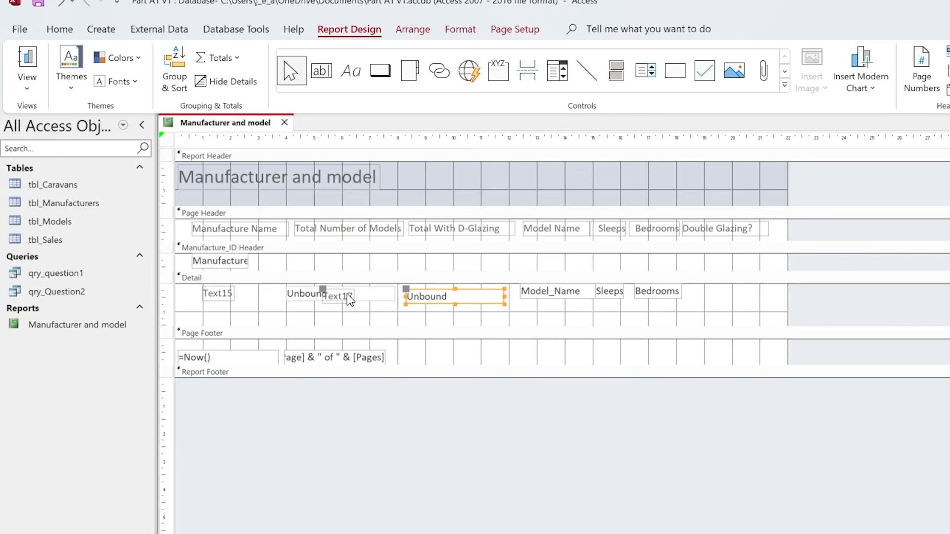
- Move the attached captions of both unbound text boxes lower in the detail section, clear of the boxes
left_click_drag(320, 290, 342, 307)
left_click(218, 297)
left_click_drag(217, 297, 254, 314)
left_click(304, 312)
- Shift the first unbound text box sideways and slightly lower within the detail section
left_click(300, 296)
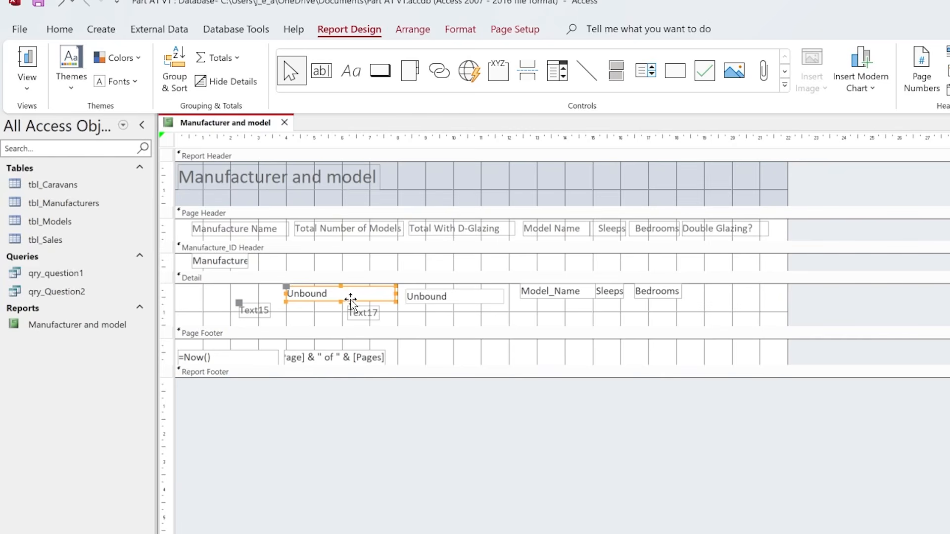
left_click_drag(350, 299, 317, 304)
left_click(322, 299)
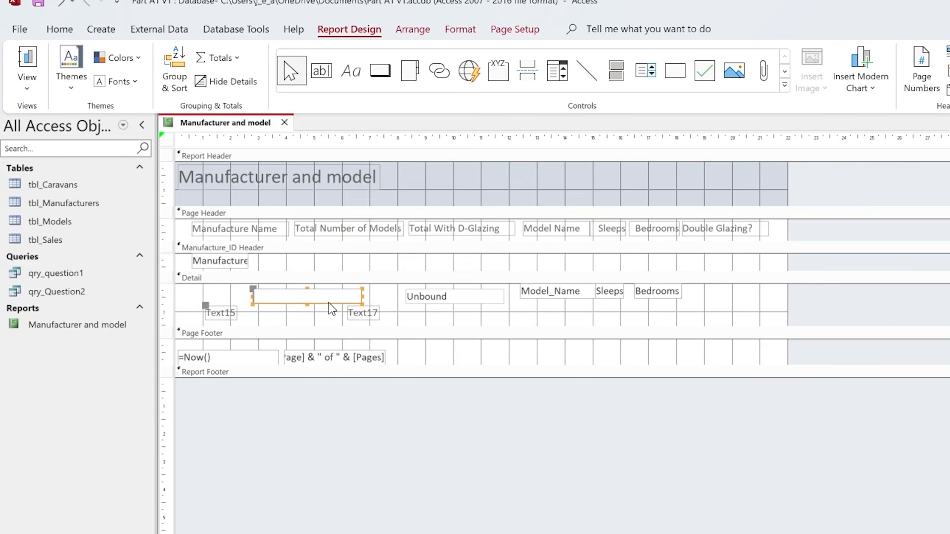
left_click(280, 308)
left_click(267, 296)
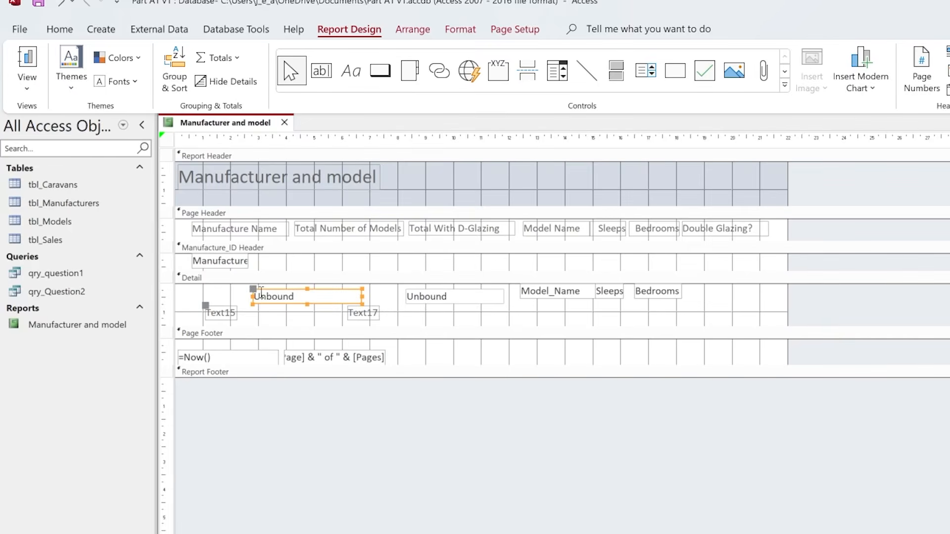
left_click_drag(253, 290, 275, 289)
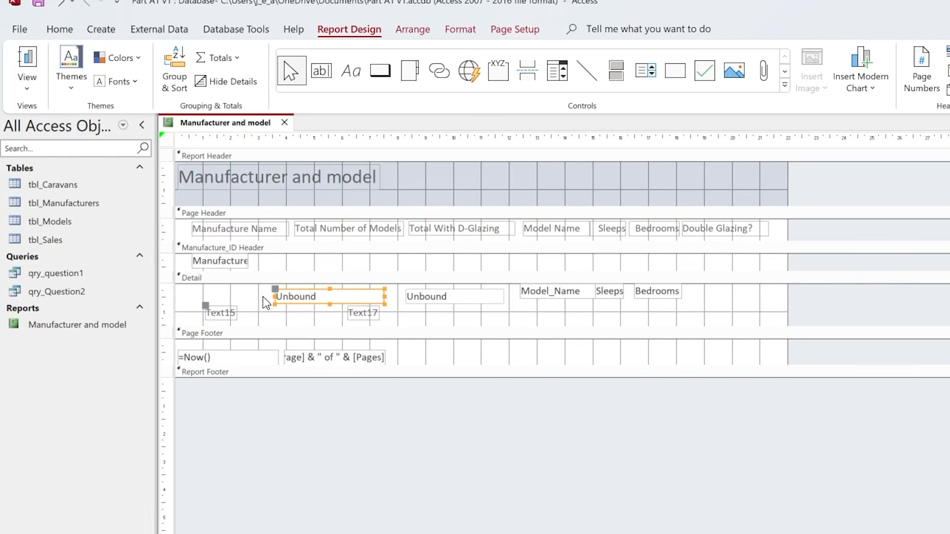
- Delete the attached caption labels of both unbound text boxes
left_click(230, 315)
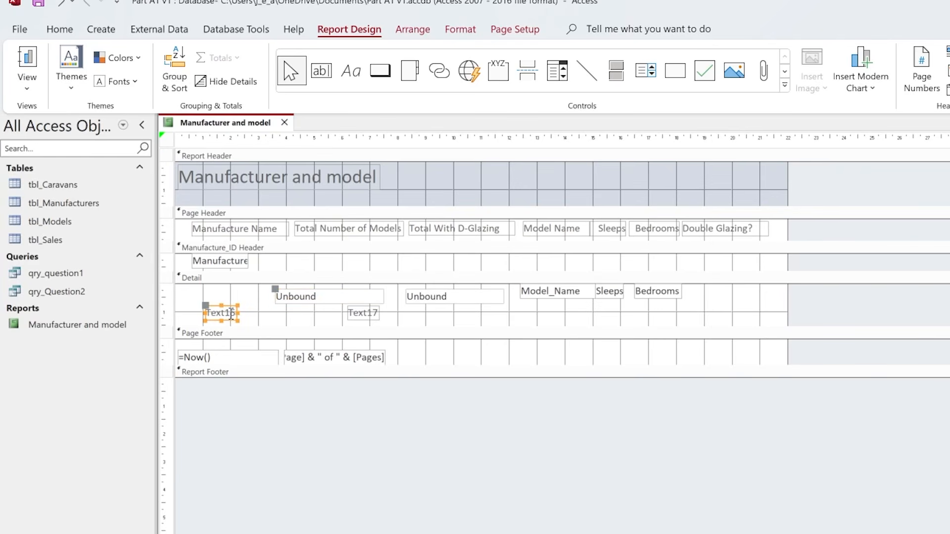
key("Delete")
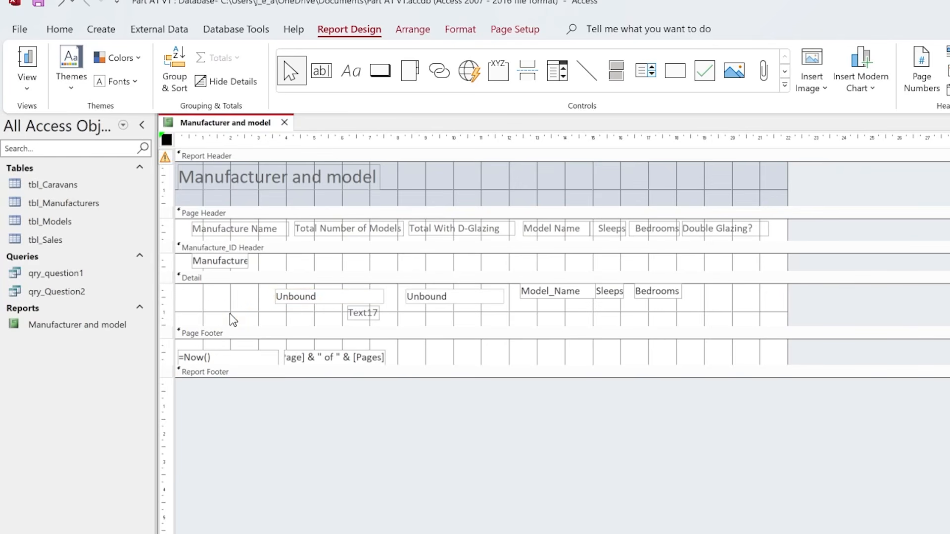
left_click(370, 313)
key("Delete")
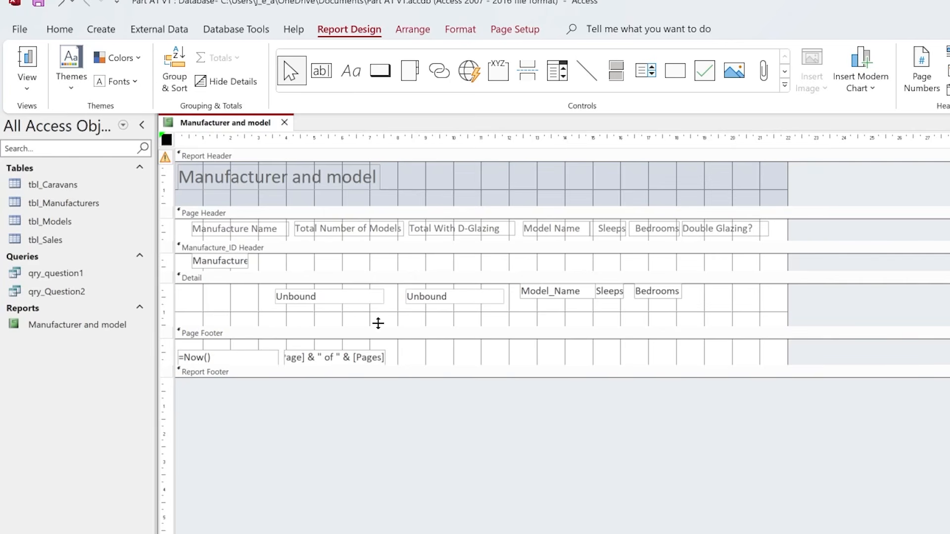
- Align the two unbound text boxes level with each other beneath the Total Number of Models and Total With D-Glazing labels
left_click(353, 300)
left_click_drag(273, 291, 284, 290)
left_click(405, 297)
left_click_drag(408, 294, 407, 289)
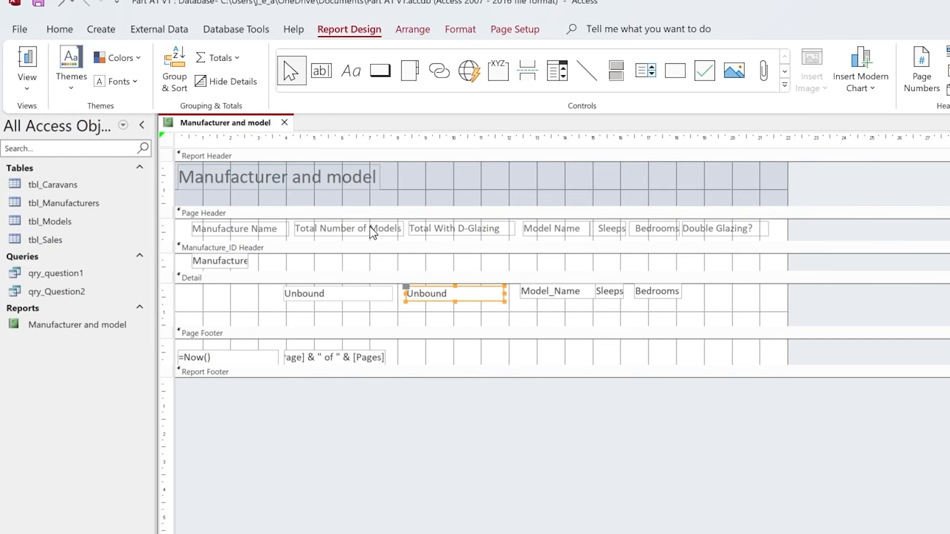
- Enter the expression =count([Model_Name]) in the unbound text box beneath Total Number of Models
left_click(328, 295)
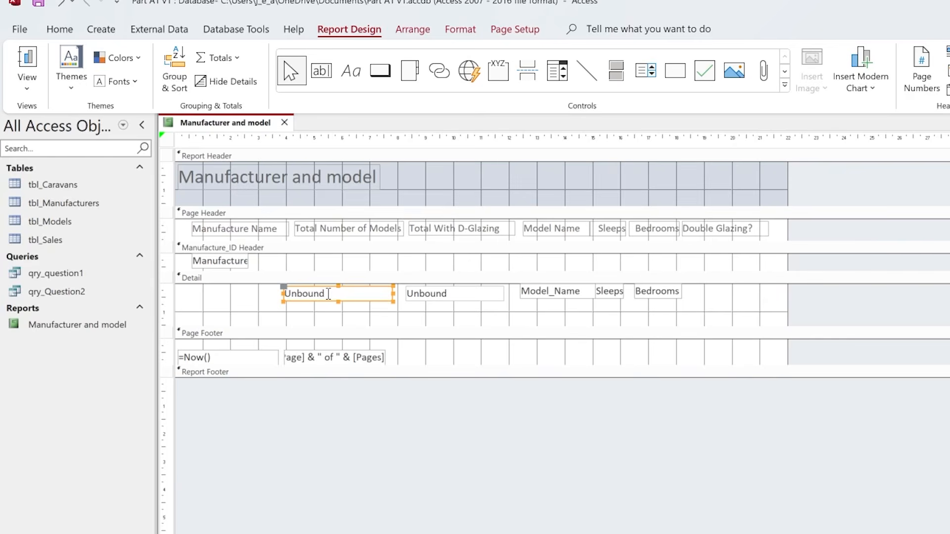
type("=")
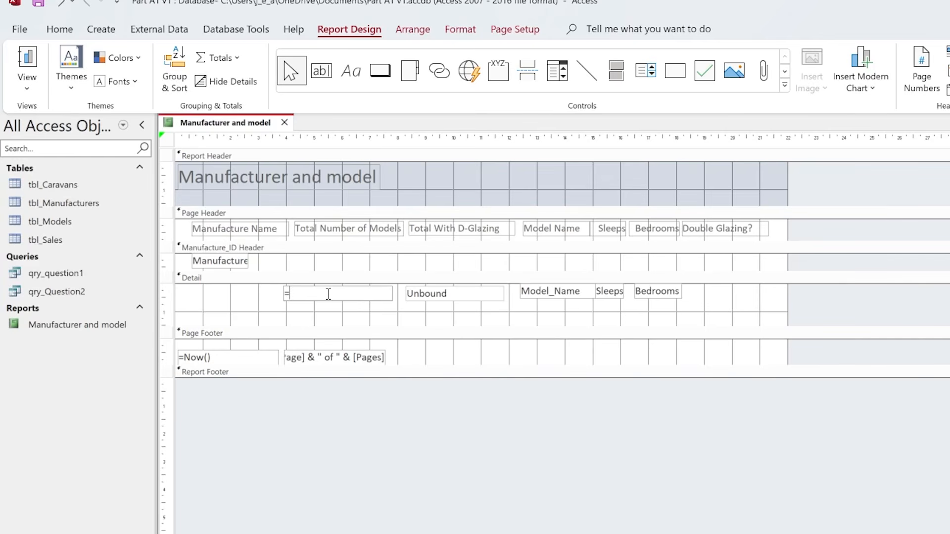
type("count([Model_Name])")
- Check the model count in Report View and return to Design View
left_click(27, 62)
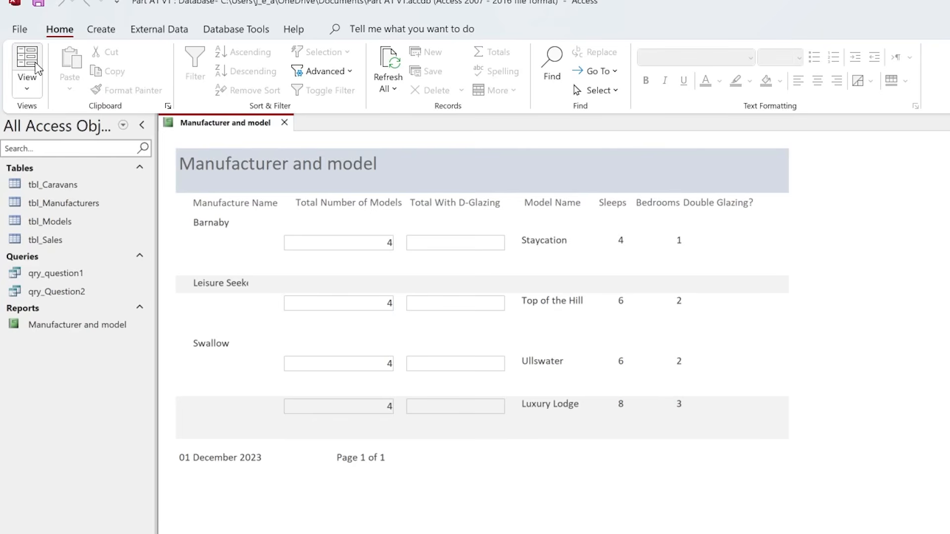
left_click(27, 88)
left_click(64, 207)
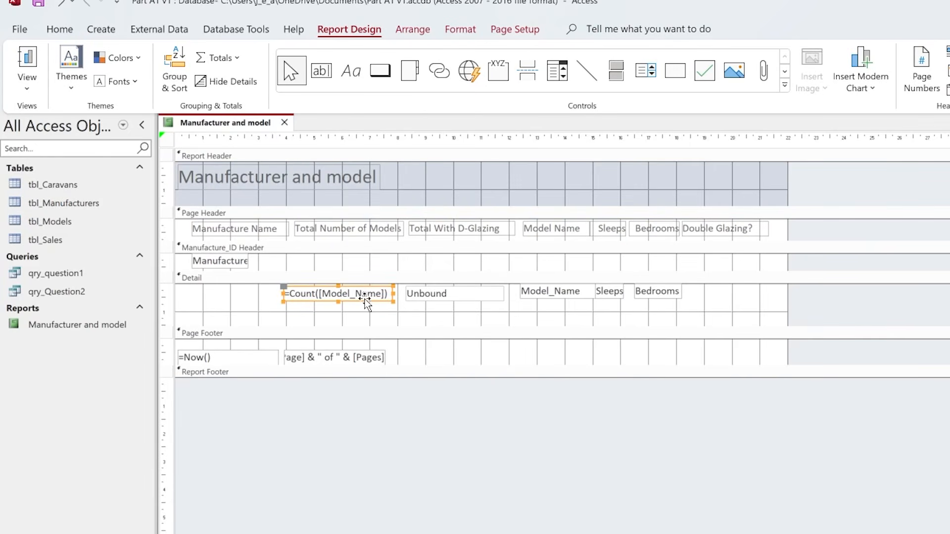
- Line up the count text box with the Model_Name field in the detail section and recheck it in Report View
left_click(330, 294)
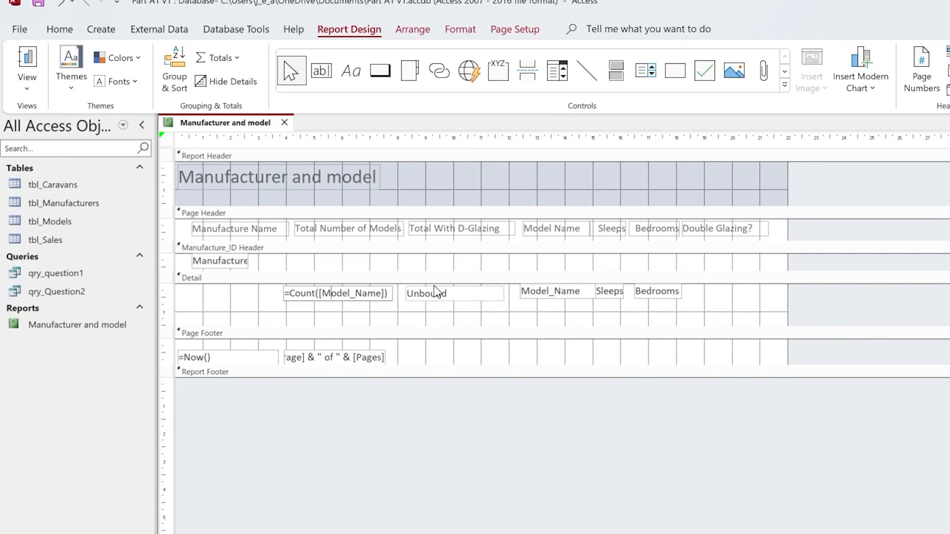
left_click(408, 316)
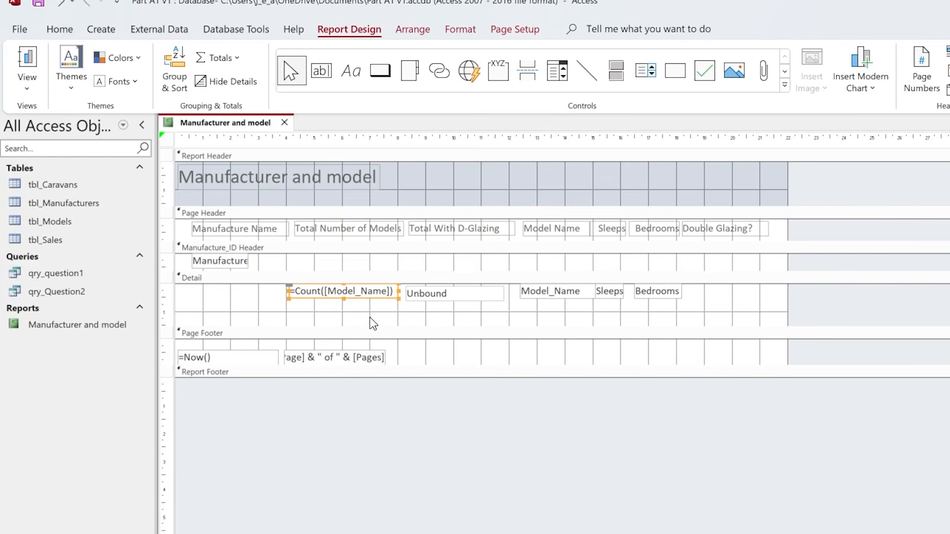
left_click(35, 66)
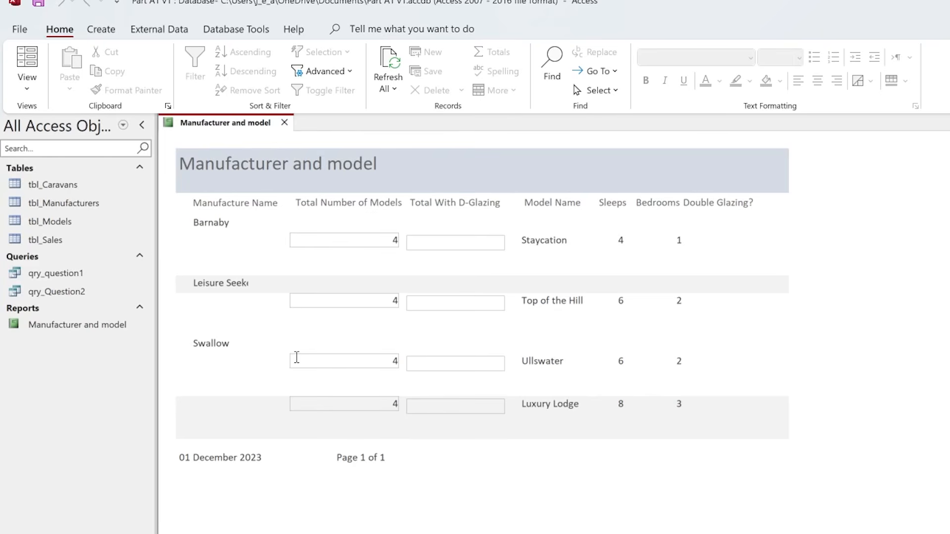
left_click(27, 84)
left_click(65, 210)
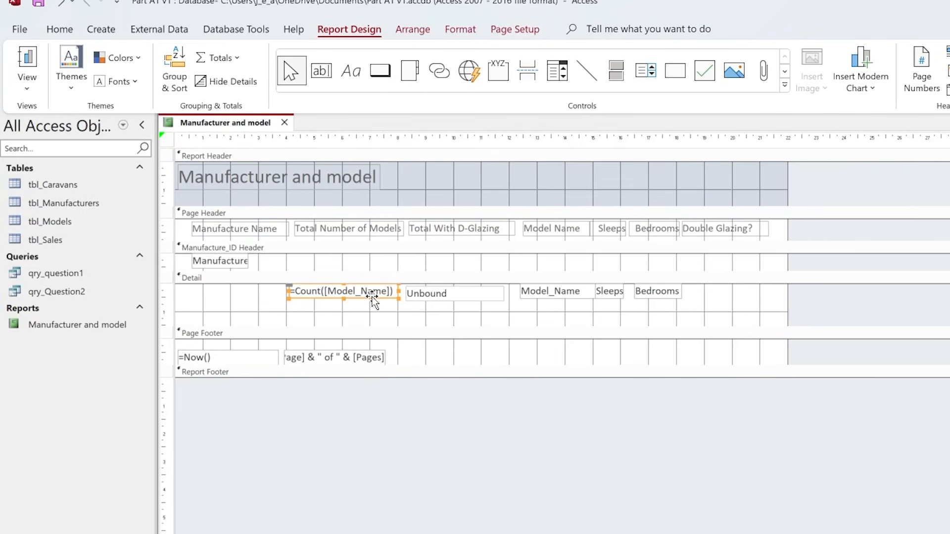
- Move the count text box into the Manufacture_ID Header beside the manufacturer field and check the result in Report View
left_click_drag(372, 296, 364, 265)
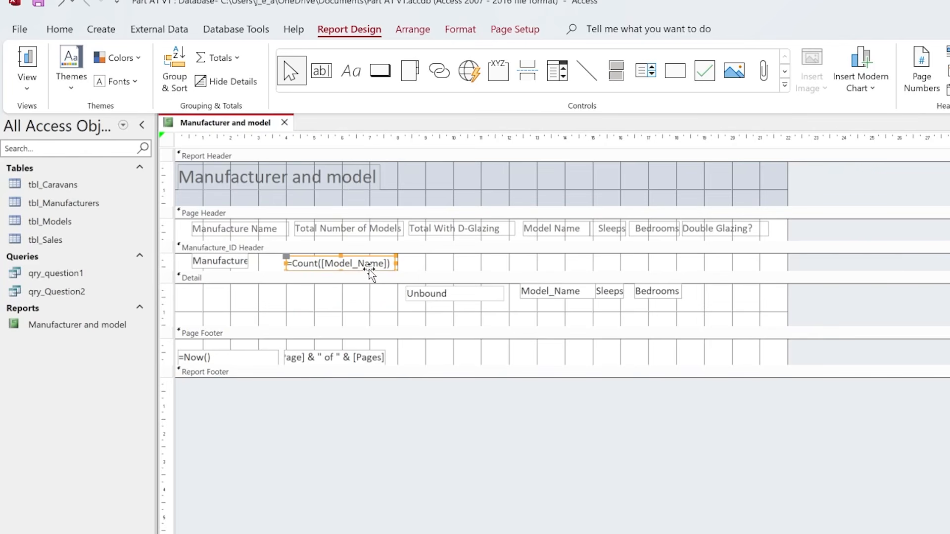
left_click(32, 60)
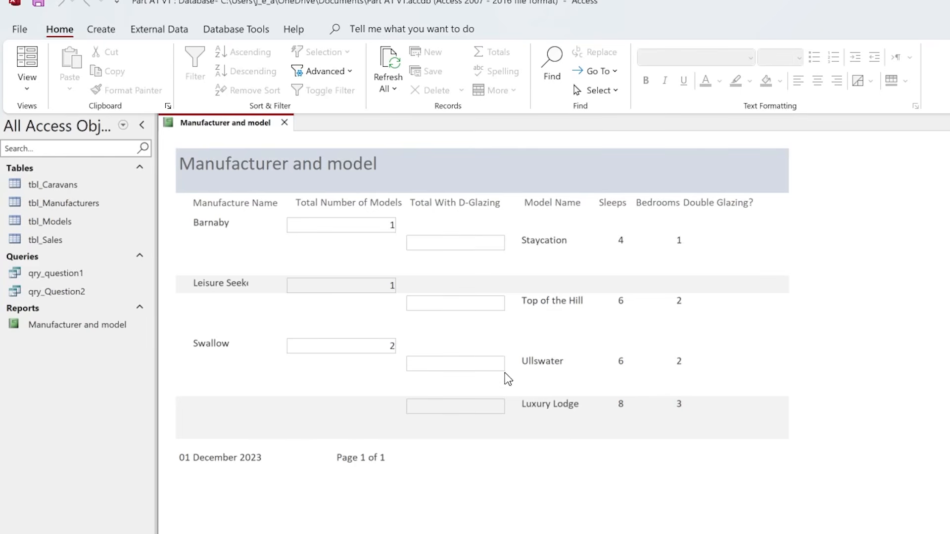
left_click(26, 92)
left_click(55, 209)
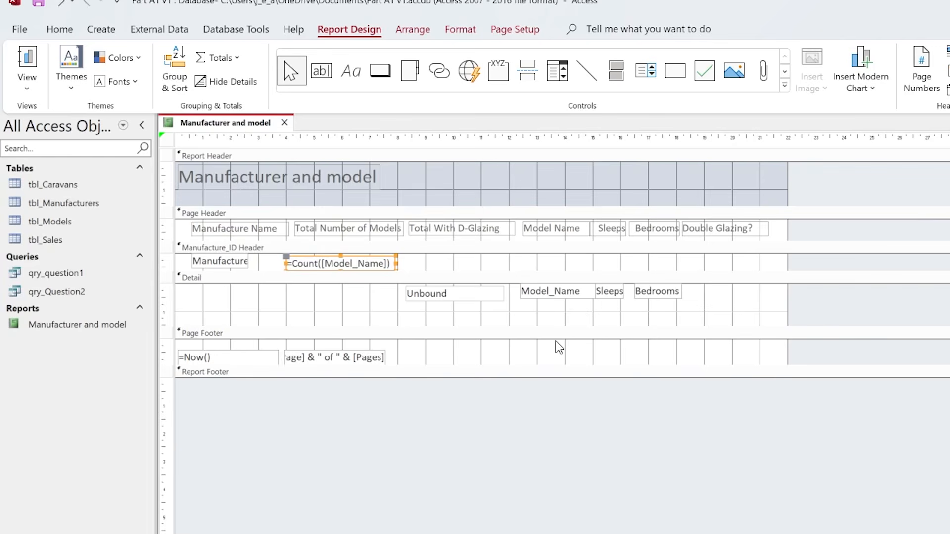
- Move the unbound text box into the Manufacture_ID Header beside the model count and enter =sum(iif([Double Glazing?]=yes,1,0))
left_click(467, 297)
left_click_drag(474, 307, 472, 270)
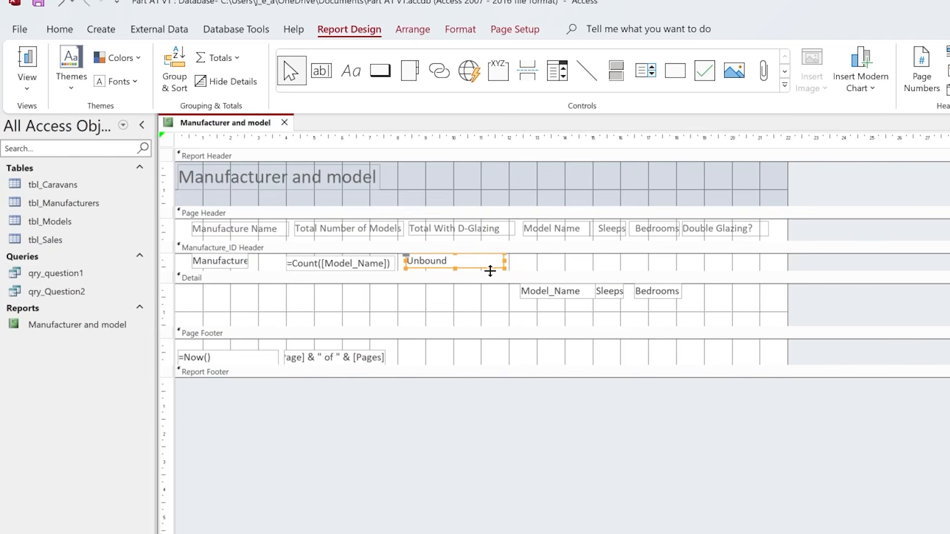
left_click(444, 263)
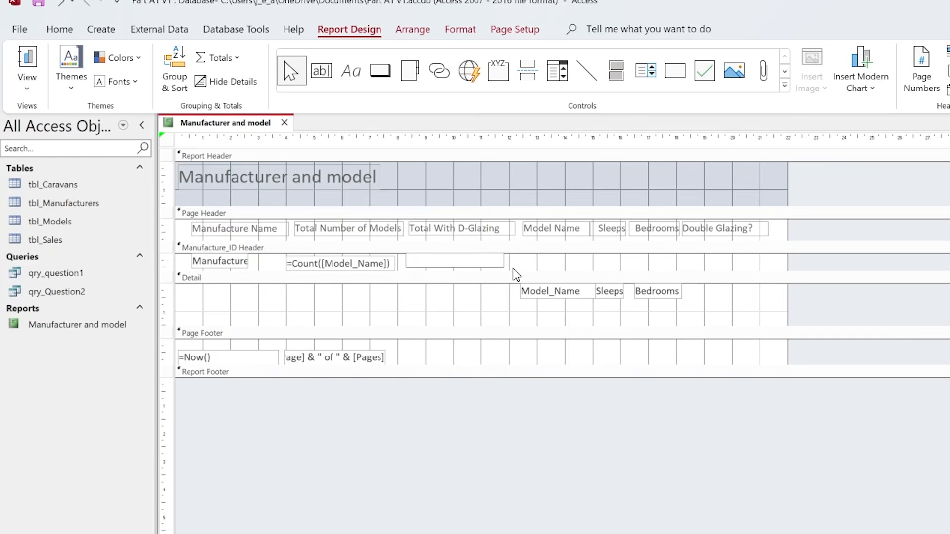
type("=")
type("sum")
type("(")
type("if")
type("(")
type("i")
type("[")
type("Douu")
key("BackSpace")
type("ble")
type("G")
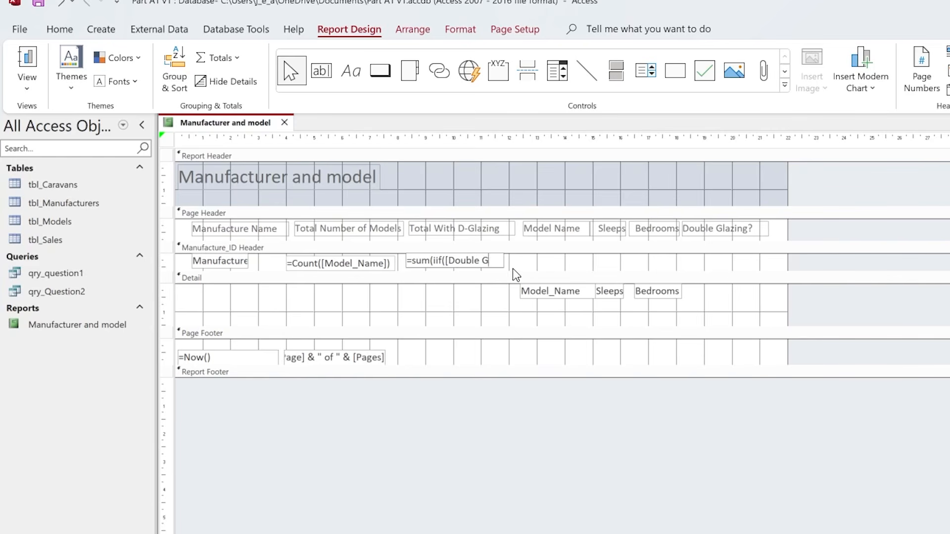
type("lazing?")
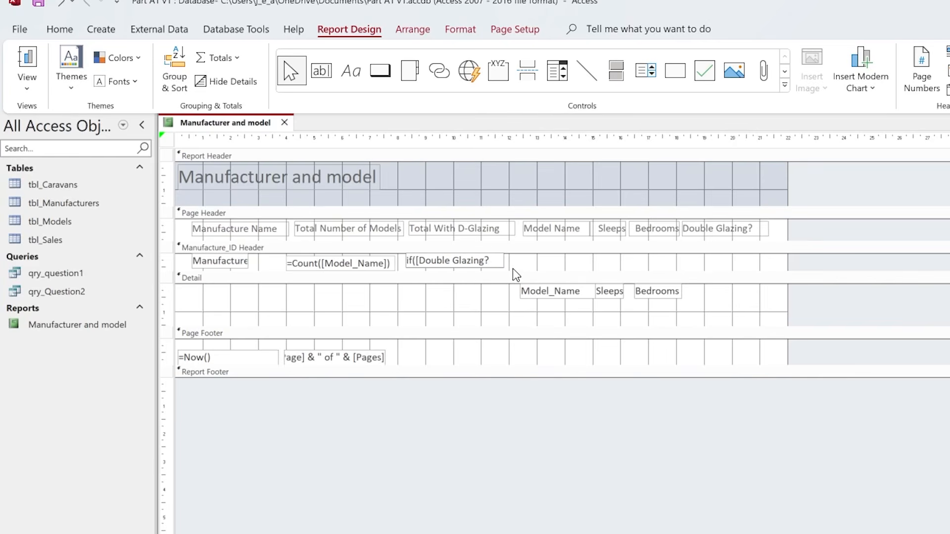
type("]")
type("=ye")
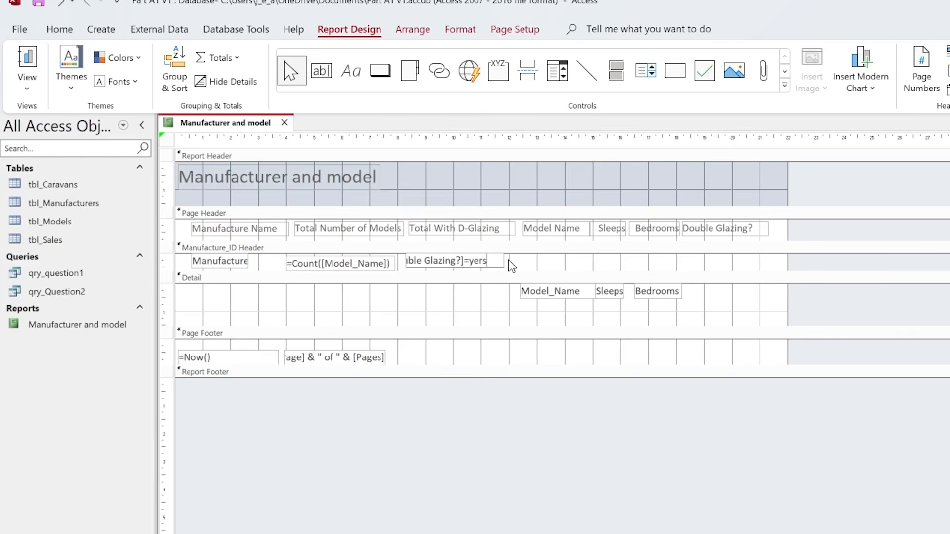
type("s,1,0))")
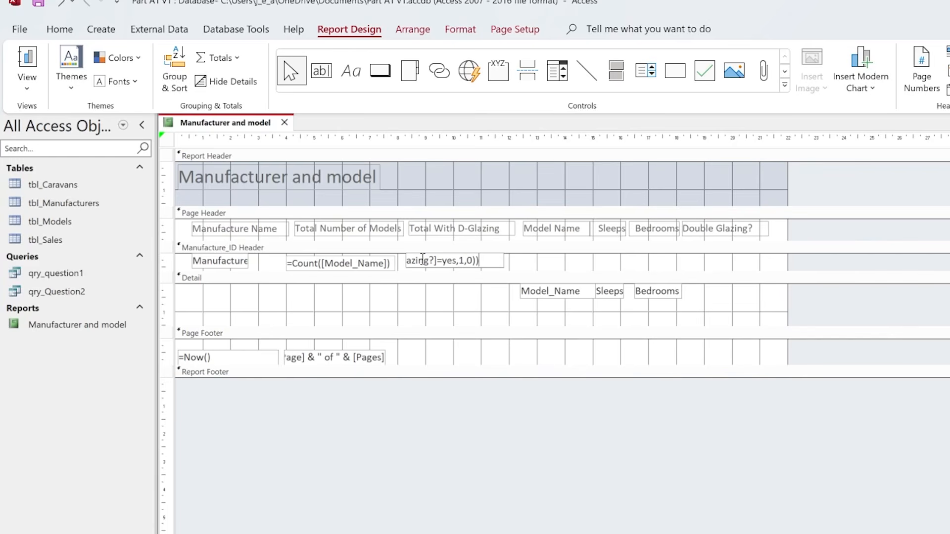
left_click_drag(423, 259, 388, 259)
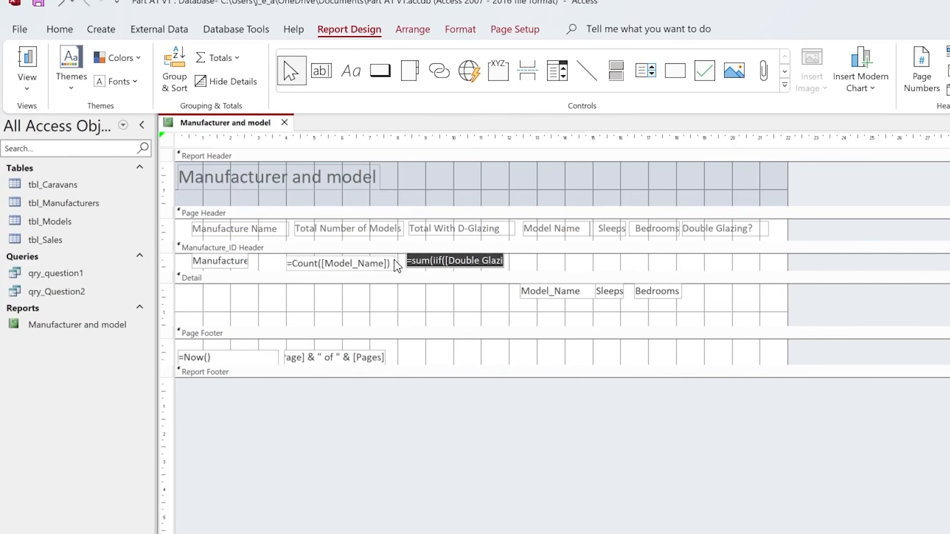
left_click(423, 260)
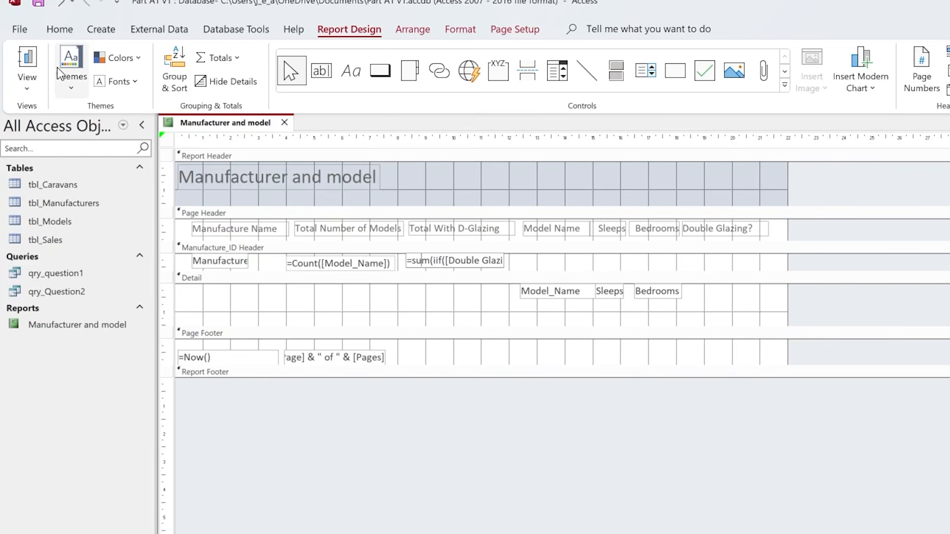
- Check the double-glazing totals in Report View and return to Design View
left_click(31, 59)
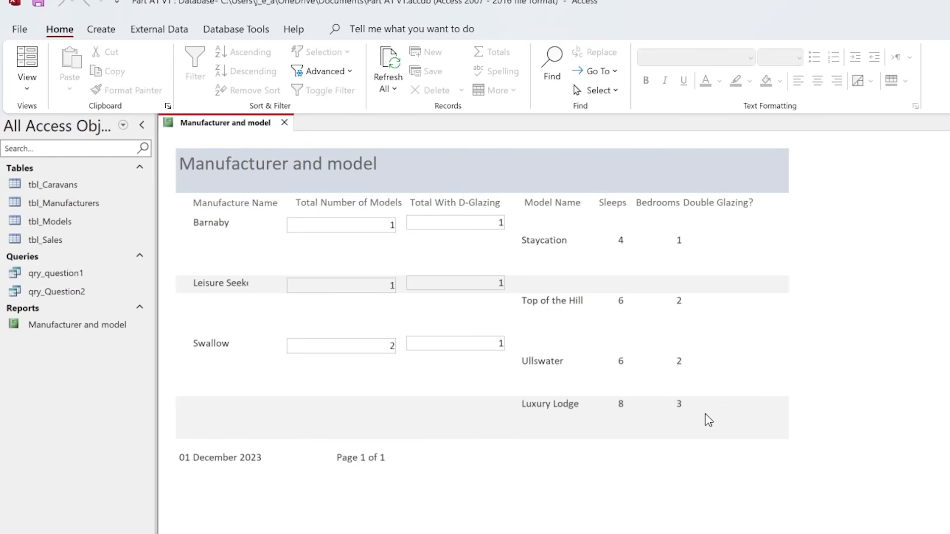
left_click(20, 91)
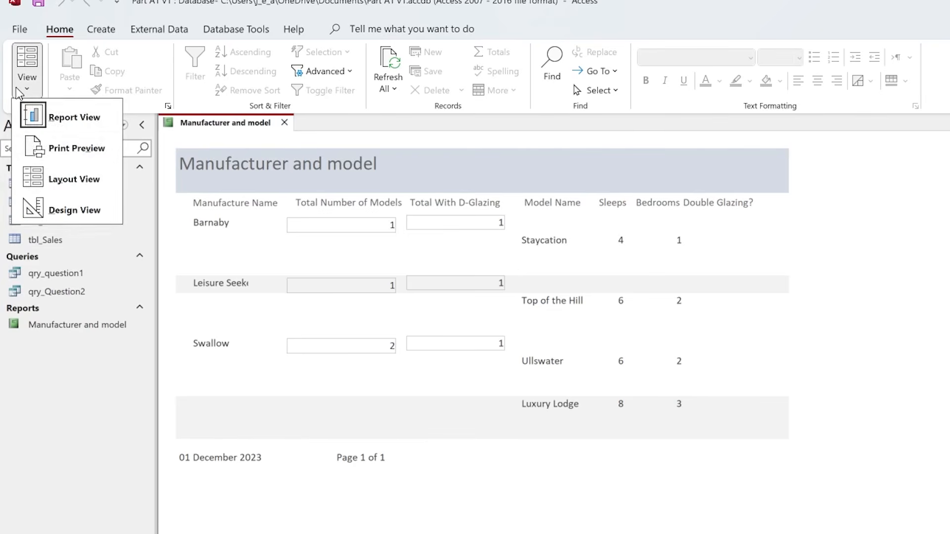
left_click(74, 211)
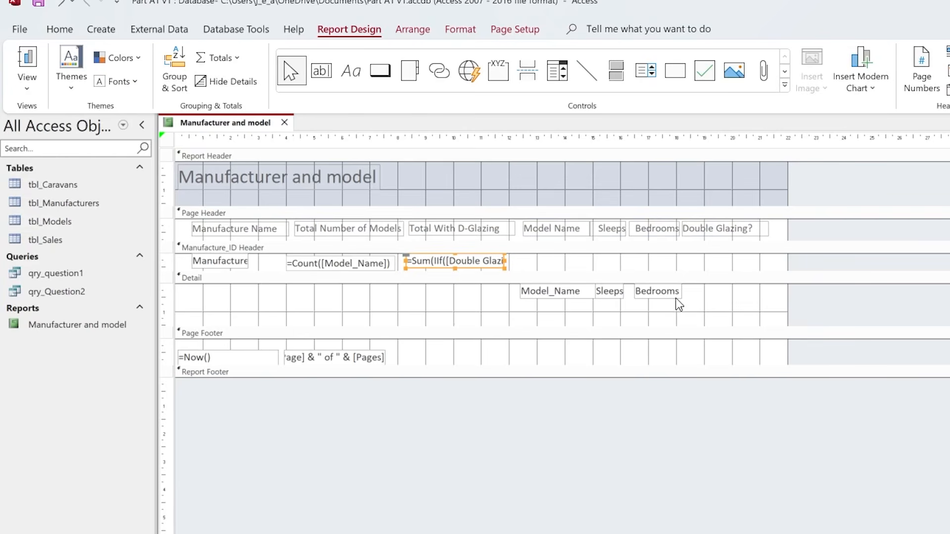
- Add the Double Glazing? field to the Detail section beneath its heading, removing the attached label and aligning the check box with the row
left_click(715, 308)
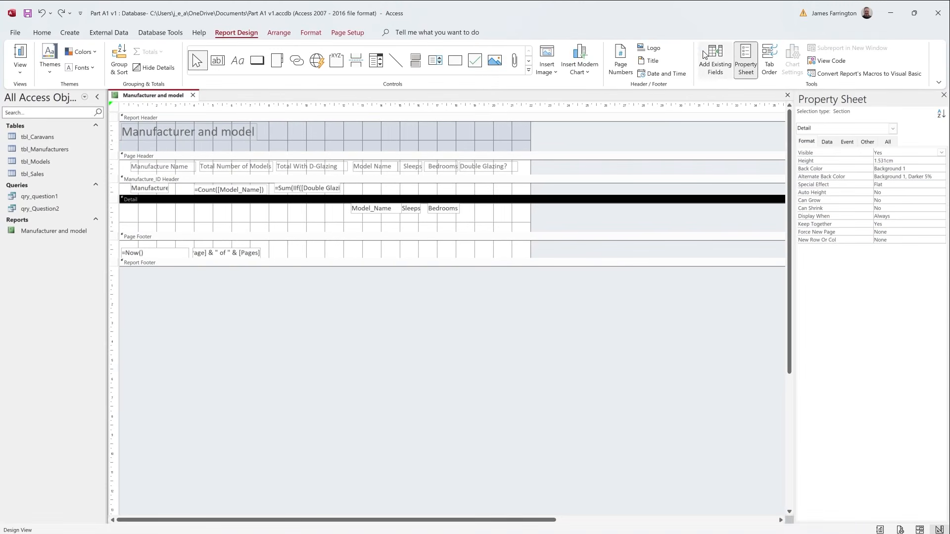
left_click(719, 58)
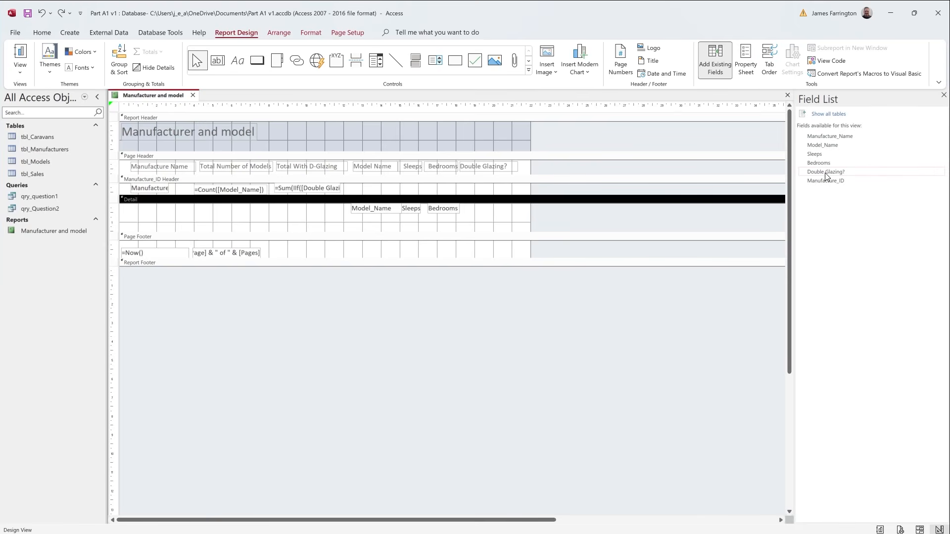
left_click_drag(825, 173, 483, 212)
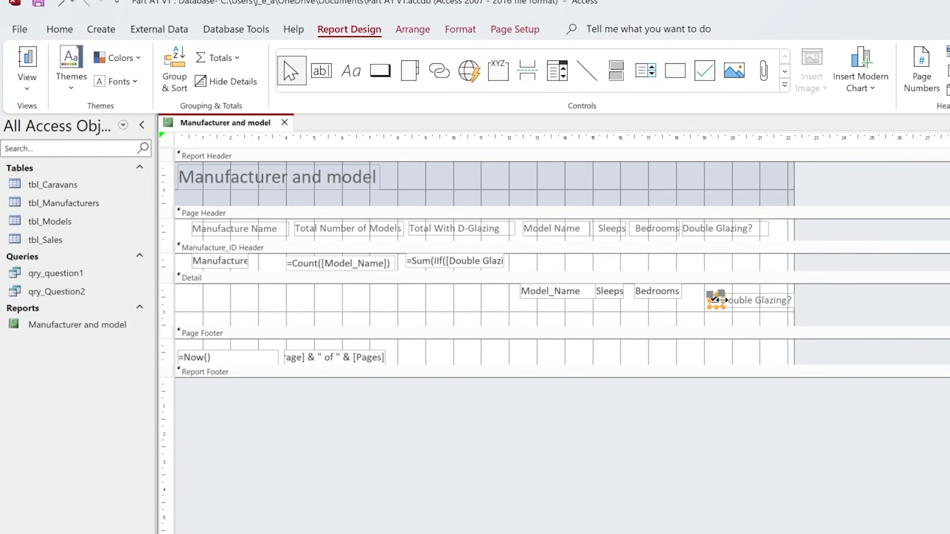
left_click(770, 305)
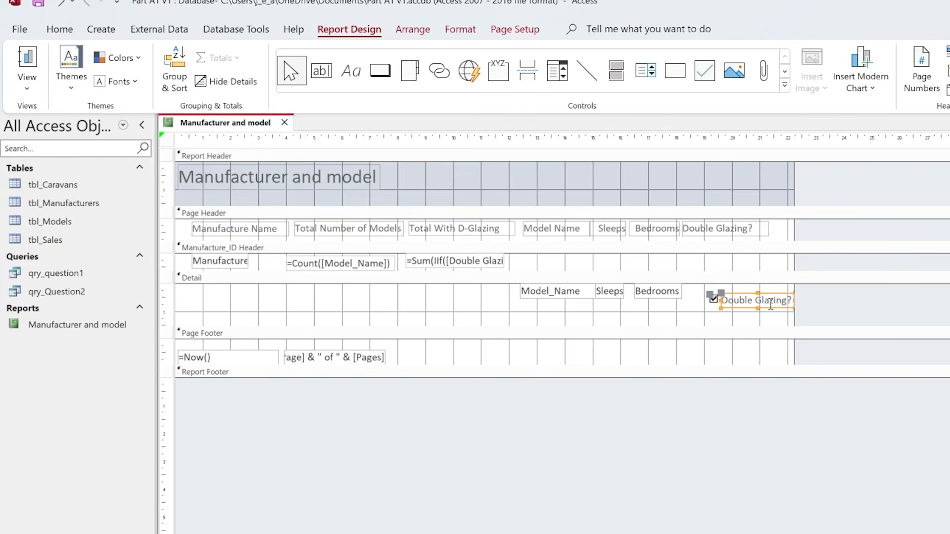
key("Delete")
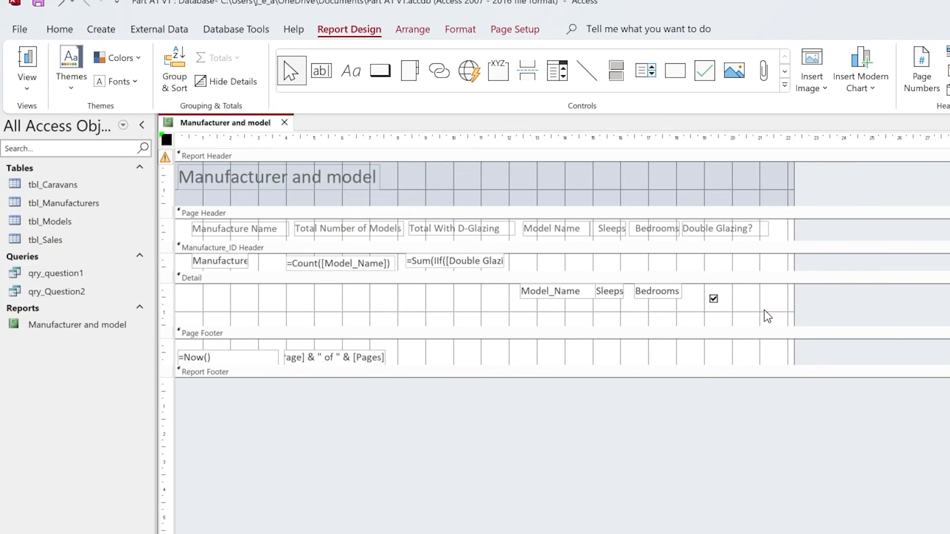
left_click(714, 299)
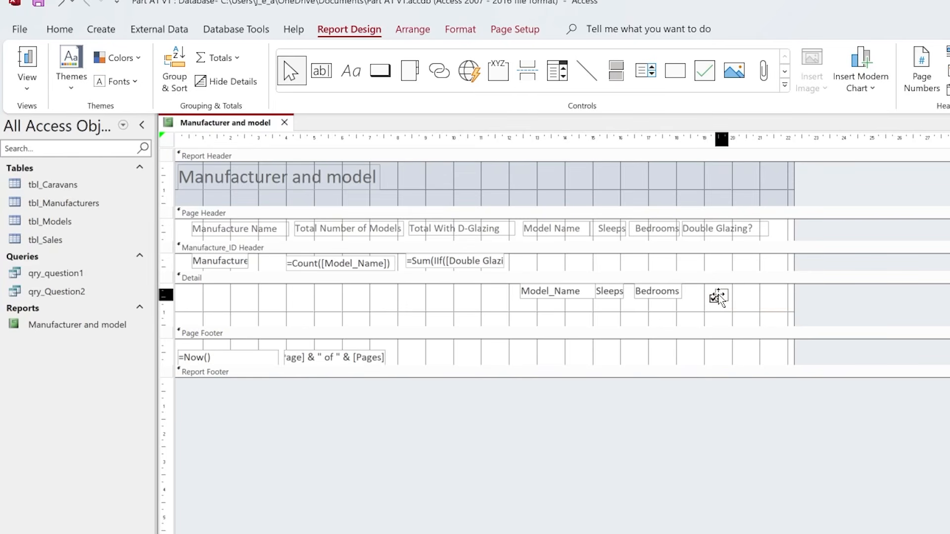
- Check the Double Glazing? column in Report View and go back to Design View
left_click(30, 59)
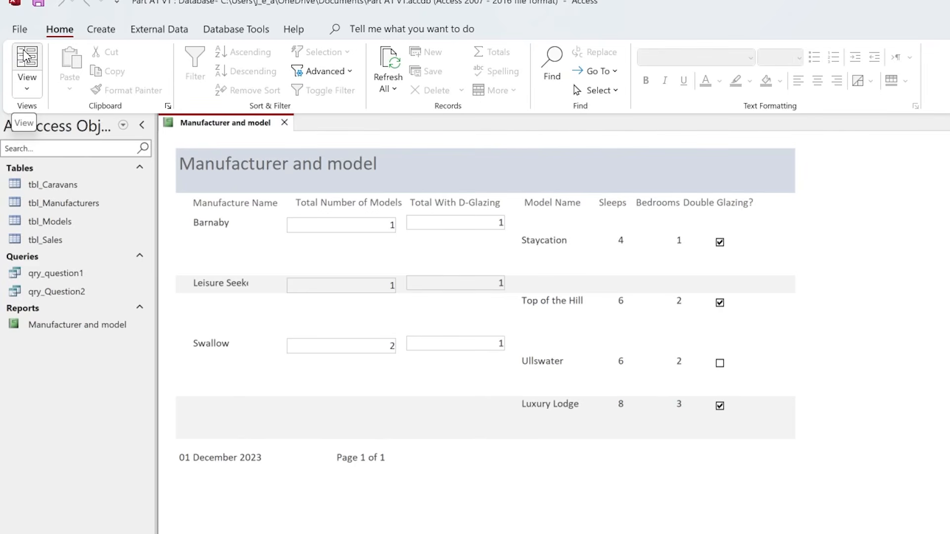
left_click(36, 92)
left_click(65, 212)
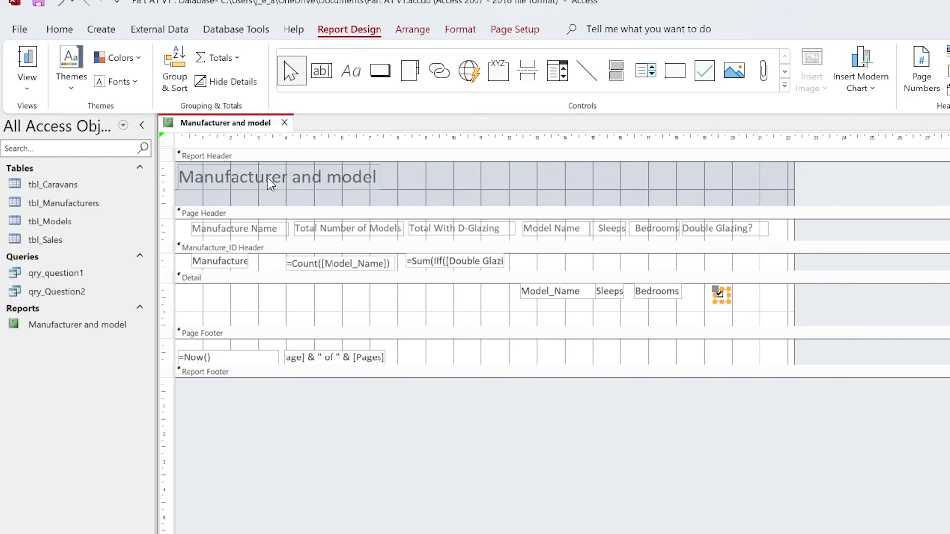
- Capitalise the second noun in the report header title so it reads Manufacturer and Model
left_click(334, 181)
left_click(342, 182)
key("BackSpace")
type("M")
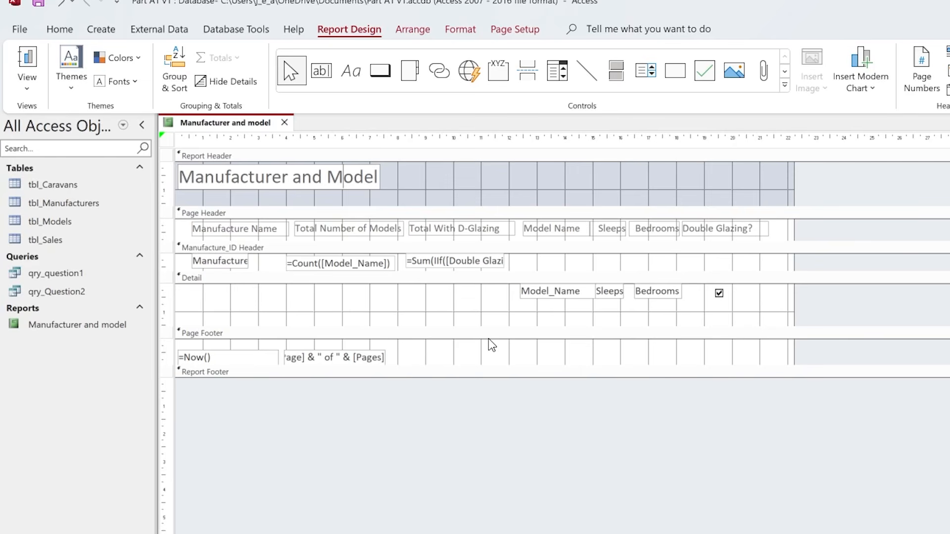
- Save the Manufacturer and model report and close it
right_click(230, 125)
left_click(272, 135)
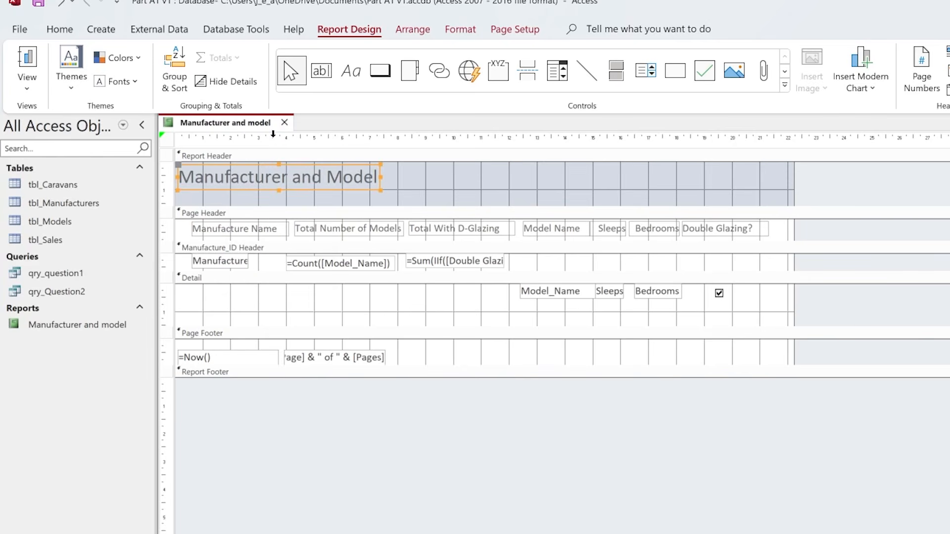
left_click(286, 122)
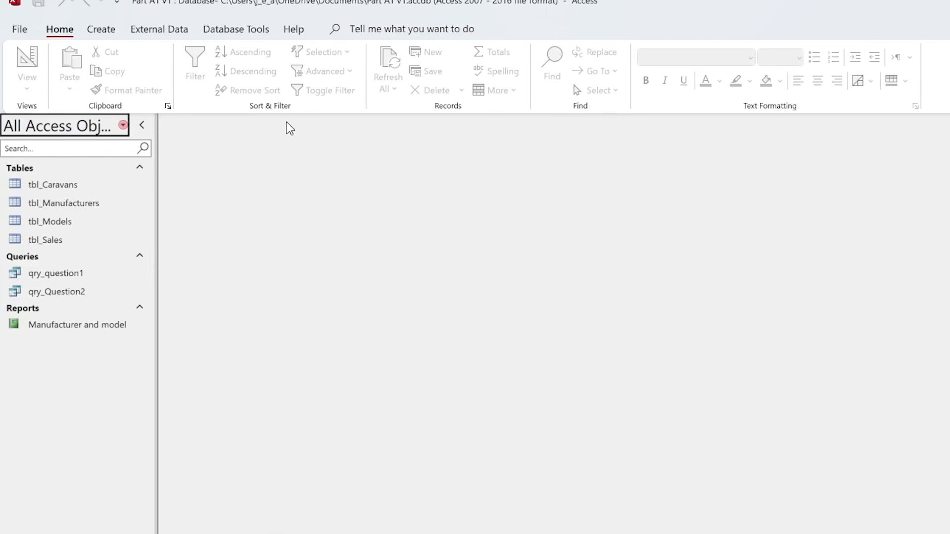
- Rename the Manufacturer and model report as rpt_Manufacture_And_Model
right_click(66, 326)
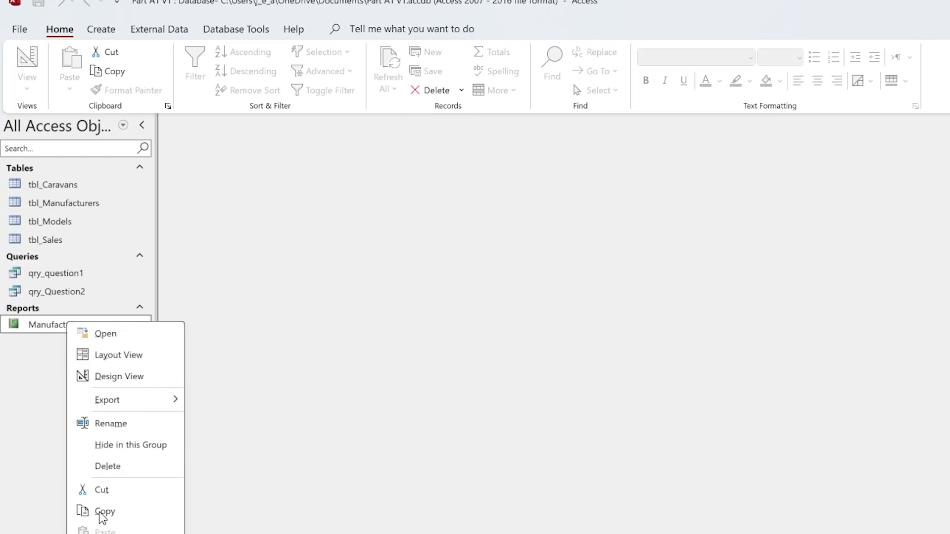
left_click(122, 424)
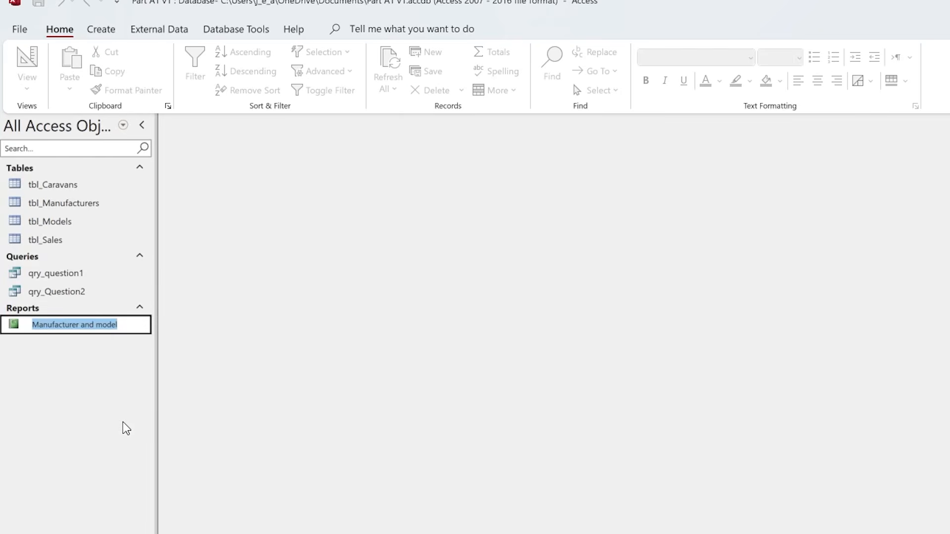
key("BackSpace")
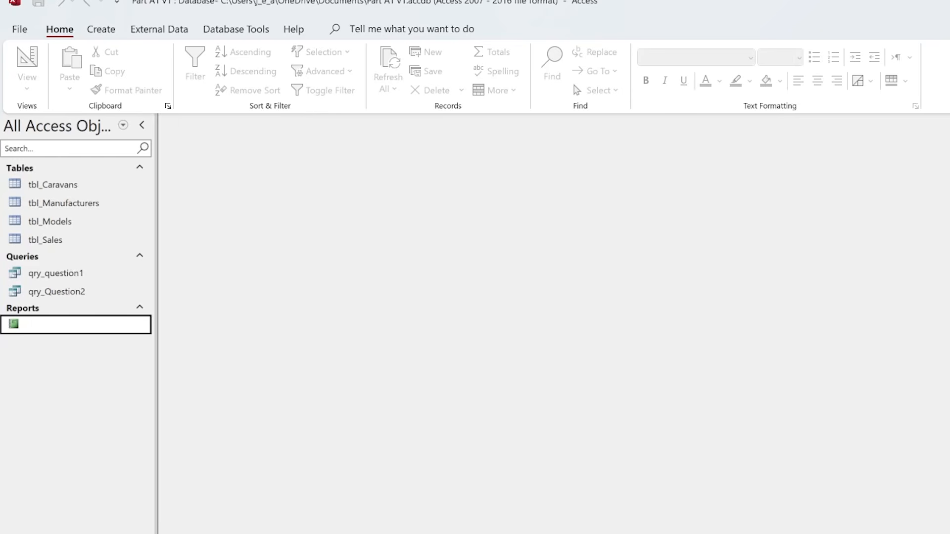
type("rpt_Manufacture_And_Model")
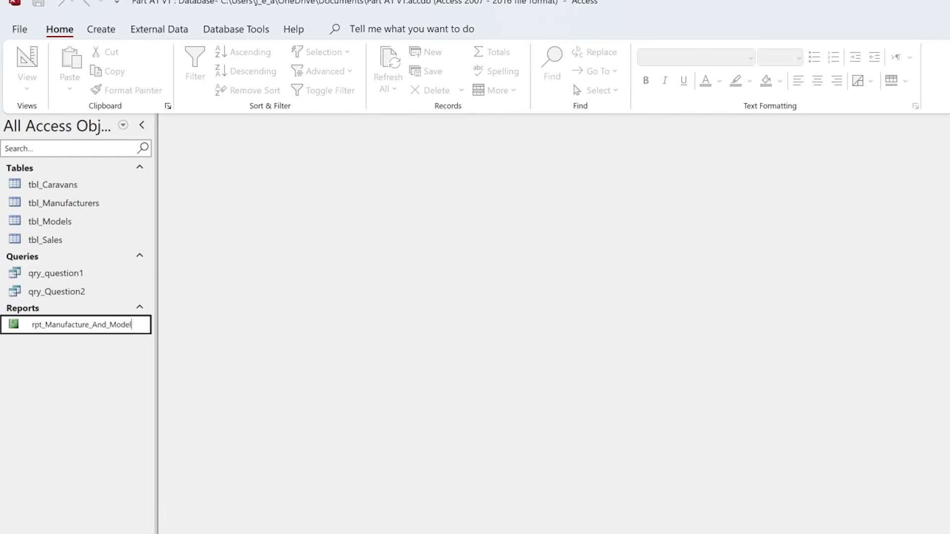
key("Return")
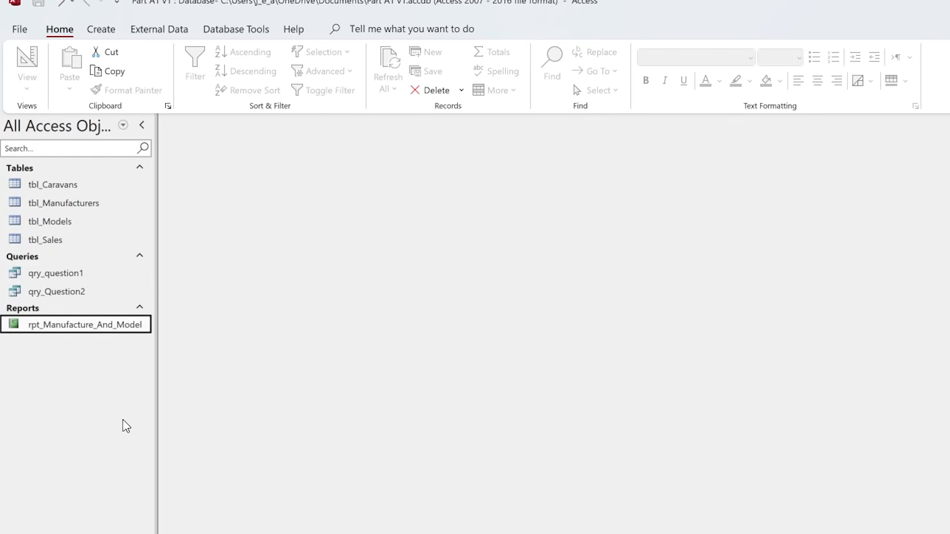
- Open the rpt_Manufacture_And_Model report and review its layout and totals
double_click(80, 332)
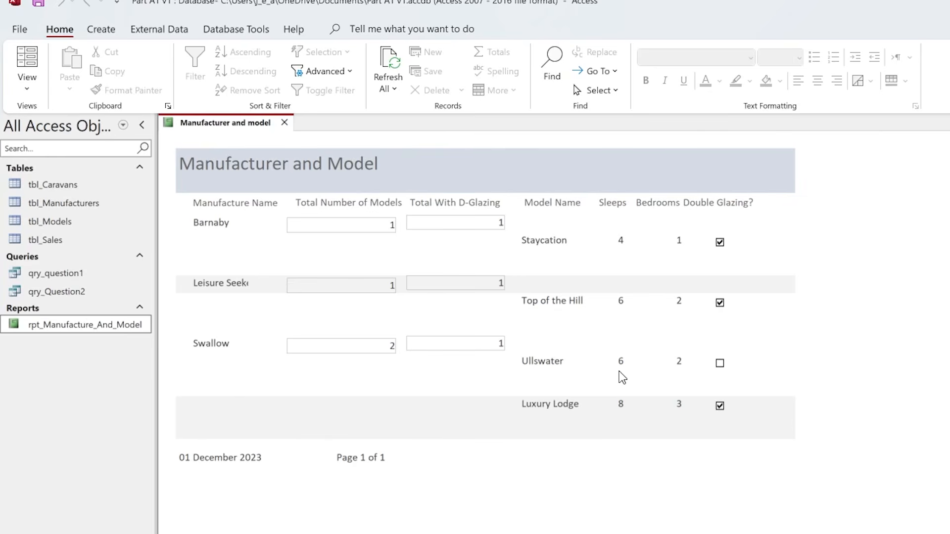
right_click(81, 325)
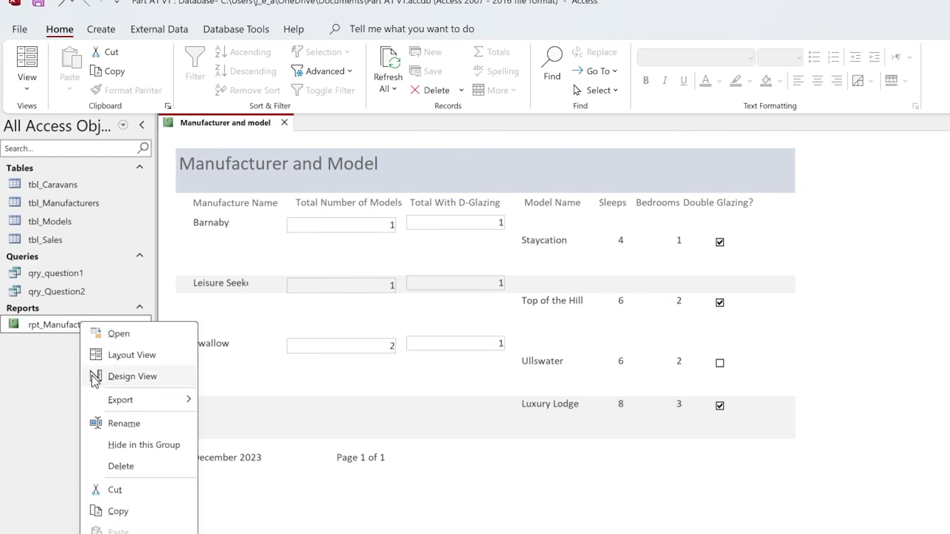
mouse_move(147, 403)
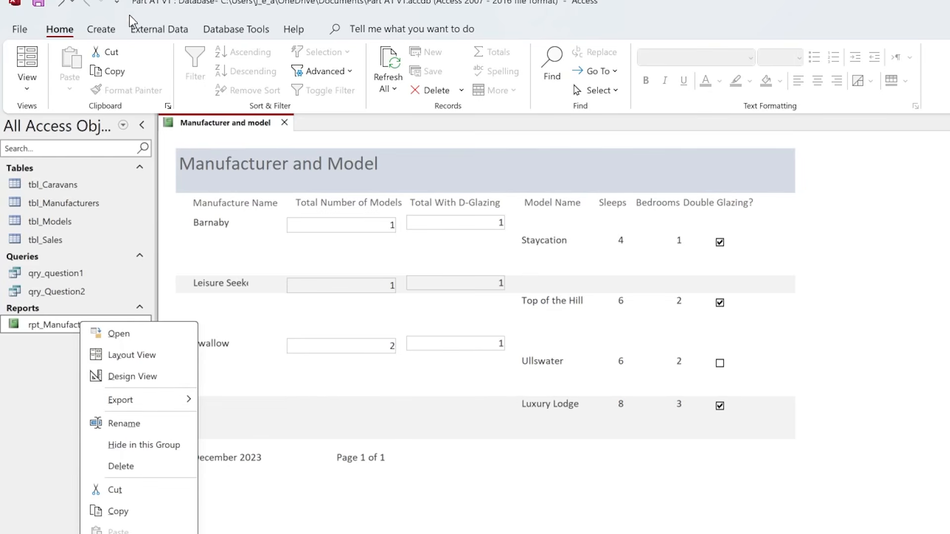
left_click(238, 299)
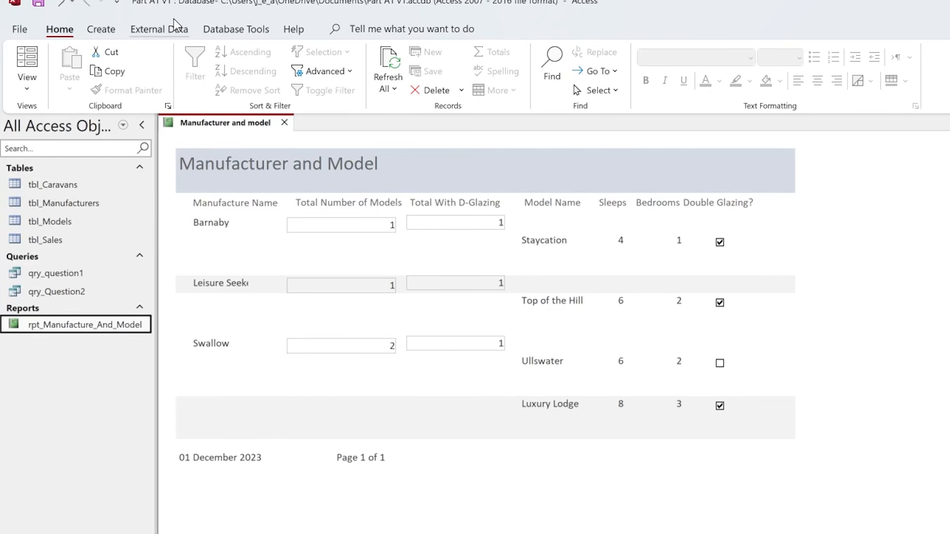
- Start a PDF export of the open report and choose the May 2023 folder as its destination
left_click(153, 31)
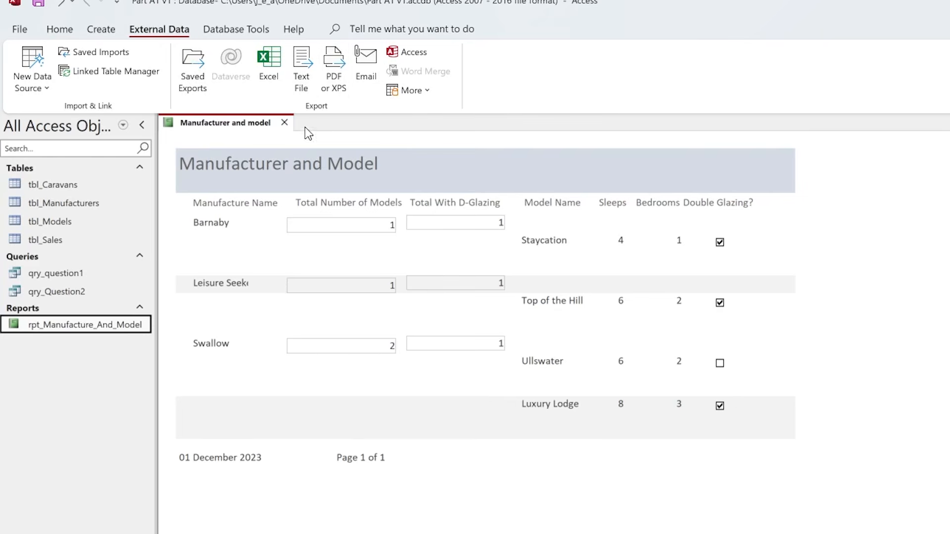
left_click(337, 67)
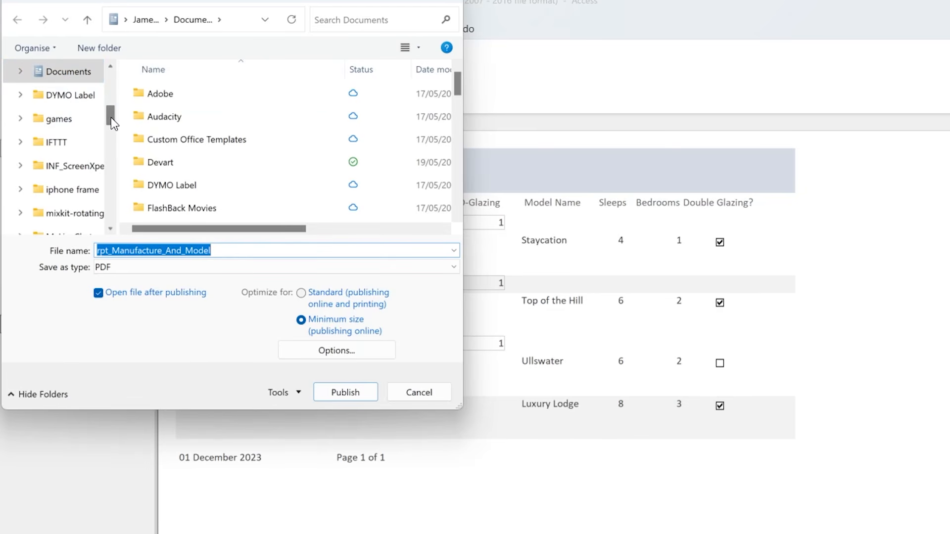
left_click_drag(111, 117, 102, 178)
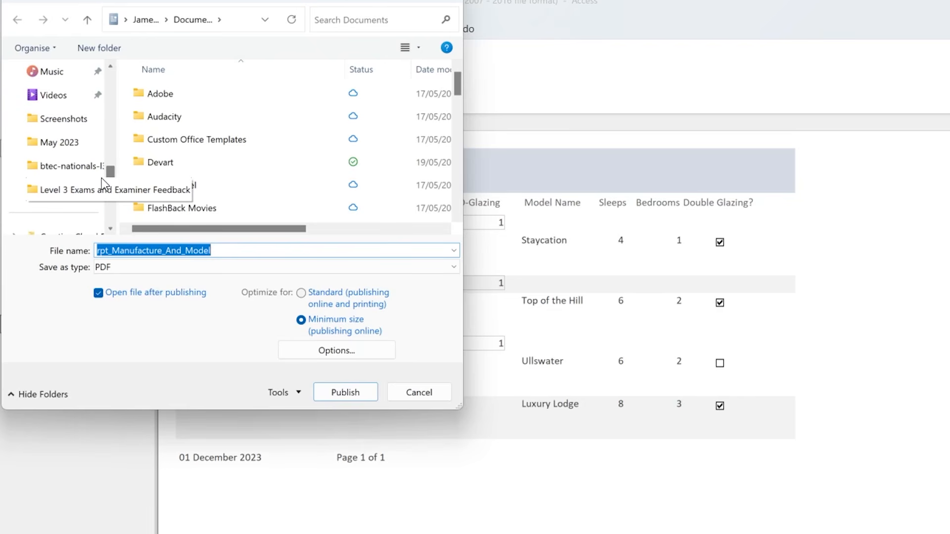
left_click(61, 147)
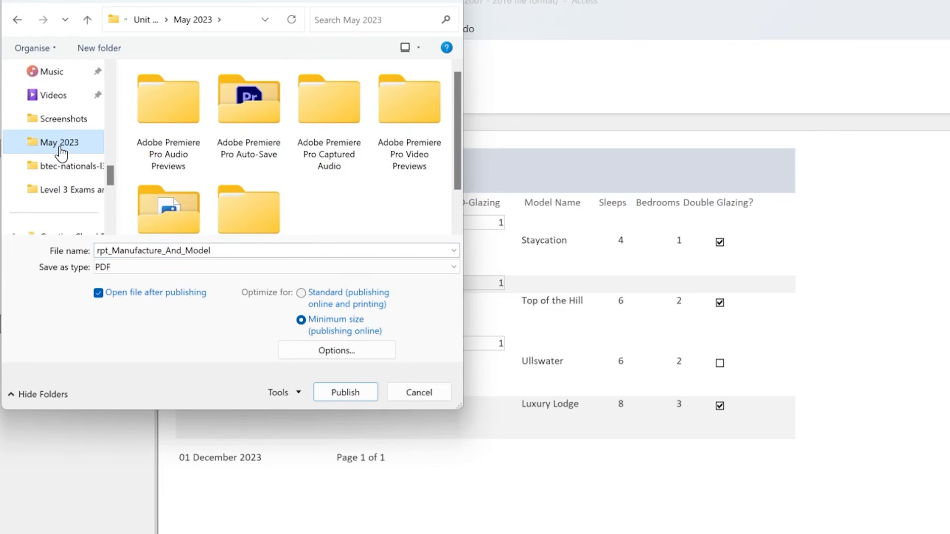
- Create a new folder named Report PDF inside the May 2023 folder
left_click(91, 45)
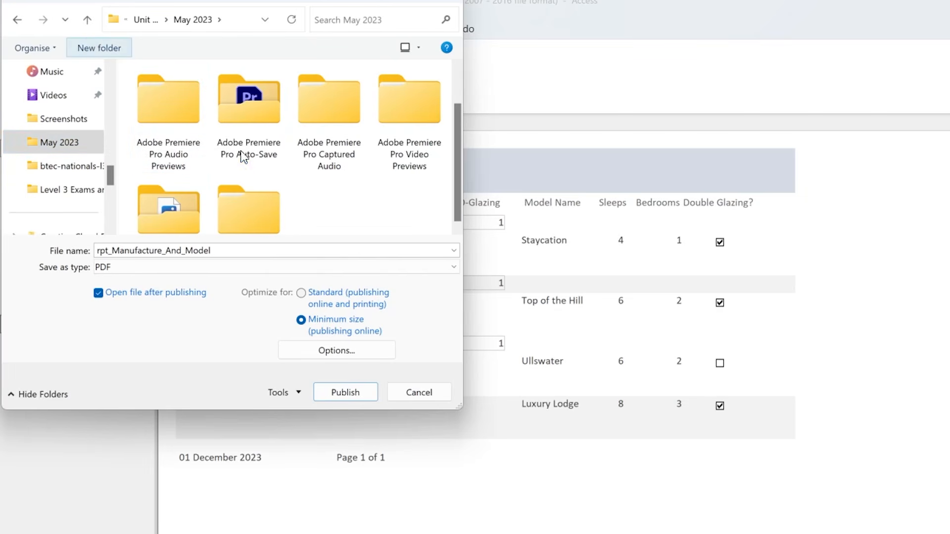
key("BackSpace")
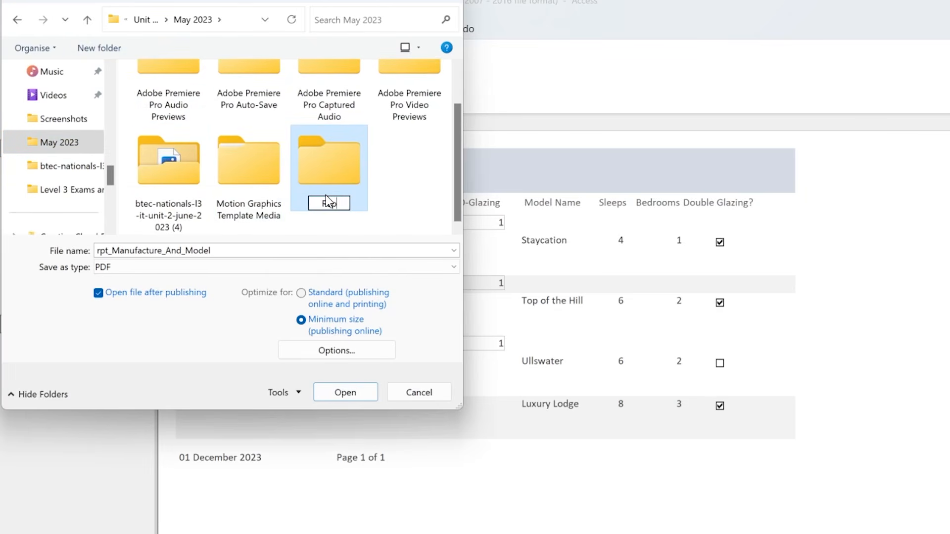
type("Report PDF")
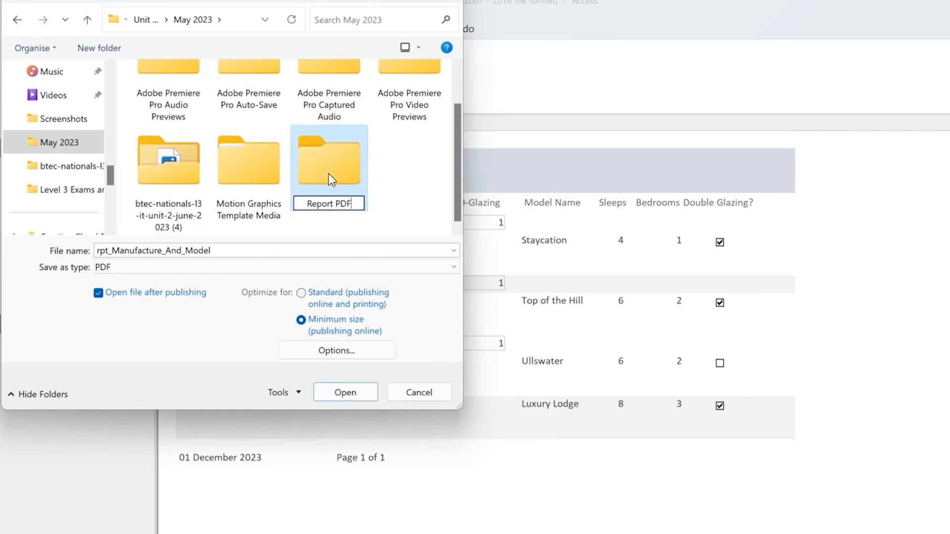
key("Return")
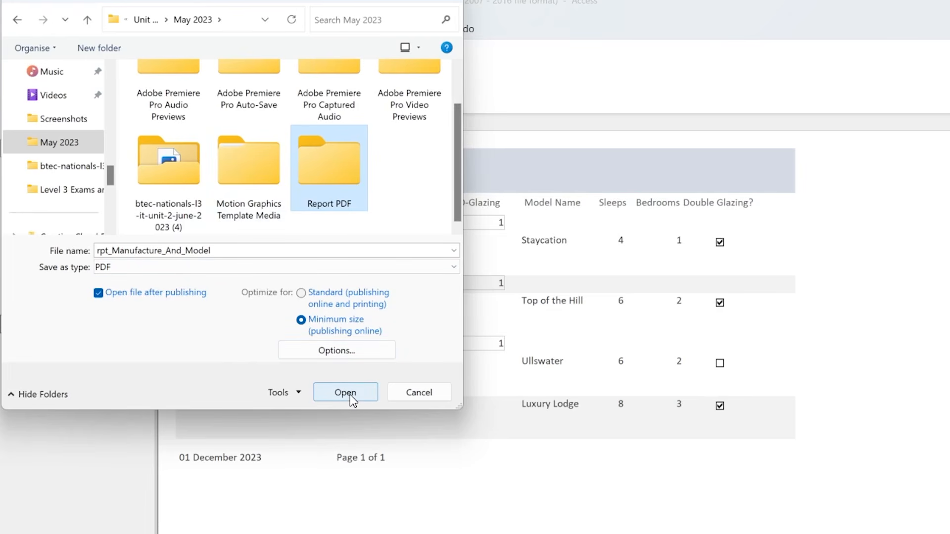
- Publish the report as rpt_Manufacture_And_Model in PDF format into the Report PDF folder, without saving the export steps
double_click(345, 171)
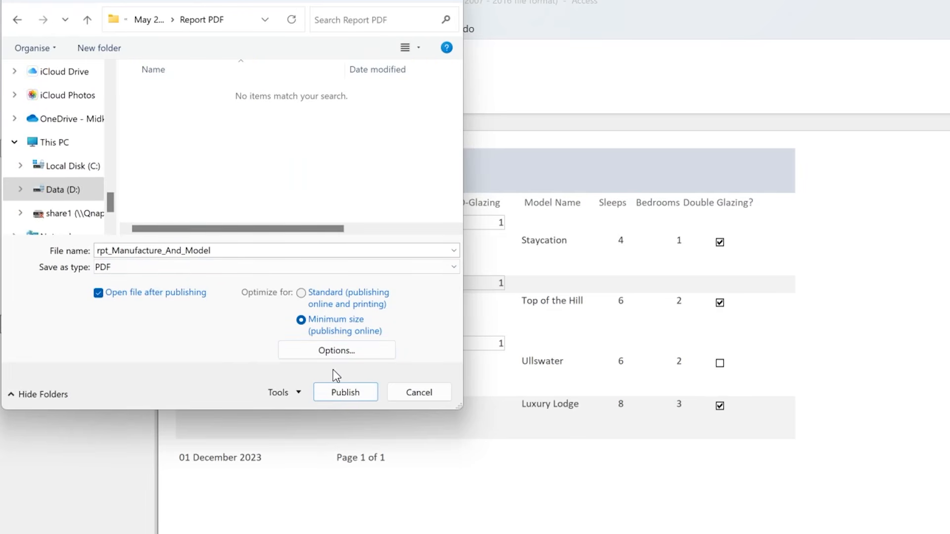
left_click(350, 393)
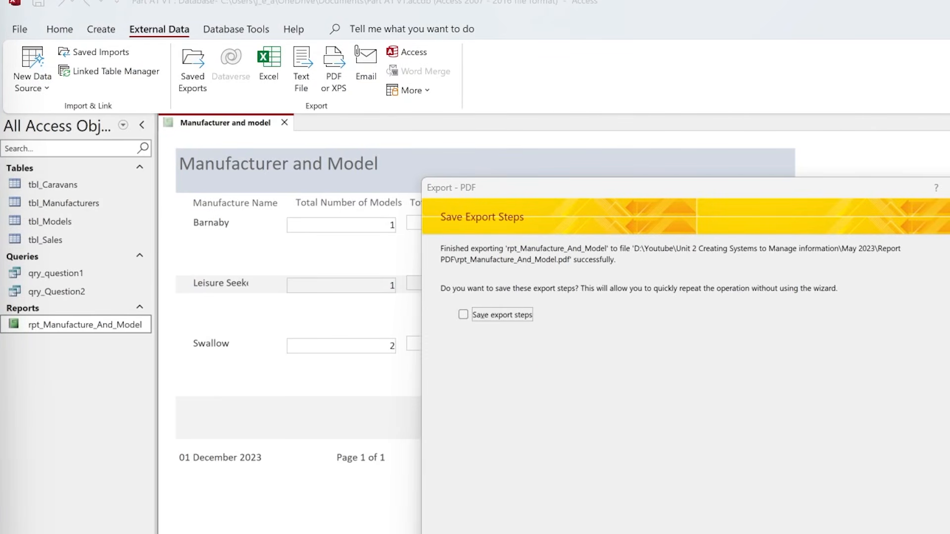
key("Escape")
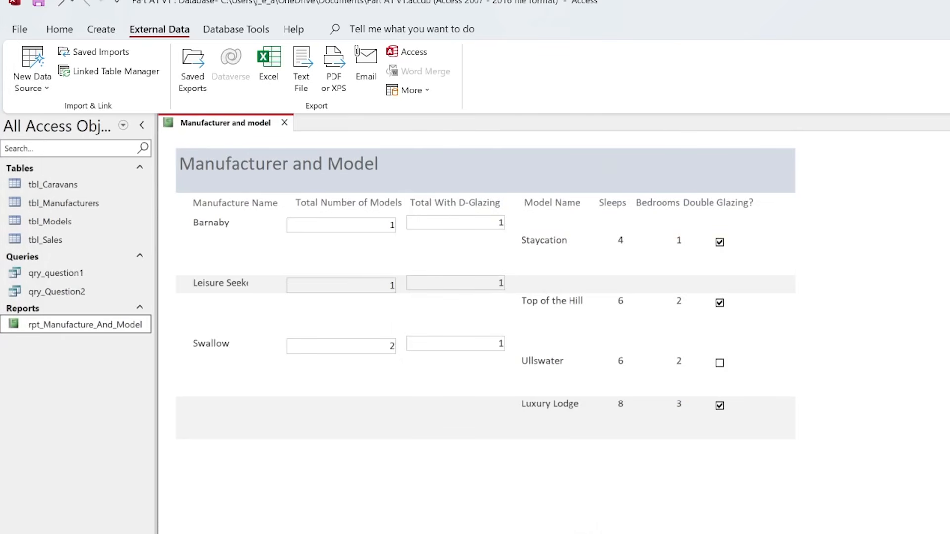